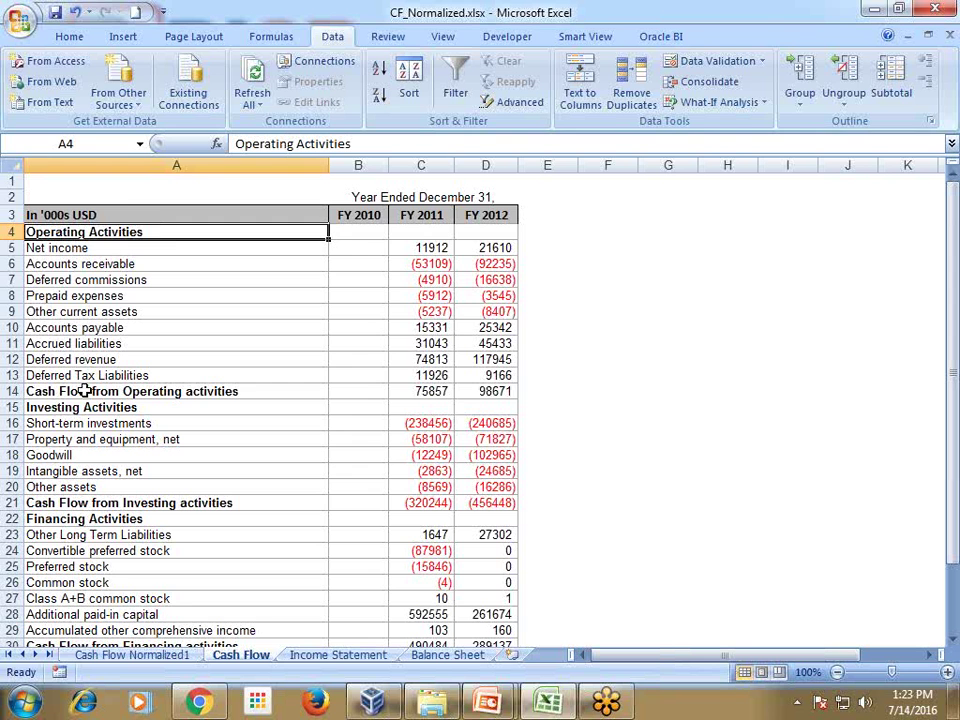
Step: Open the Cash Flow Normalized1 sheet and fit column A's width to its contents
left_click(90, 408)
left_click(90, 518)
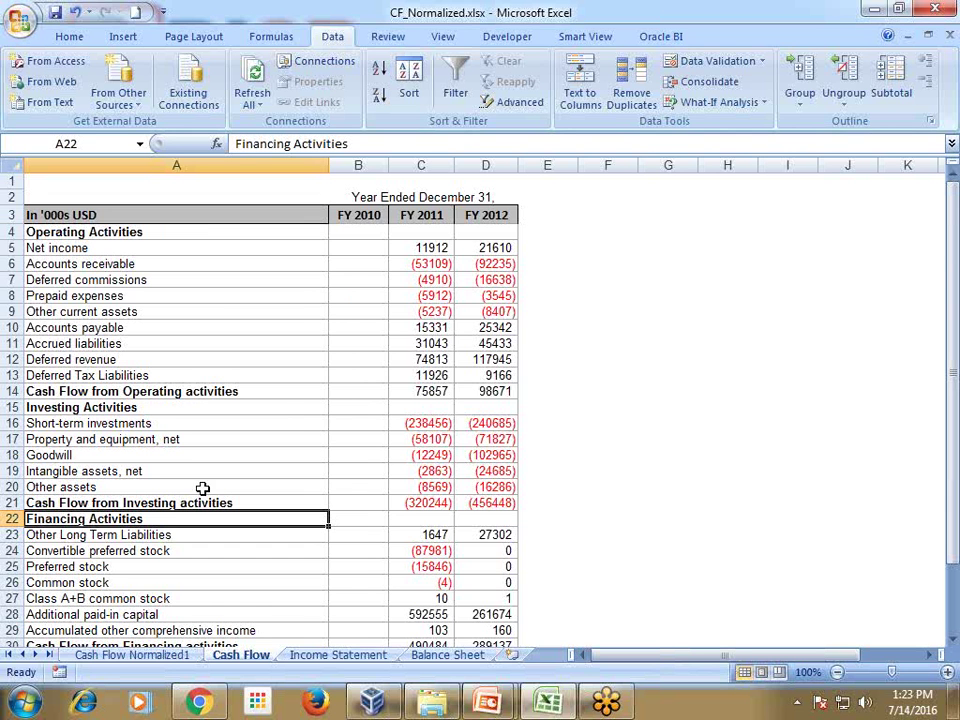
left_click(200, 656)
left_click(232, 657)
left_click(140, 655)
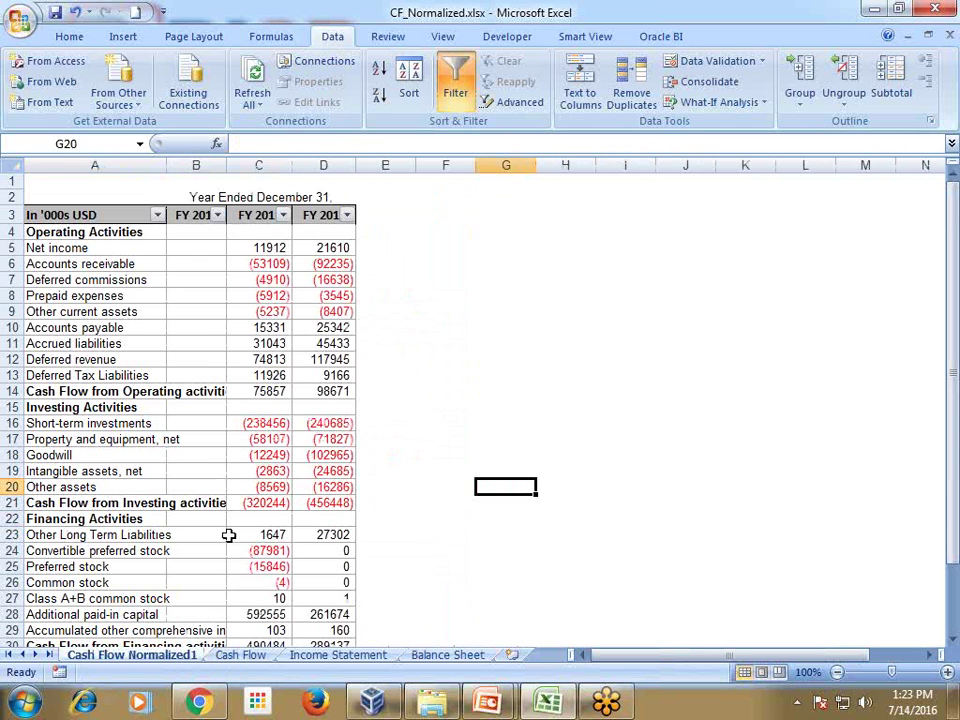
double_click(168, 165)
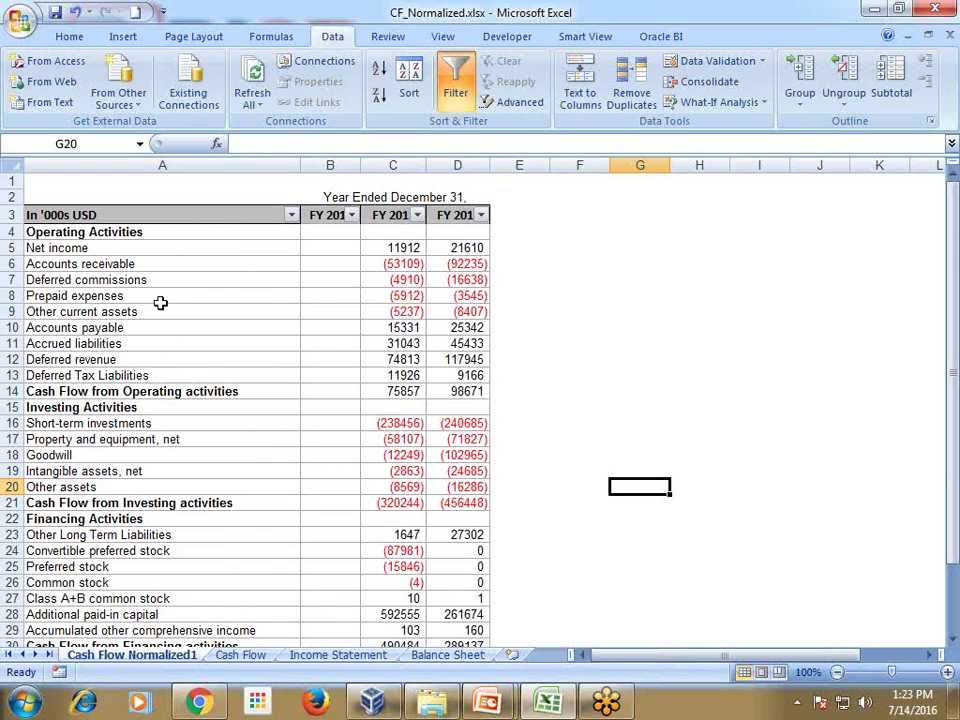
Step: Insert an empty column before the line-item column A and widen it to roughly twice its width
left_click(167, 231)
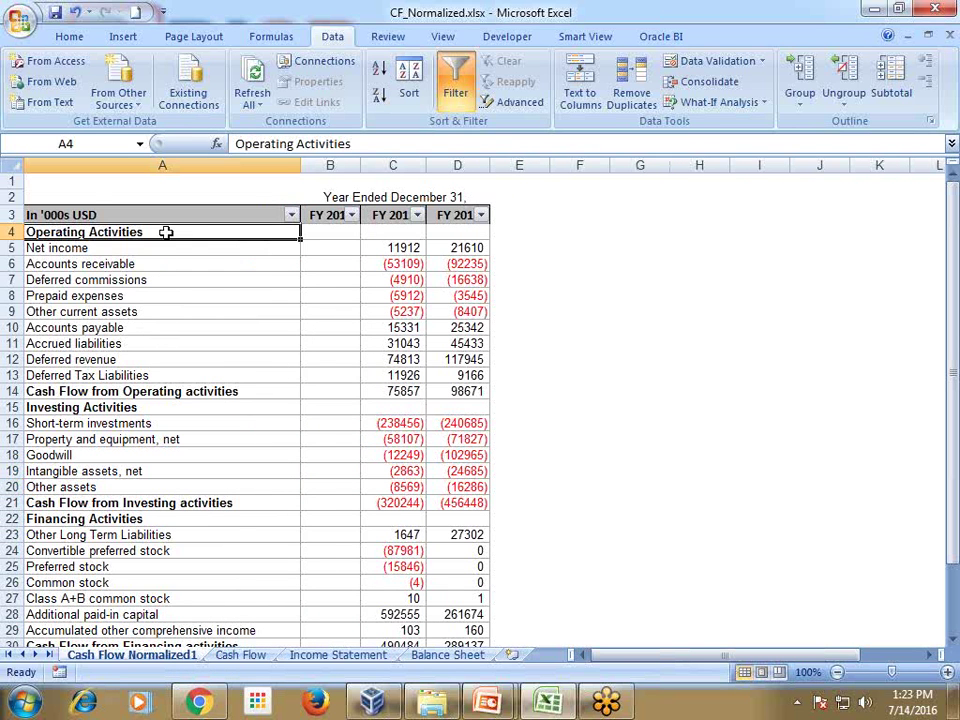
left_click(132, 407)
left_click(121, 518)
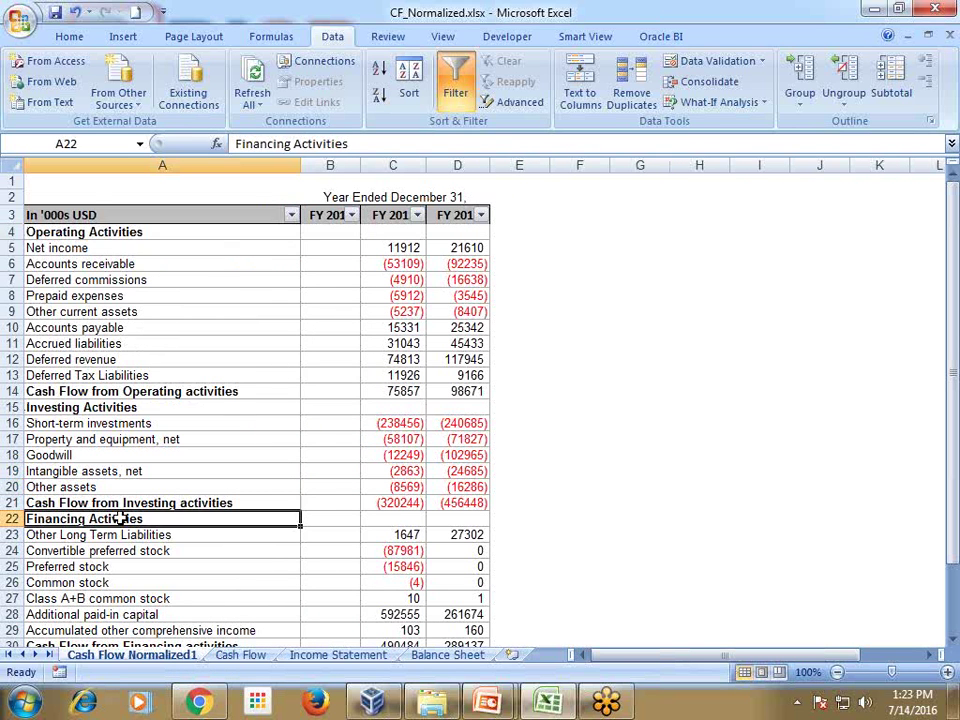
right_click(208, 165)
left_click(255, 264)
left_click(150, 232)
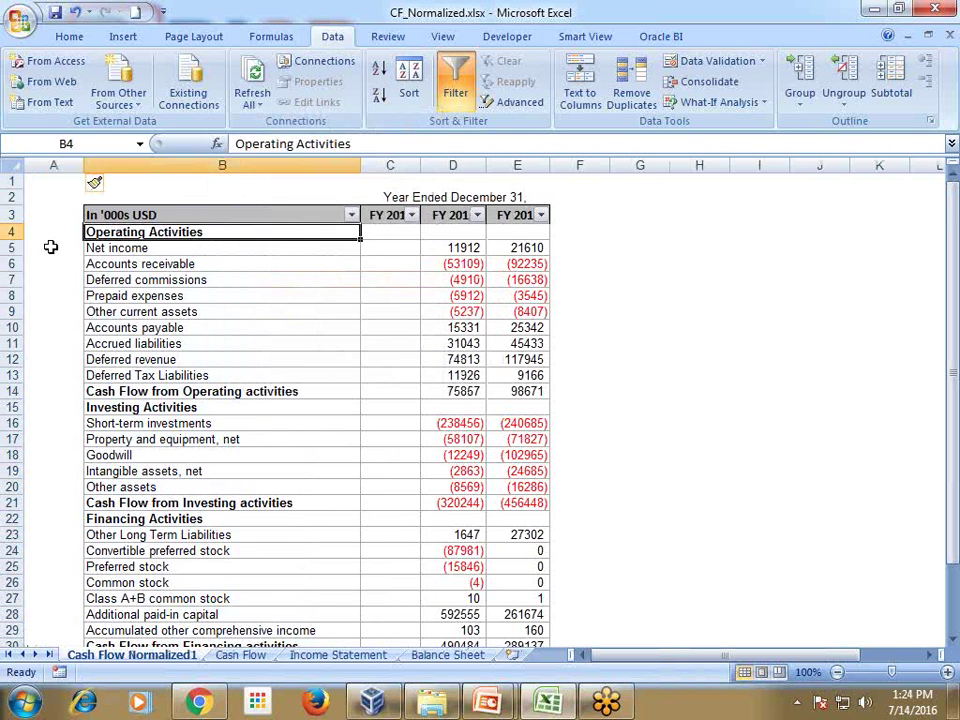
left_click(50, 247)
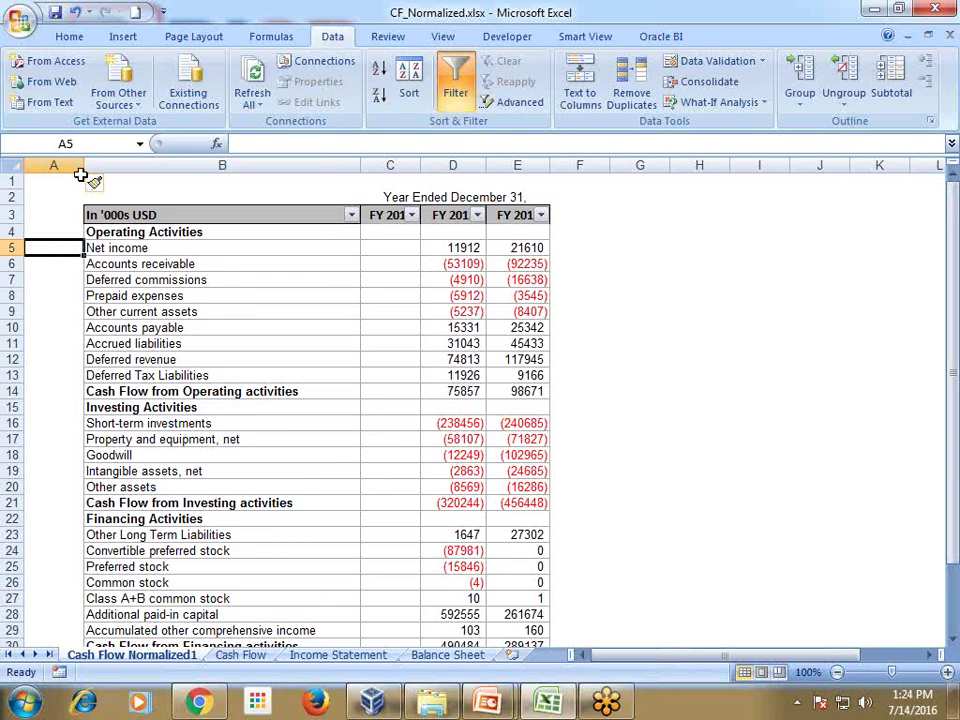
left_click_drag(88, 160, 161, 178)
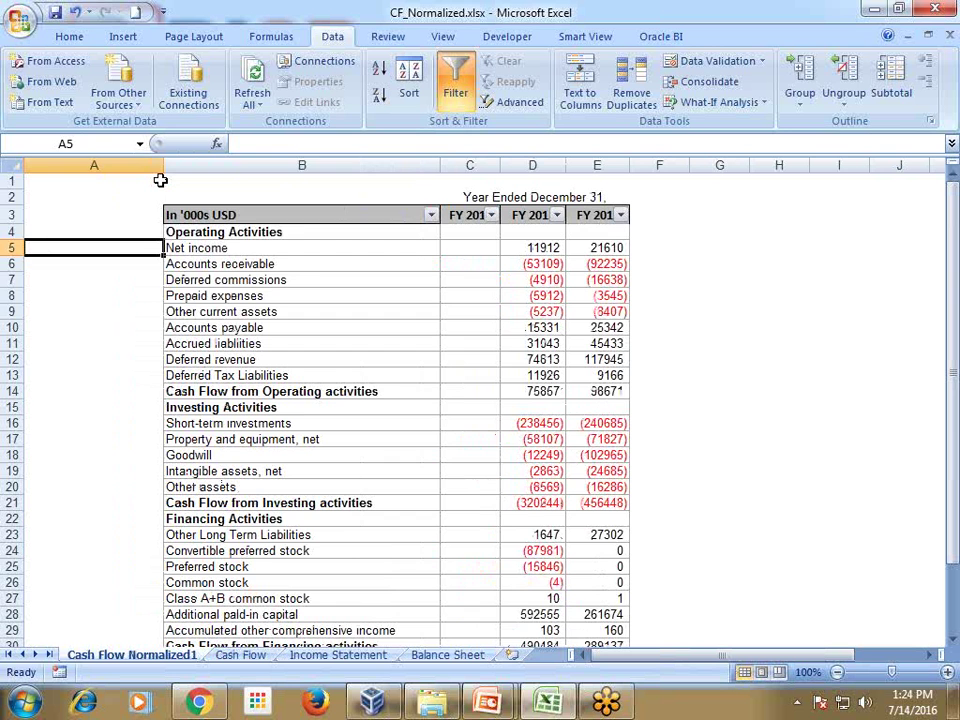
Step: Enter the column title "Header" in cell A3
key("Up")
key("Right")
key("Up")
key("Left")
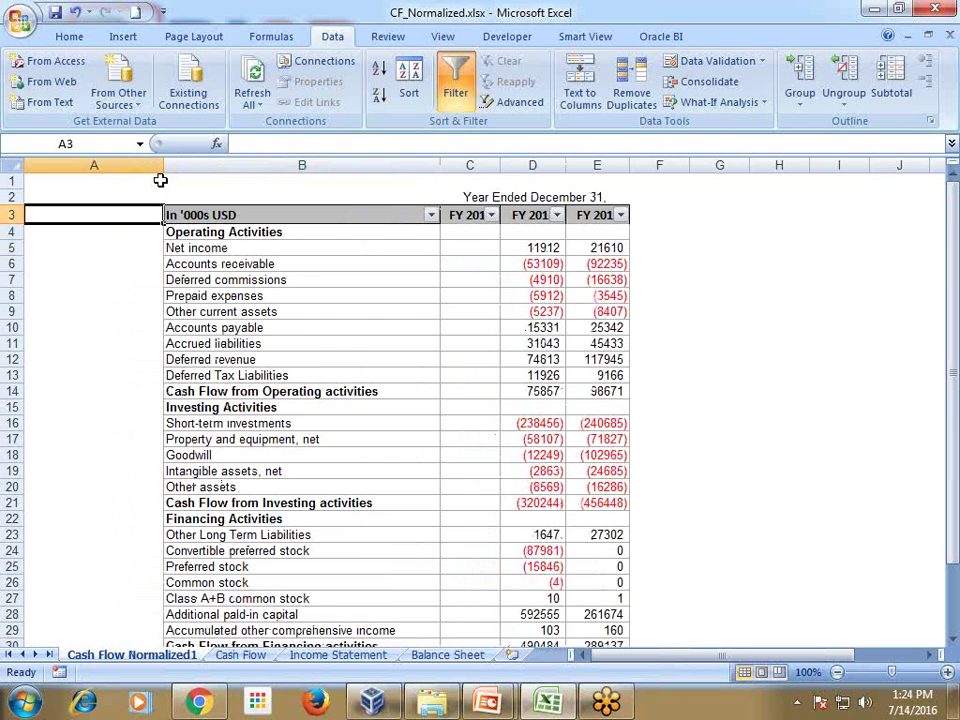
type("Header")
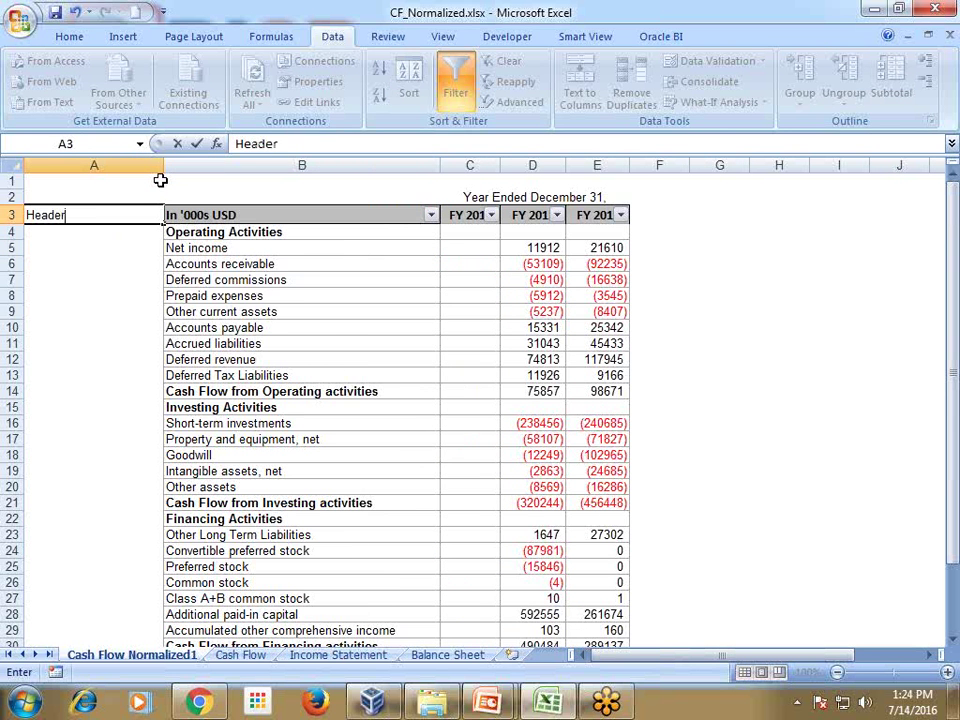
key("Down")
key("Right")
key("Up")
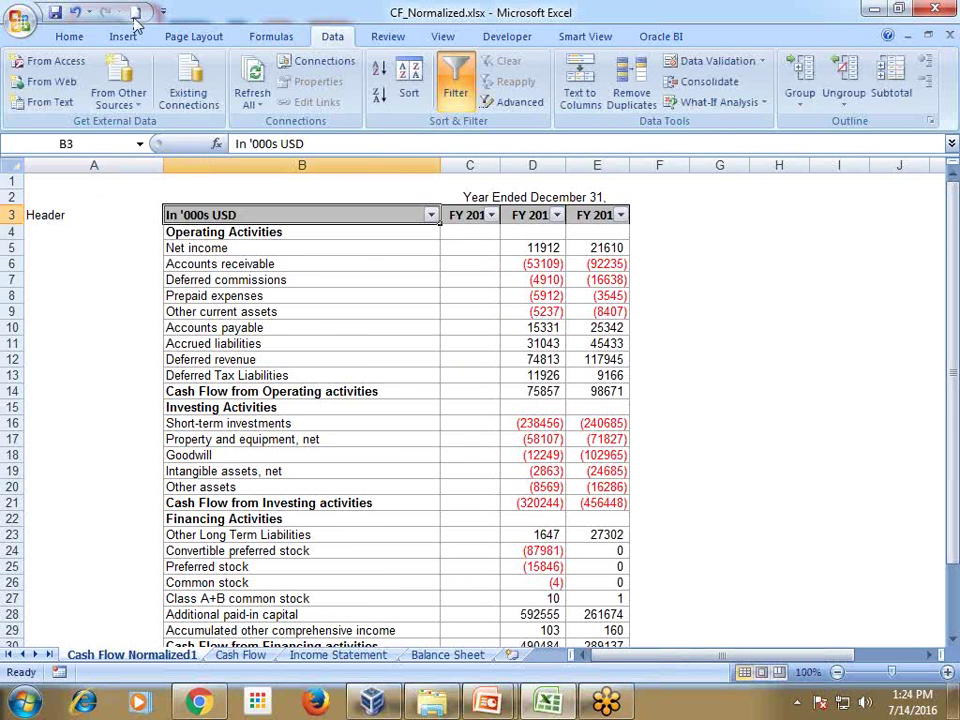
Step: Copy the "Operating Activities" heading from B4 into A5:A13 beside the operating line items
left_click(66, 35)
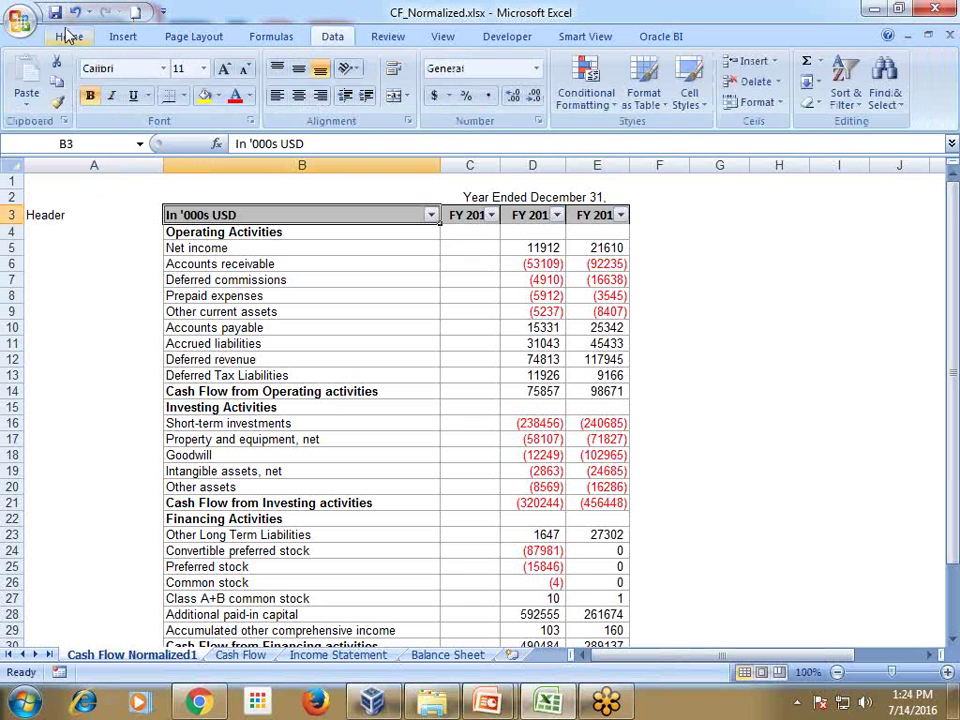
left_click(190, 247)
left_click(196, 231)
key("ctrl+c")
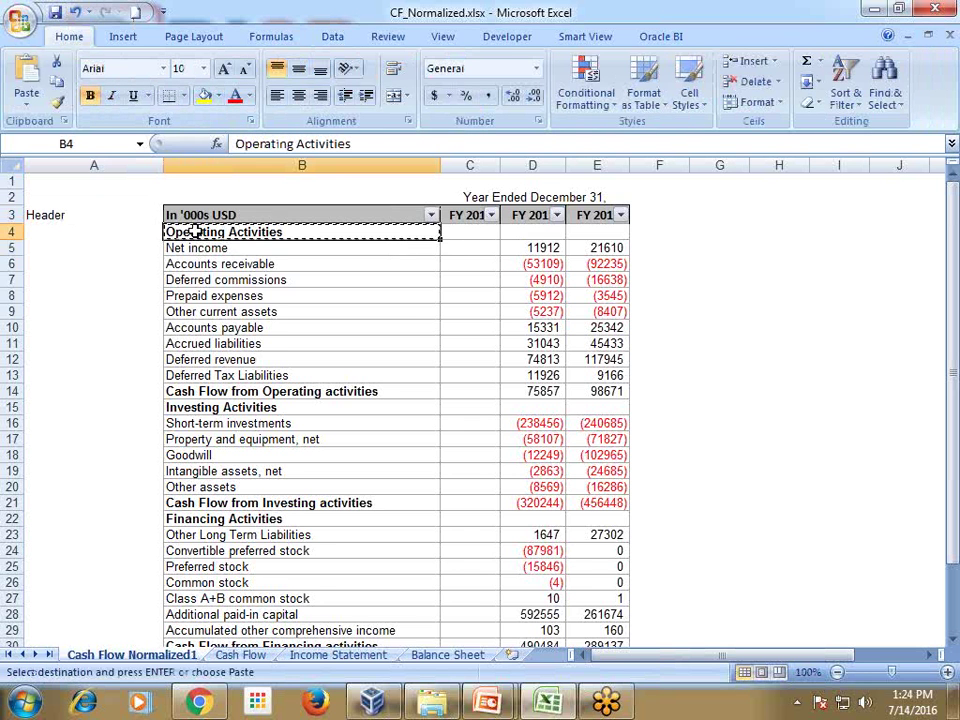
left_click_drag(79, 248, 83, 381)
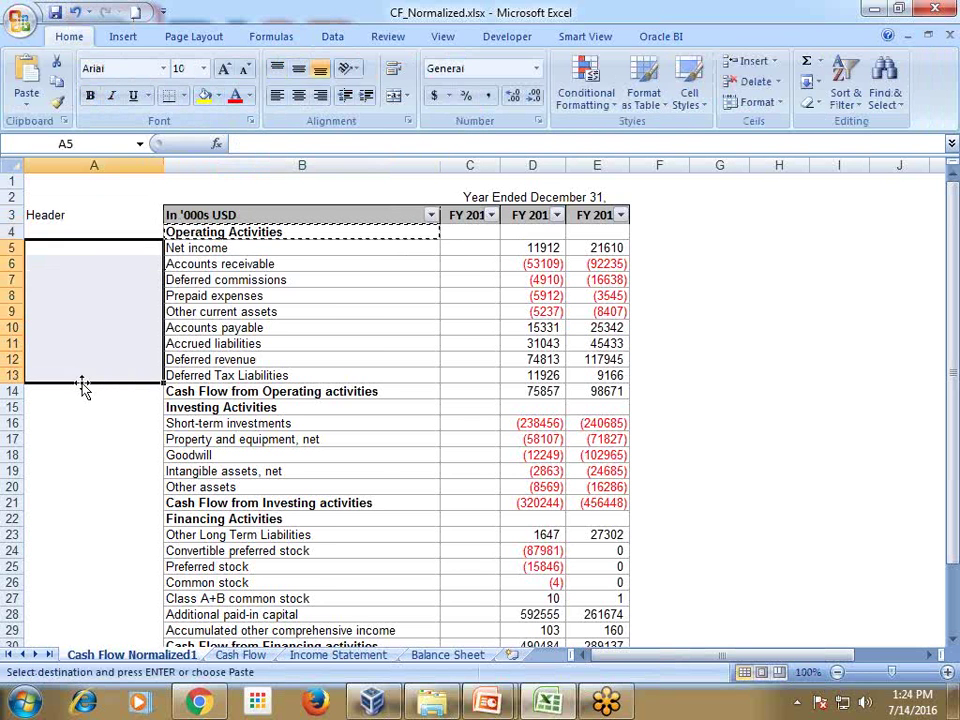
key("ctrl+v")
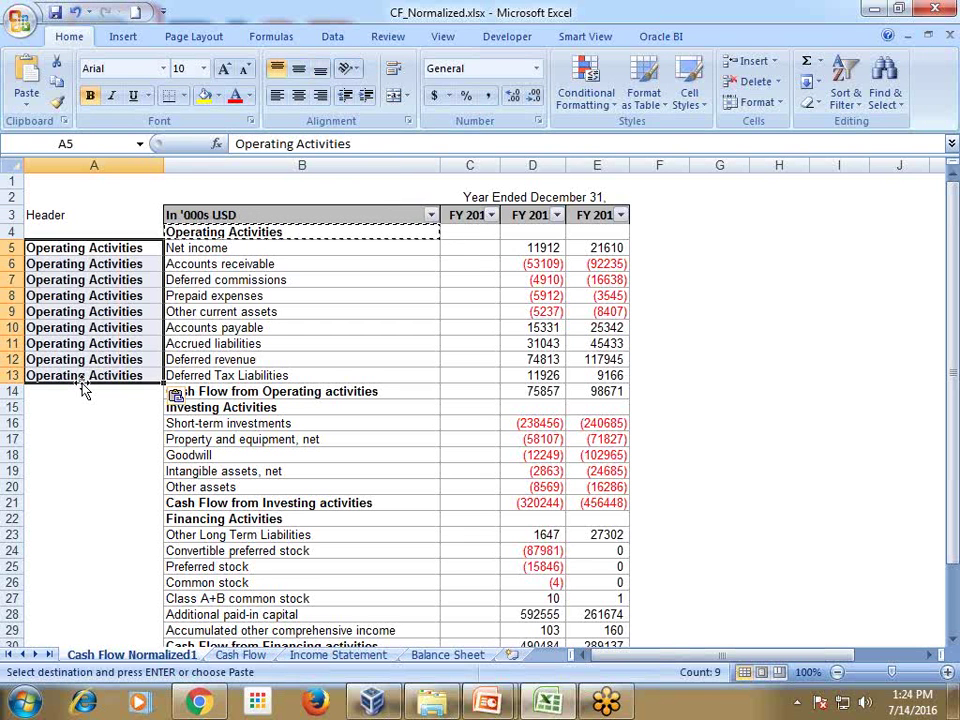
Step: Copy the "Investing Activities" heading from B15 into A16:A20 beside the investing line items
left_click(268, 406)
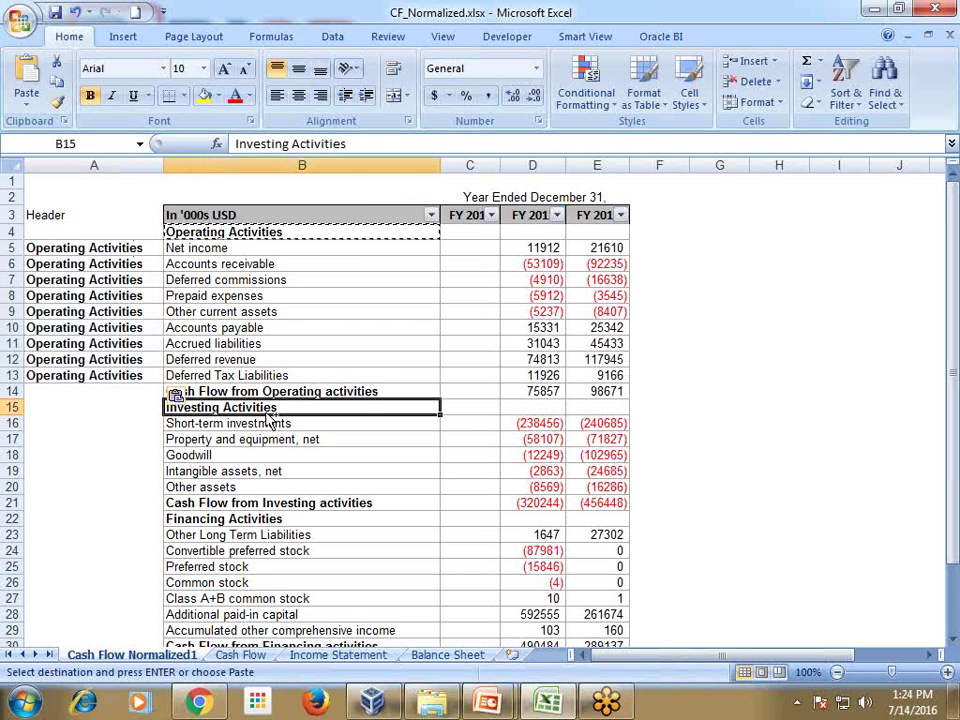
key("ctrl+c")
left_click_drag(103, 421, 90, 485)
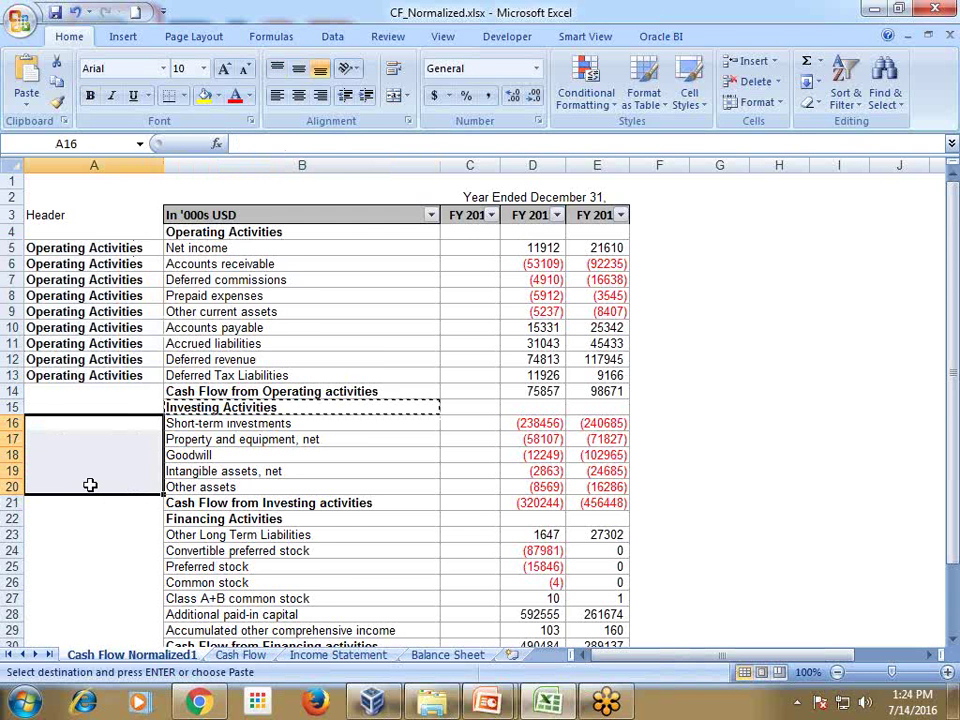
key("ctrl+v")
Step: Copy the "Financing Activities" heading from B22 into A23:A29 beside the financing line items
scroll(150, 510, "down", 1)
left_click(201, 473)
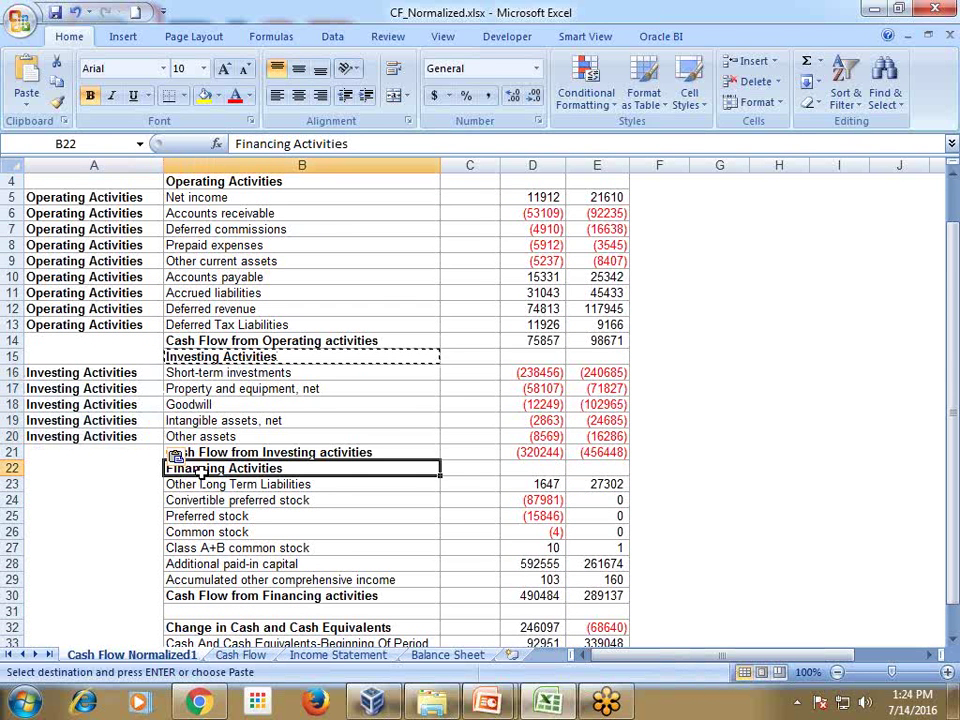
key("ctrl+c")
left_click_drag(114, 482, 96, 576)
key("ctrl+v")
left_click(315, 441)
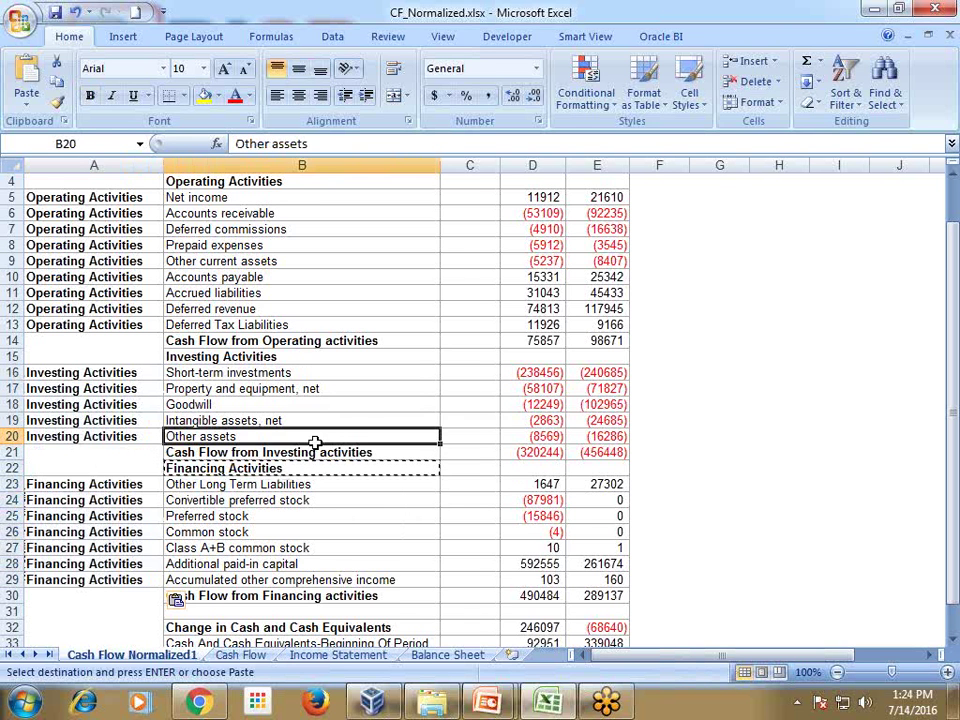
left_click(250, 344)
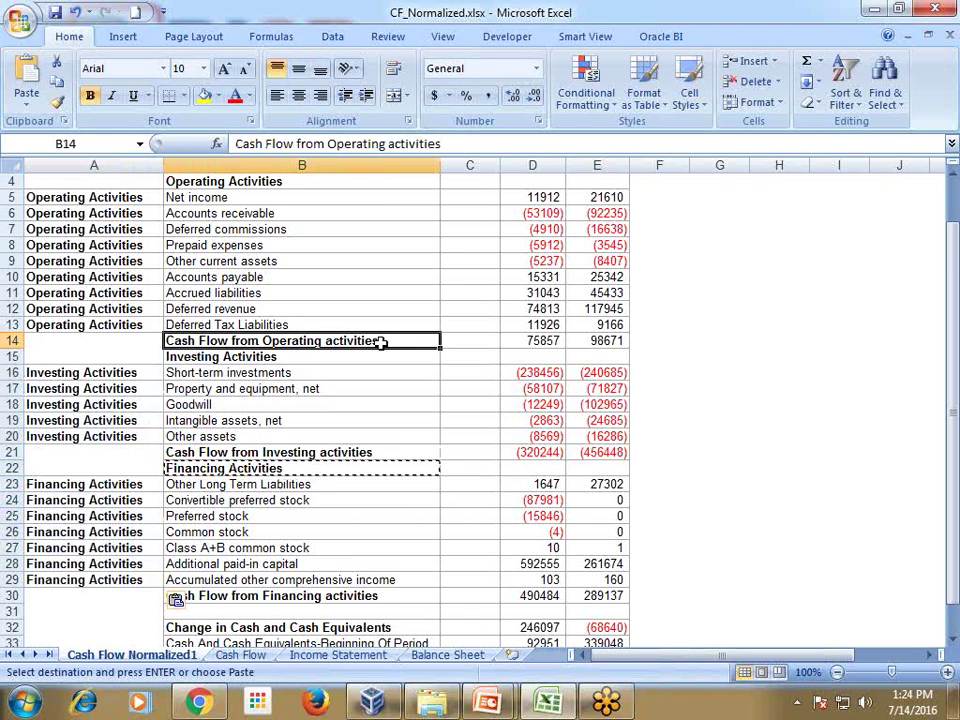
left_click_drag(538, 341, 589, 345)
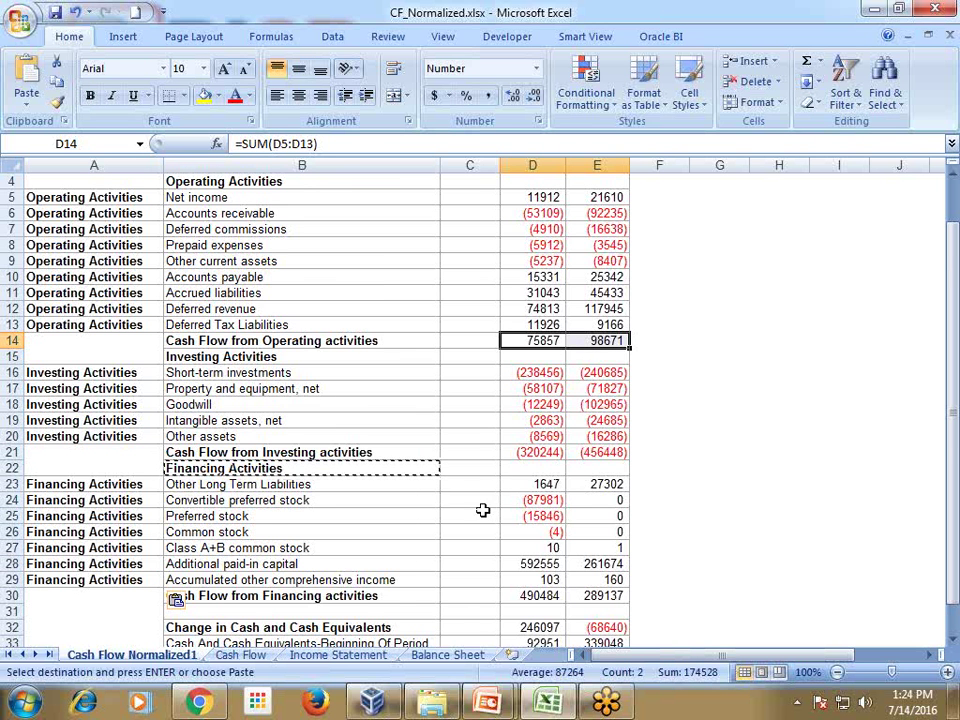
scroll(329, 580, "down", 1)
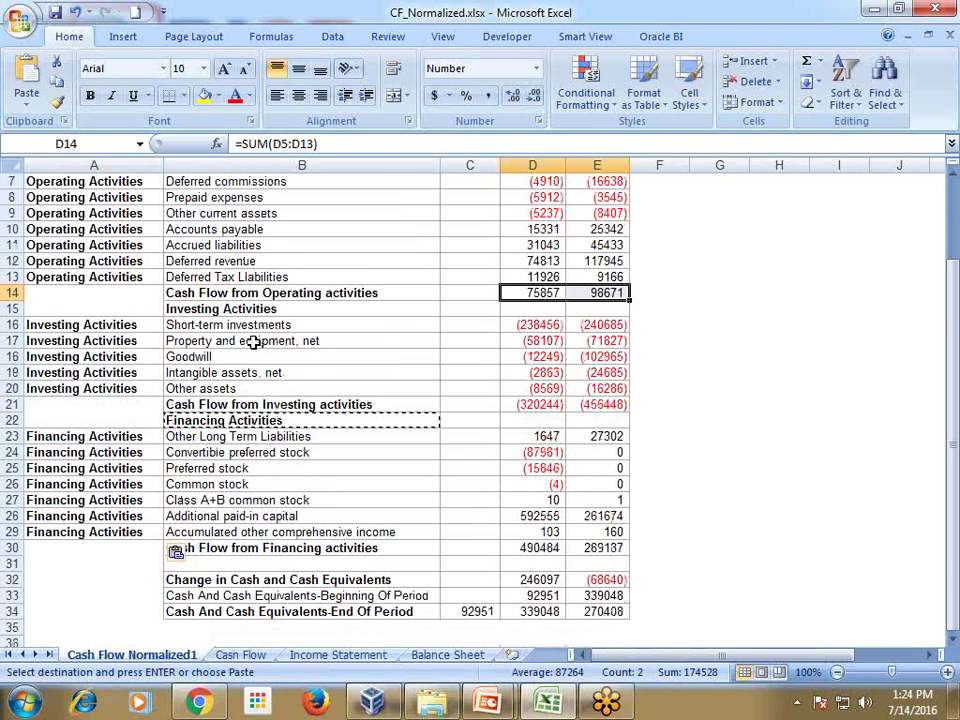
Step: Copy the formatting of the "In '000s USD" title in B3 onto cell A3
scroll(161, 339, "up", 2)
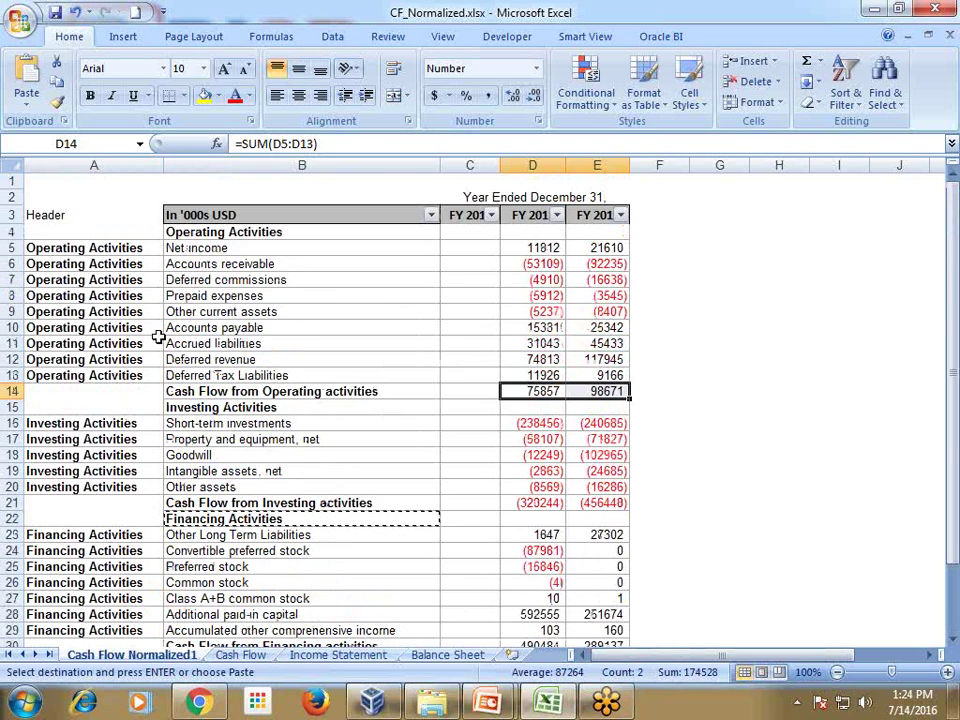
left_click(124, 216)
left_click(200, 214)
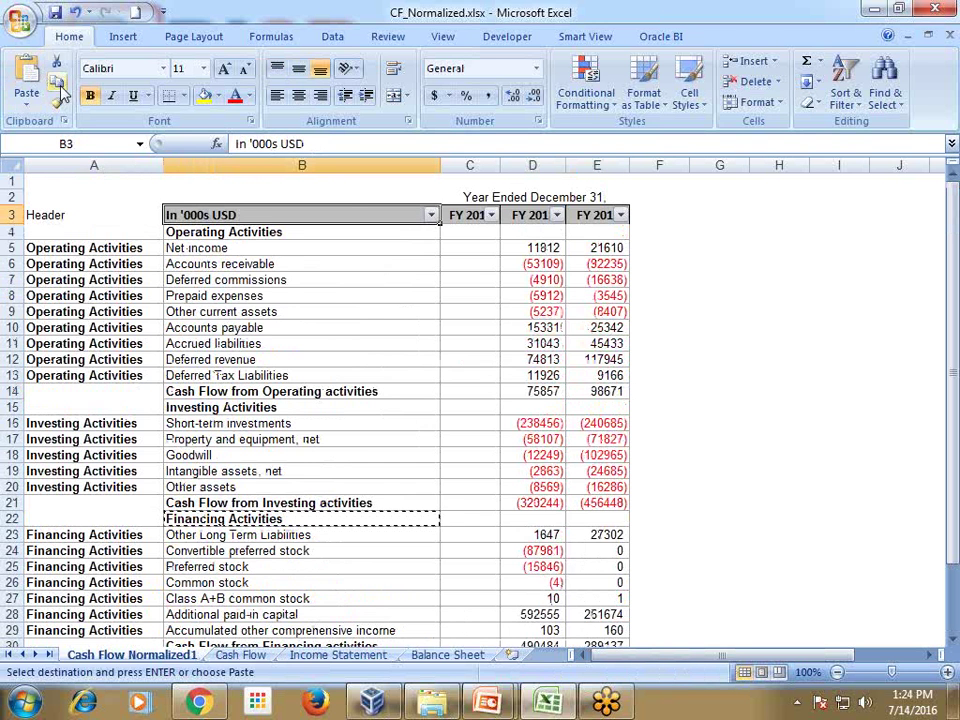
left_click(57, 102)
left_click(60, 222)
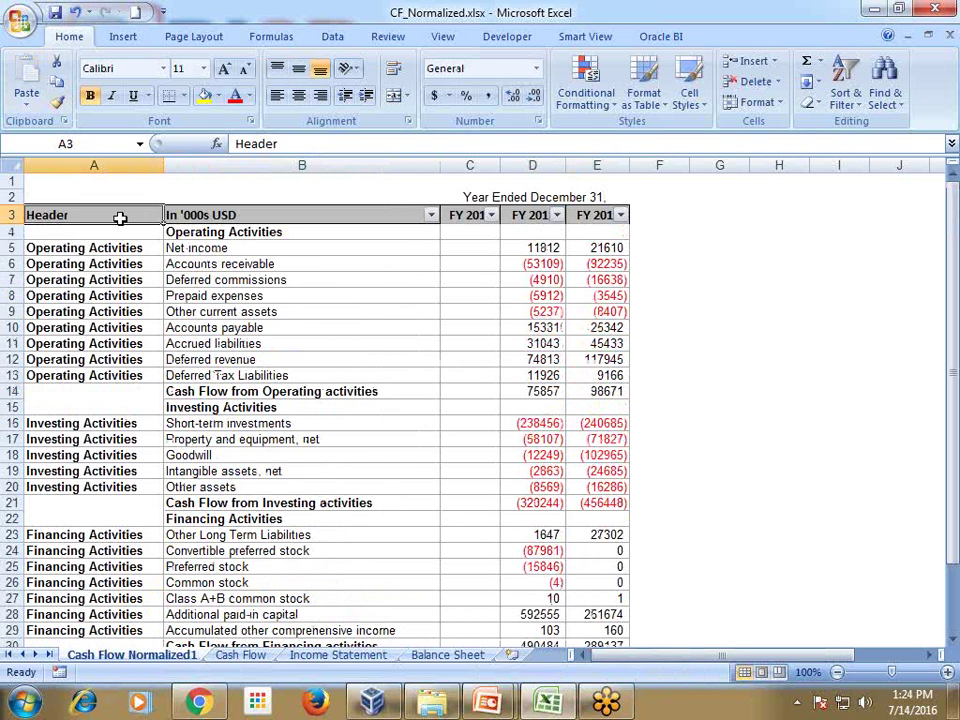
Step: Turn the table's filter off and on again so that it also covers the new column A
left_click(578, 36)
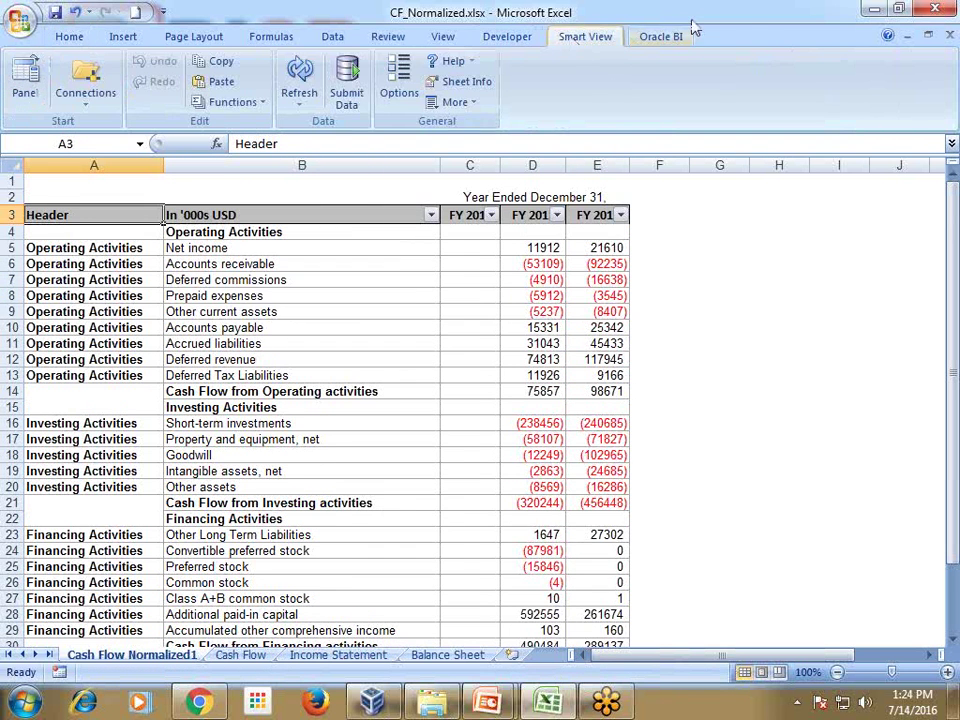
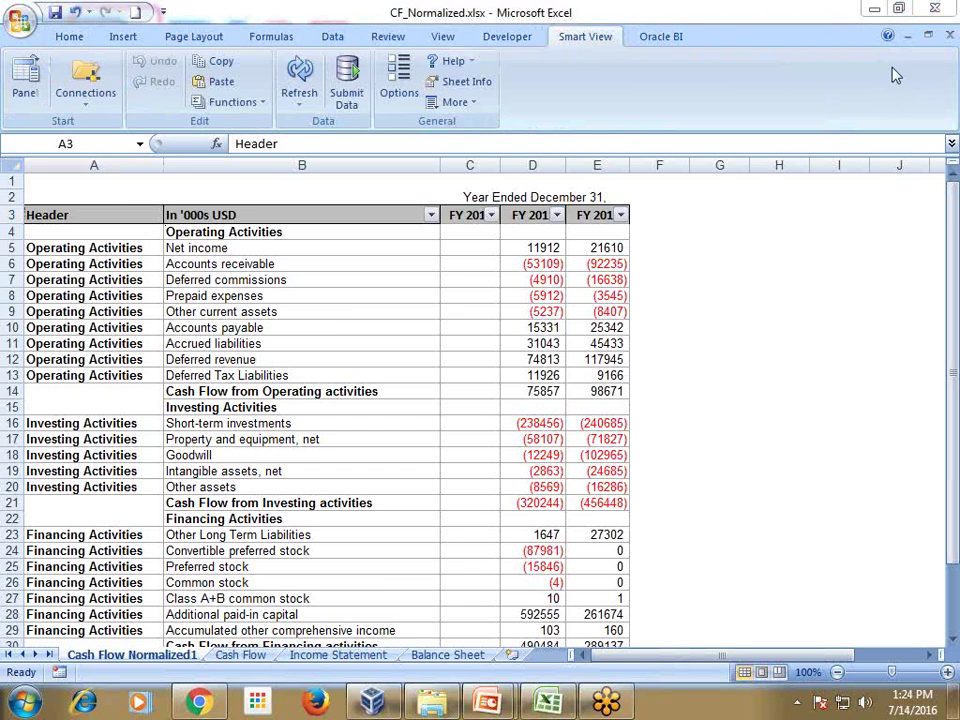
left_click(334, 36)
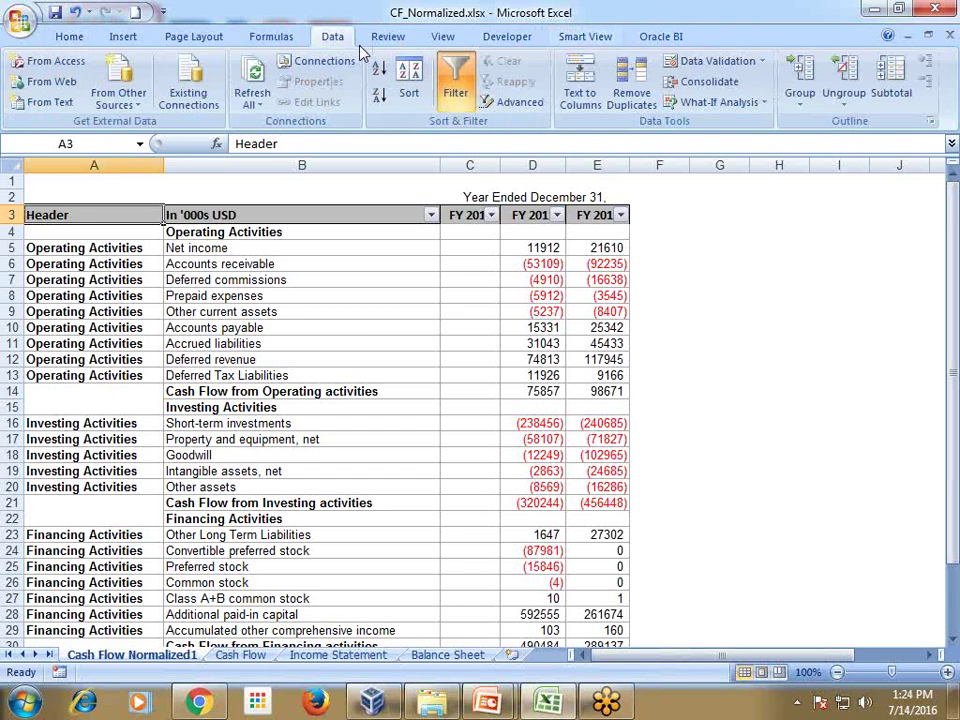
left_click(457, 88)
left_click(457, 88)
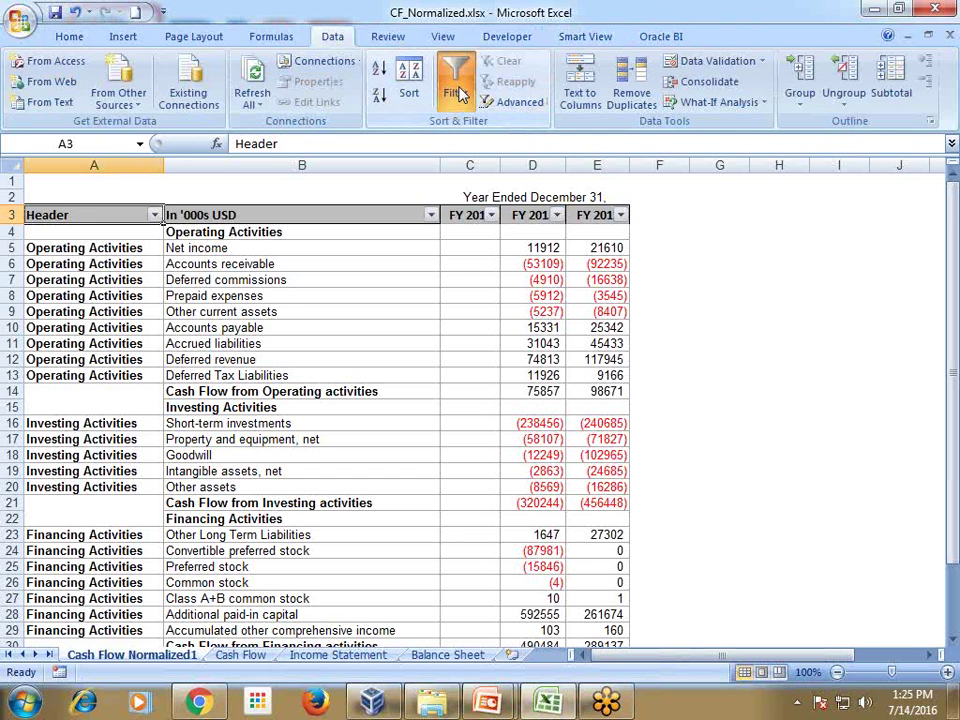
Step: Filter column A to show only the rows with blank cells
left_click(154, 215)
left_click(57, 362)
left_click(58, 422)
left_click(94, 532)
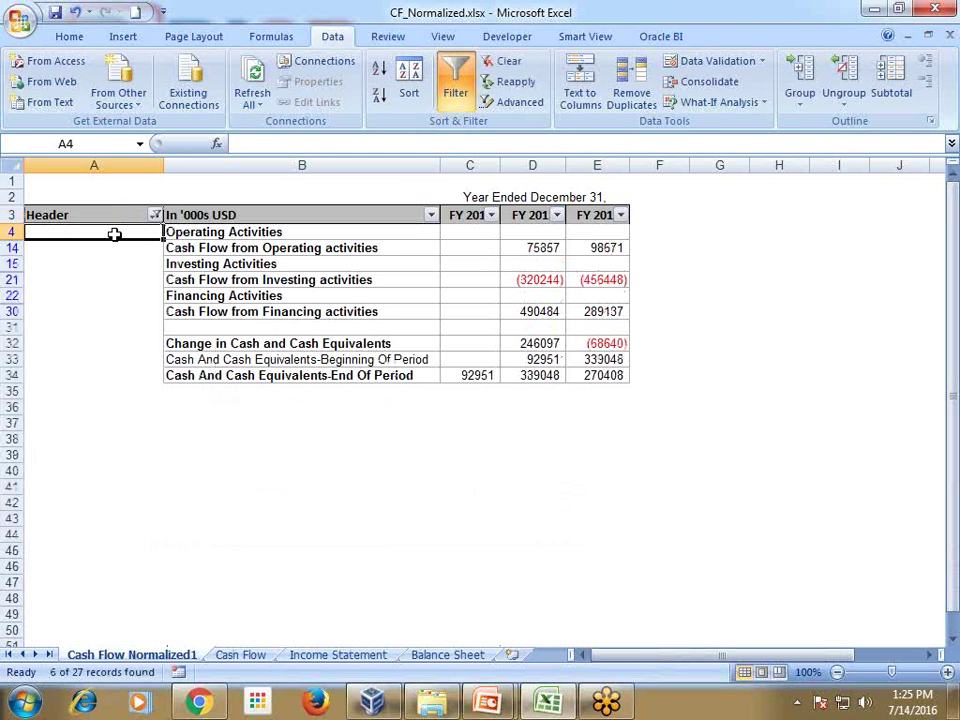
Step: Enter "Header" in A4 and copy it into the other visible blank cells of column A down to row 34
type("Header")
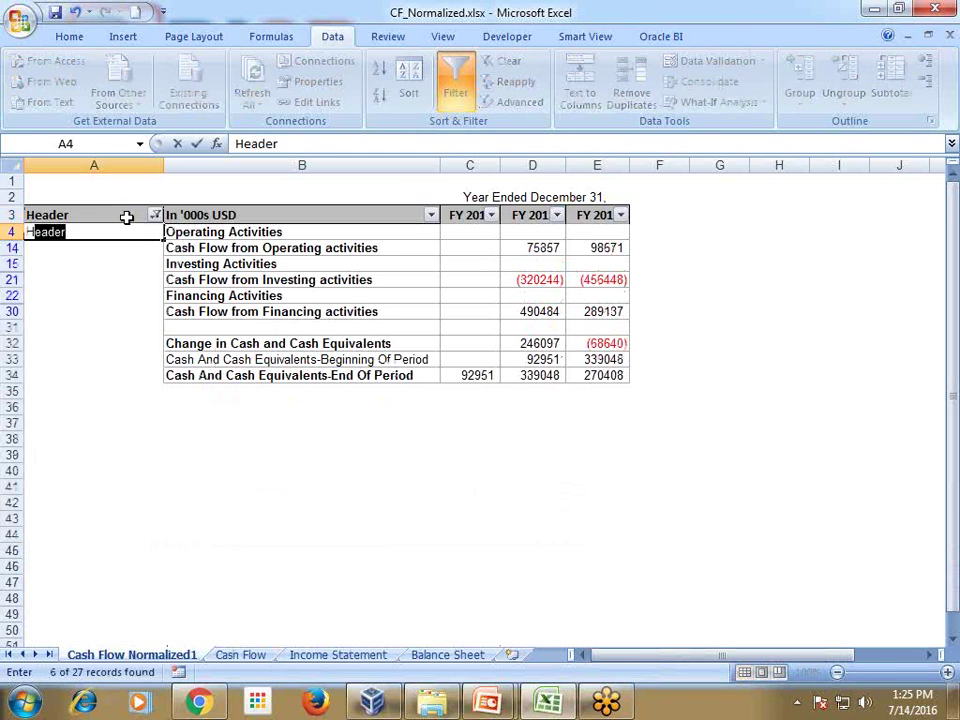
key("Return")
key("ctrl+c")
key("Down")
key("shift+Down")
key("shift+Down")
key("shift+Down")
key("shift+Down")
key("shift+Down")
key("shift+Down")
key("shift+Down")
key("shift+Down")
key("shift+Down")
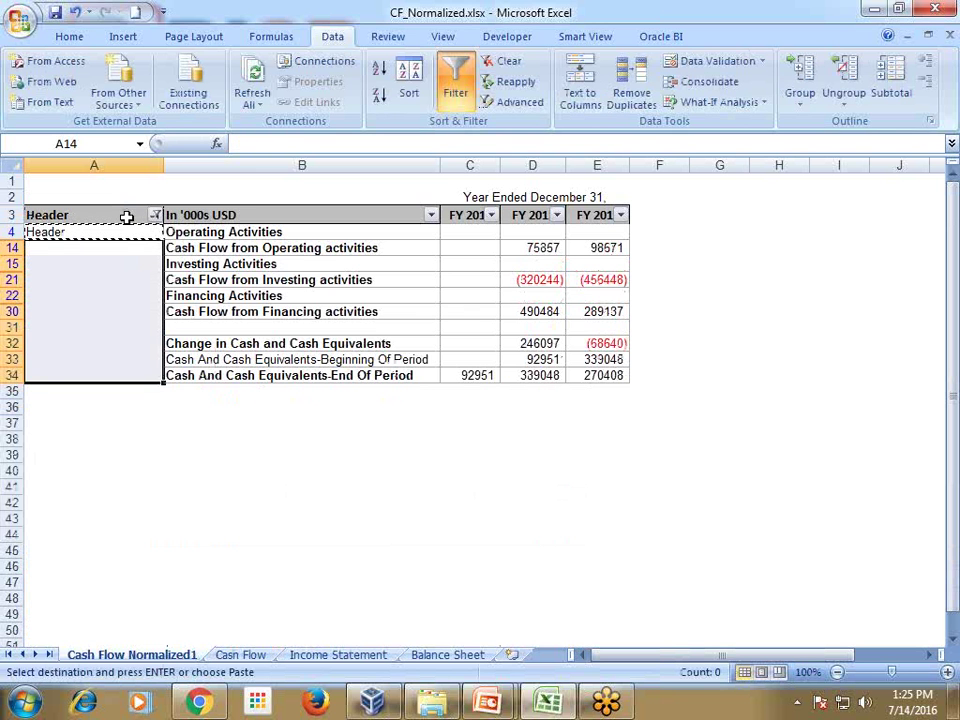
key("ctrl+v")
Step: Rename the column title in A3 to "Cashflow Type"
left_click(127, 217)
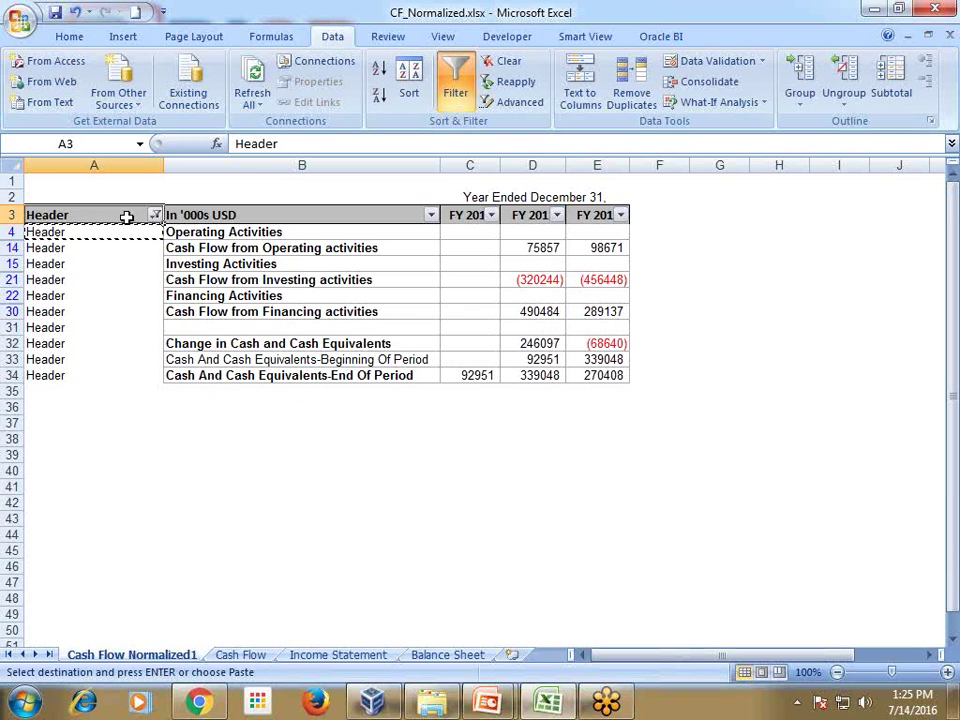
type("Cashflow Type")
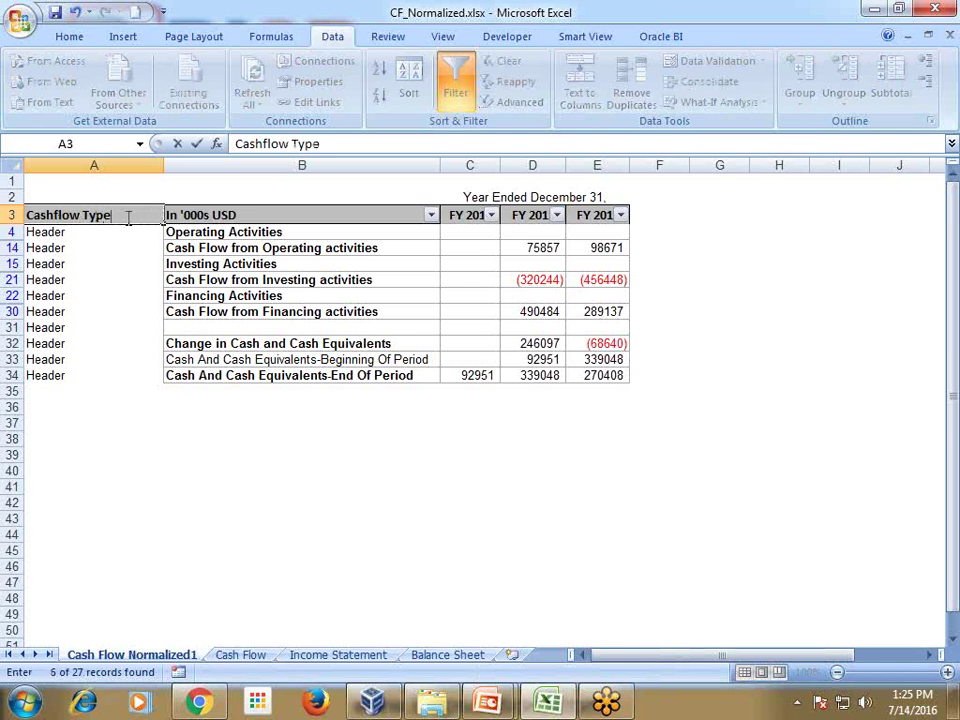
key("Return")
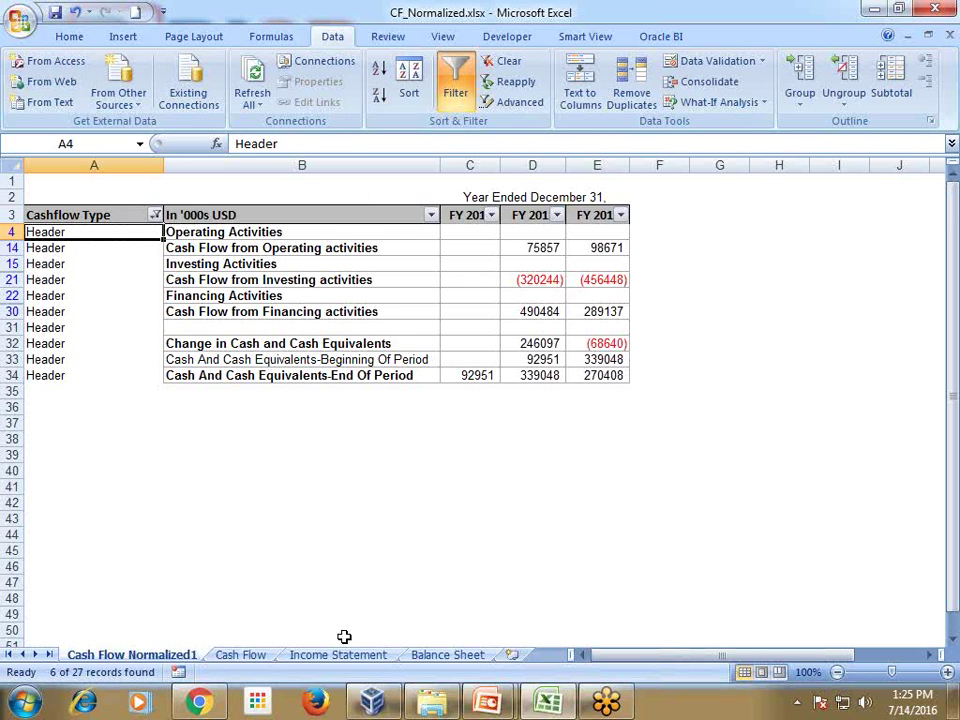
Step: Copy the folder path of CF_Normalized.xlsx from the Save As dialog without saving the workbook
left_click(445, 708)
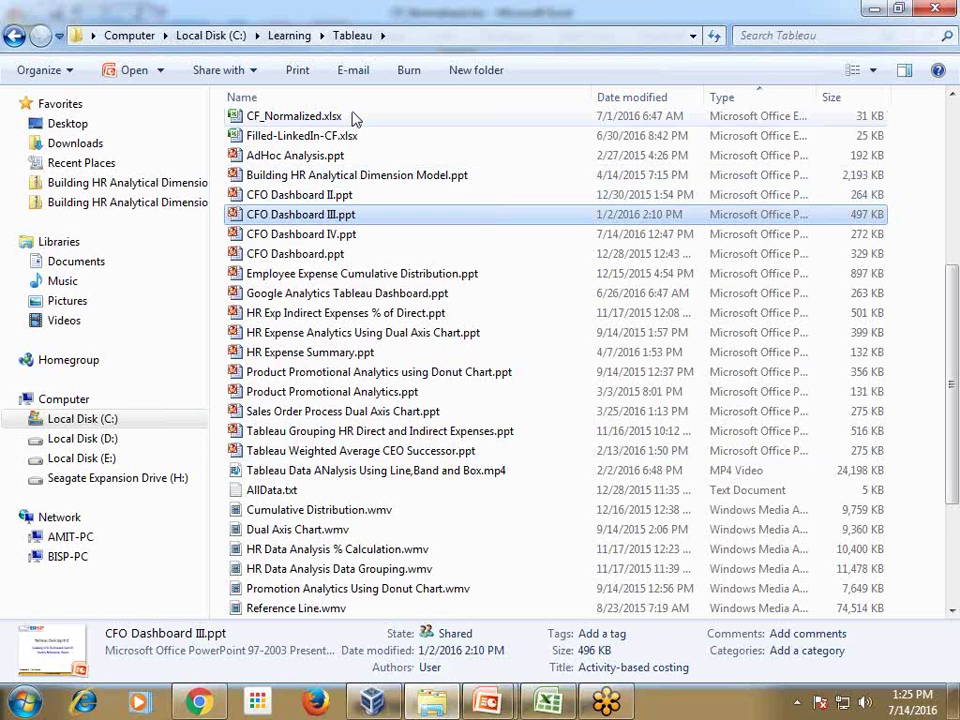
double_click(505, 14)
left_click(470, 12)
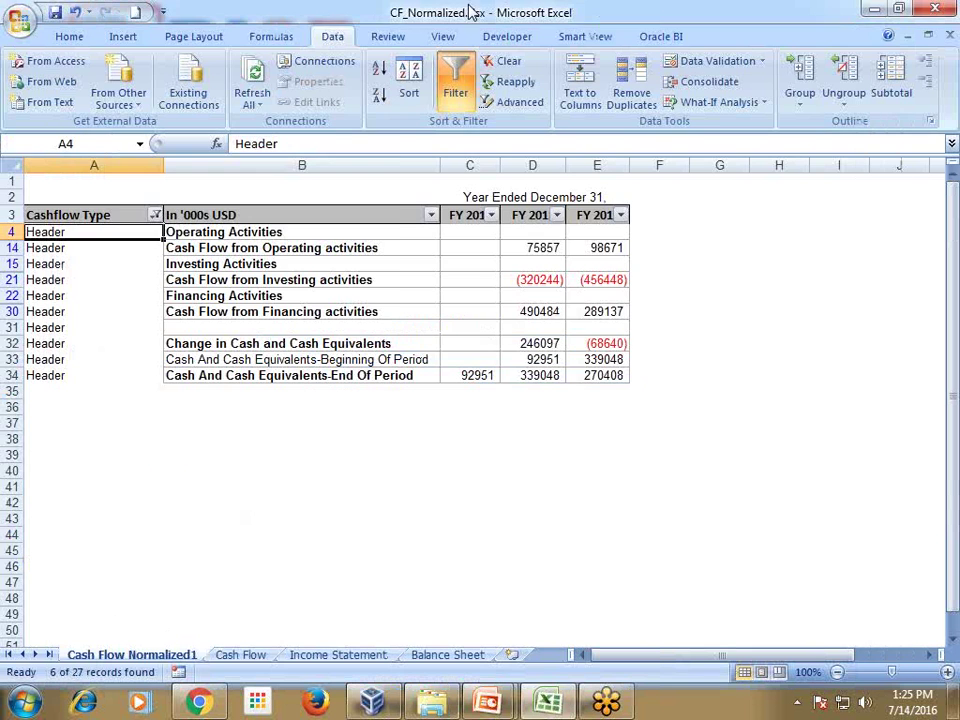
key("alt+f")
key("a")
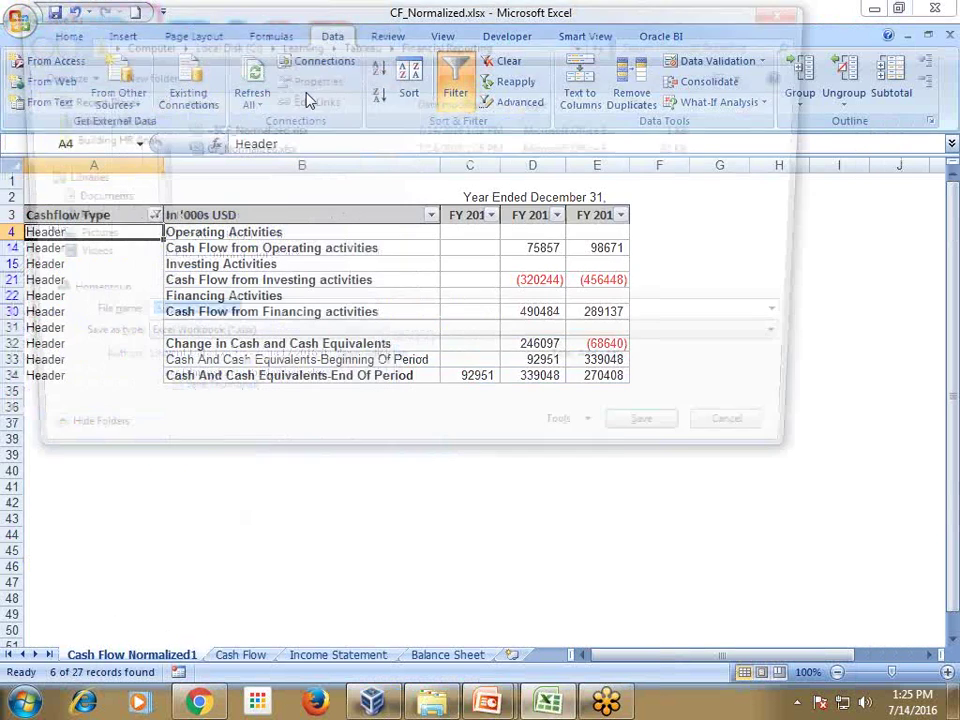
left_click(515, 43)
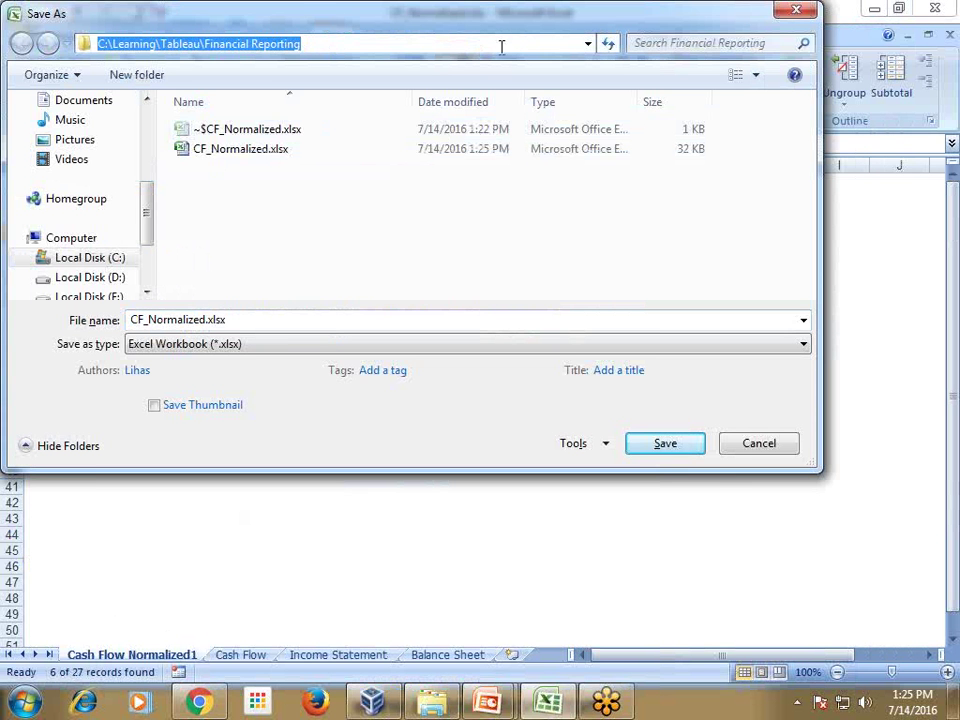
left_click(758, 449)
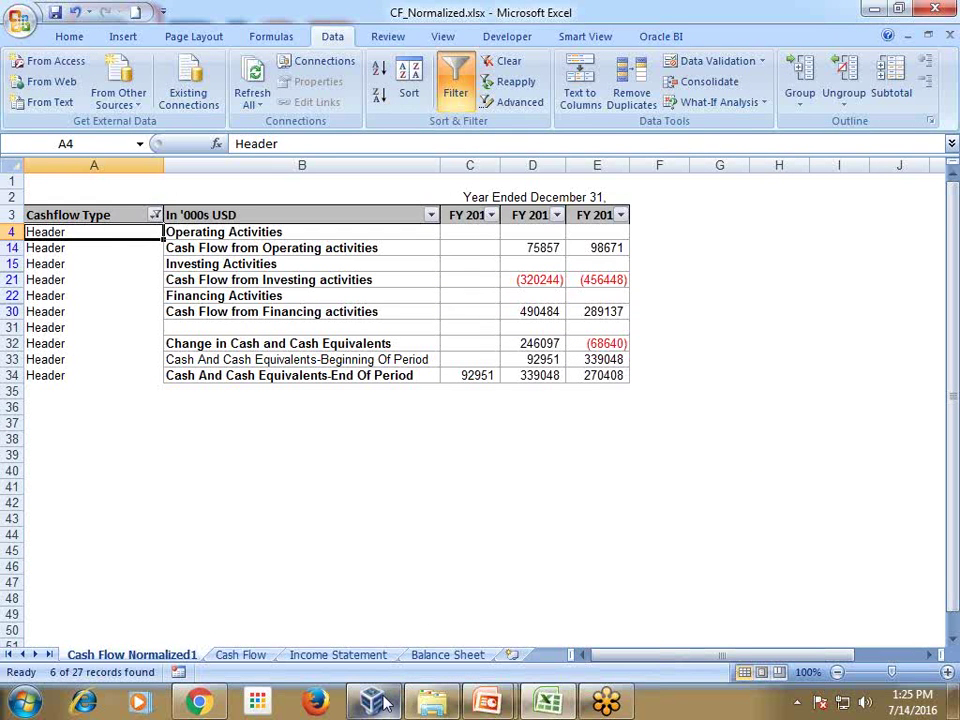
Step: Switch to the virtual machine running Tableau and browse its file explorer to the VBOXSVR network location
mouse_move(432, 710)
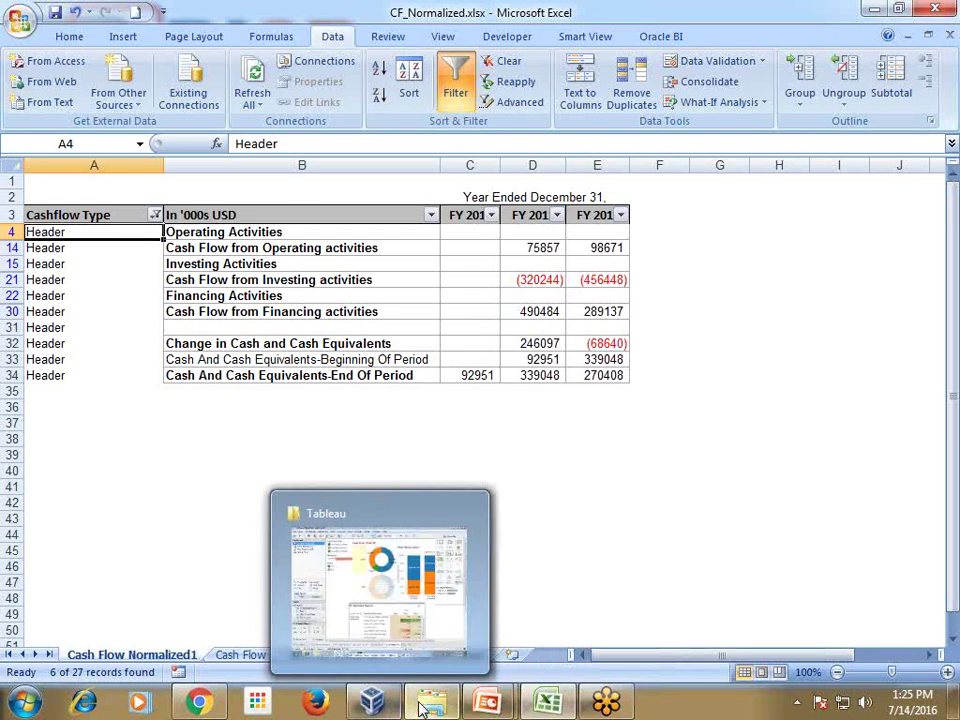
left_click(400, 706)
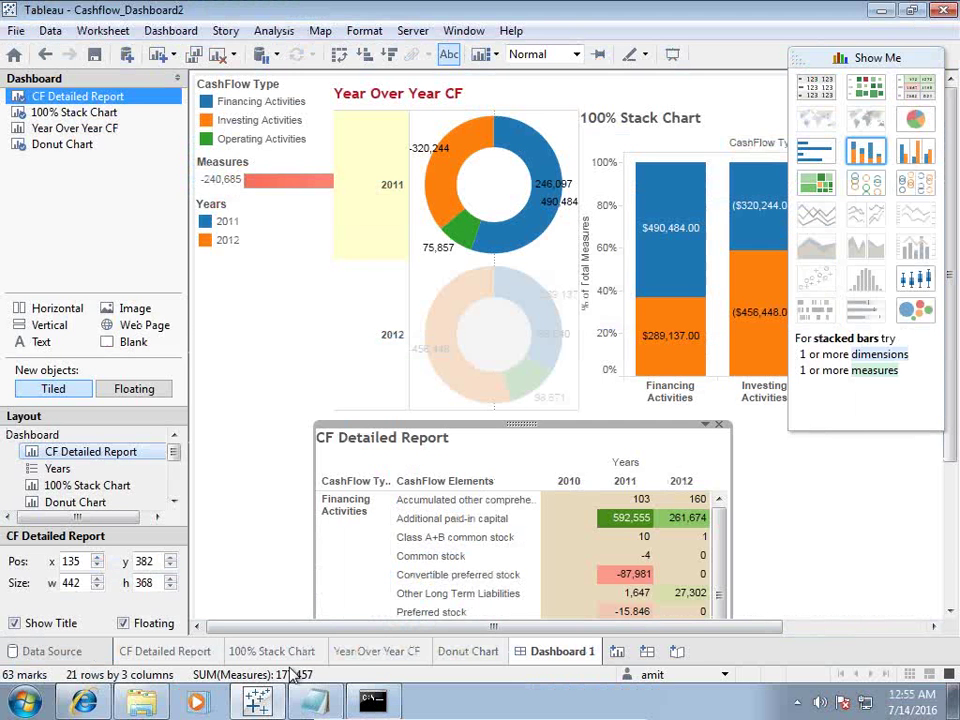
left_click(141, 703)
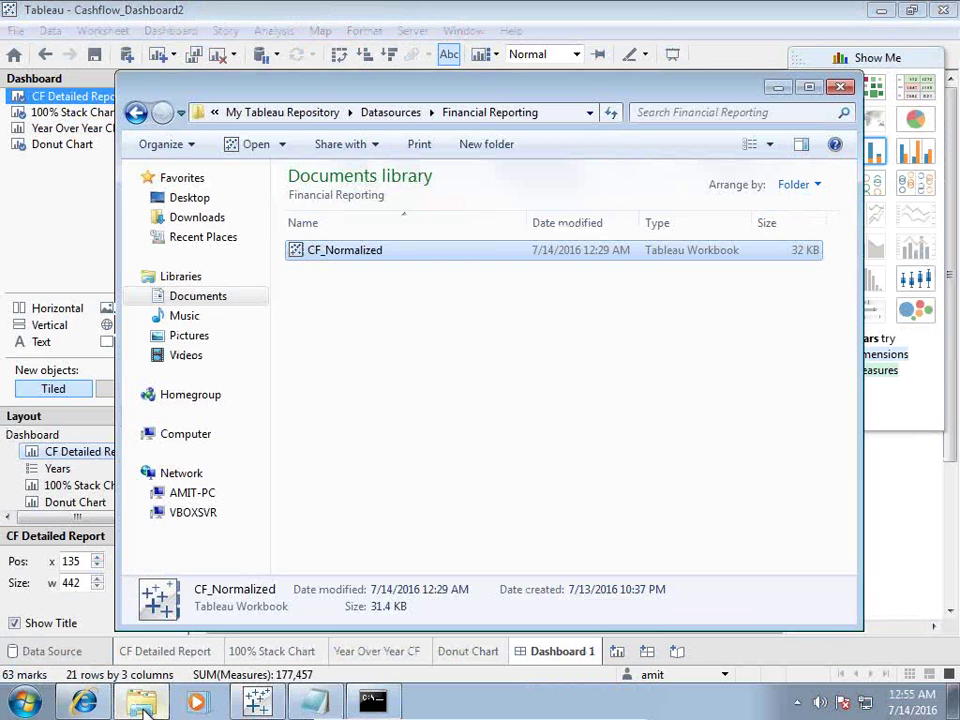
left_click(196, 514)
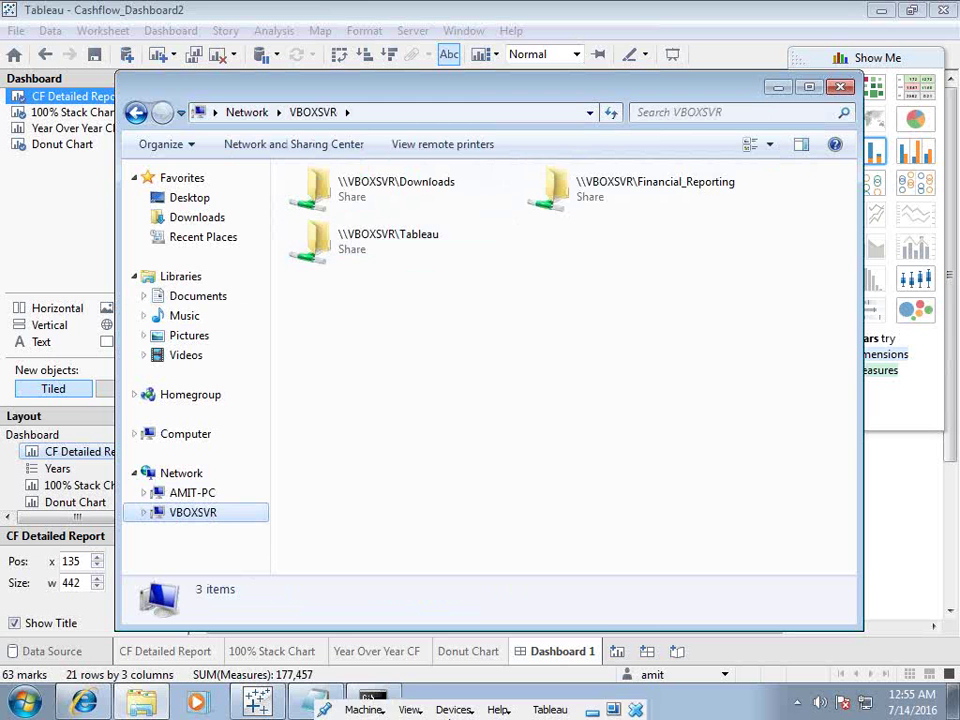
left_click(362, 709)
left_click(420, 475)
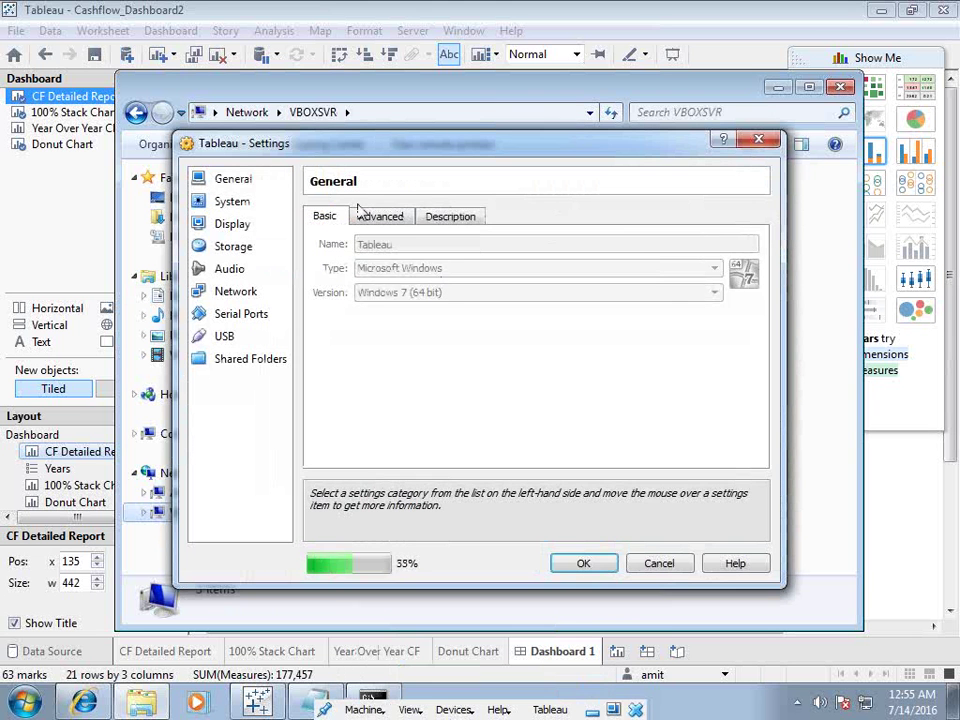
left_click(247, 362)
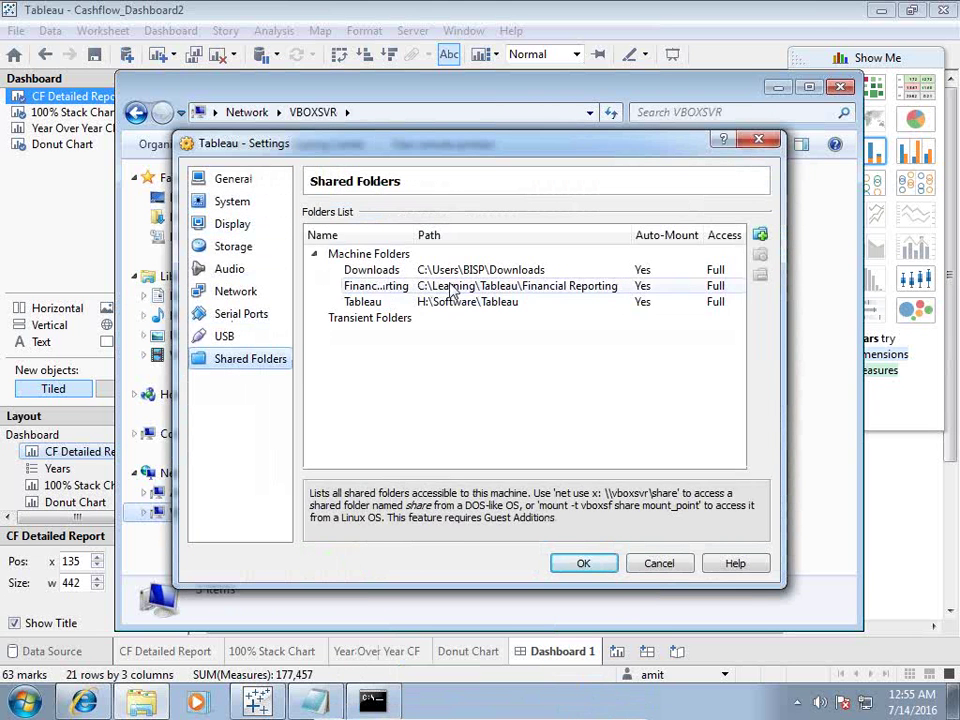
left_click(760, 235)
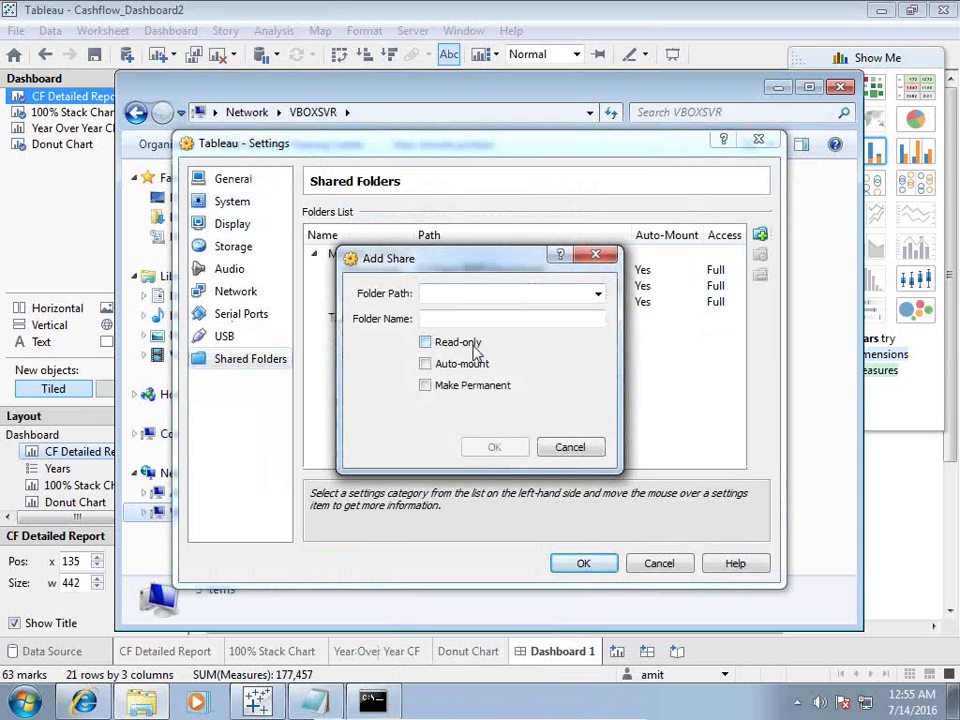
key("ctrl+v")
left_click_drag(510, 260, 566, 362)
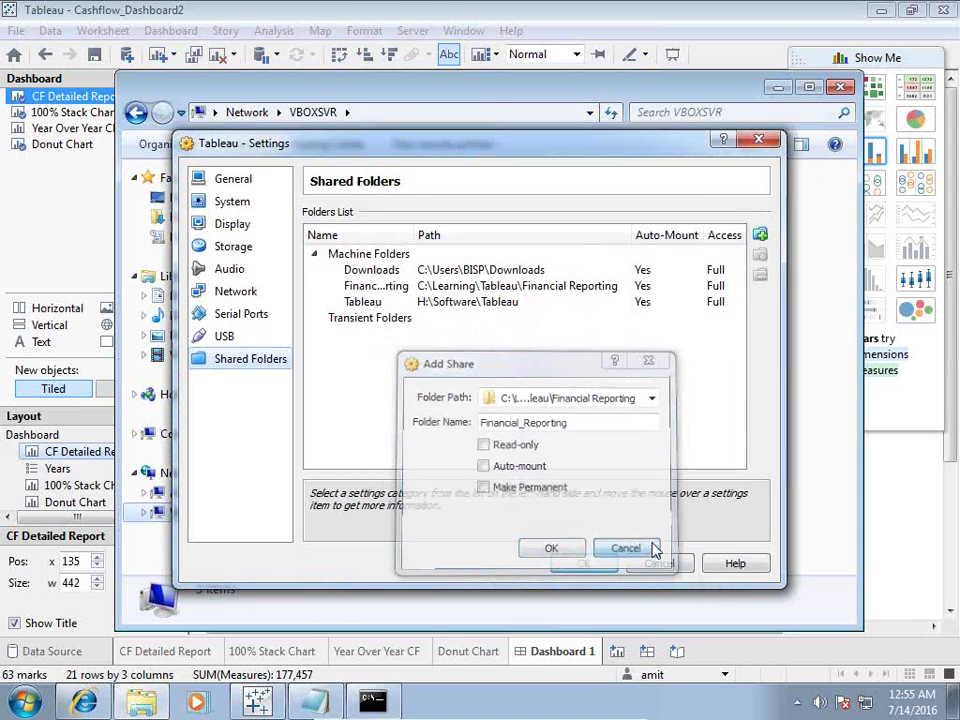
left_click(650, 549)
left_click(662, 566)
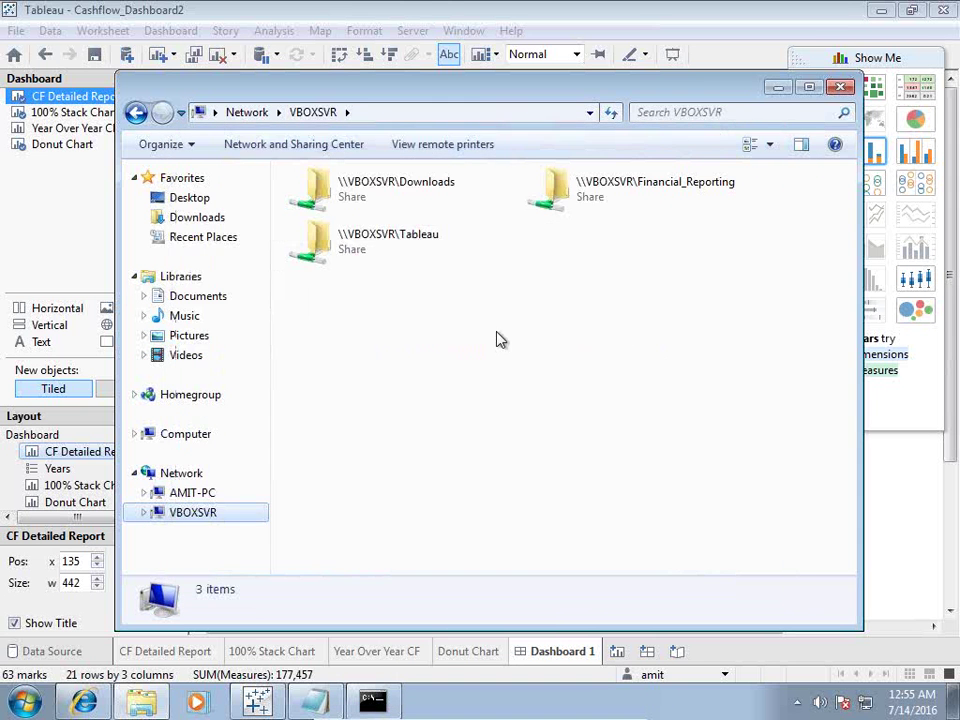
Step: Open the Financial_Reporting share, sort its files by date modified with the newest first, and copy CF_Normalized
double_click(632, 200)
left_click(585, 172)
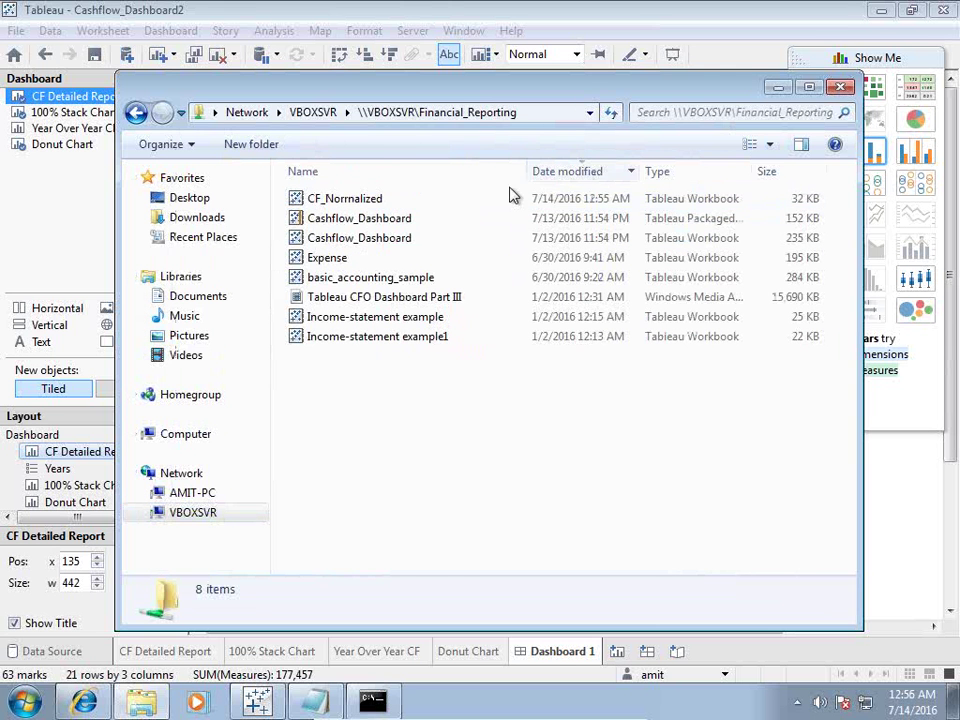
left_click(372, 199)
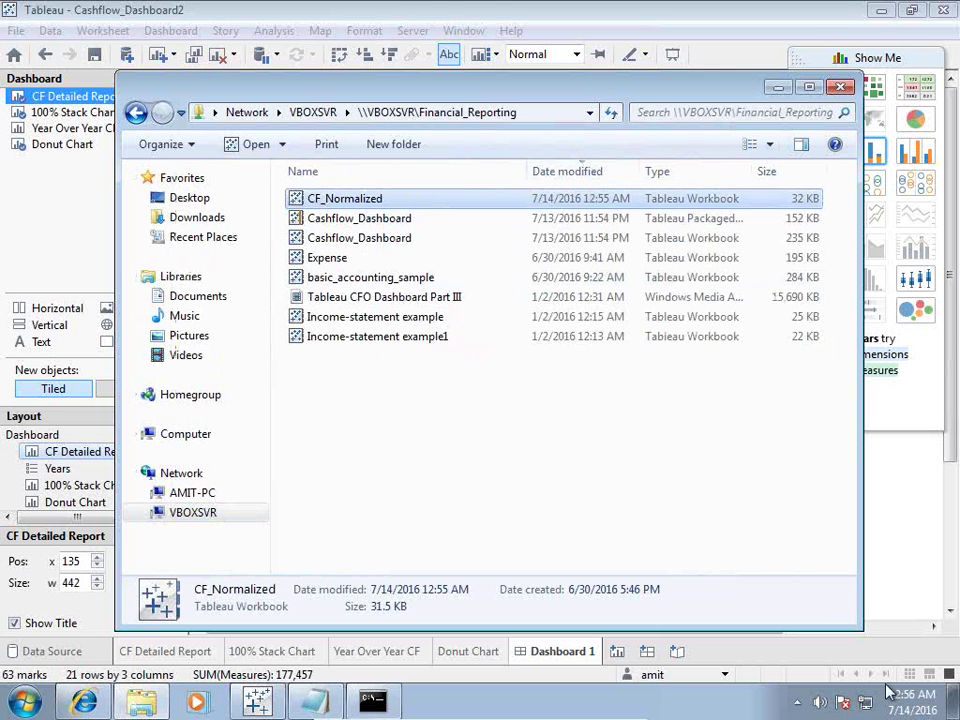
mouse_move(899, 694)
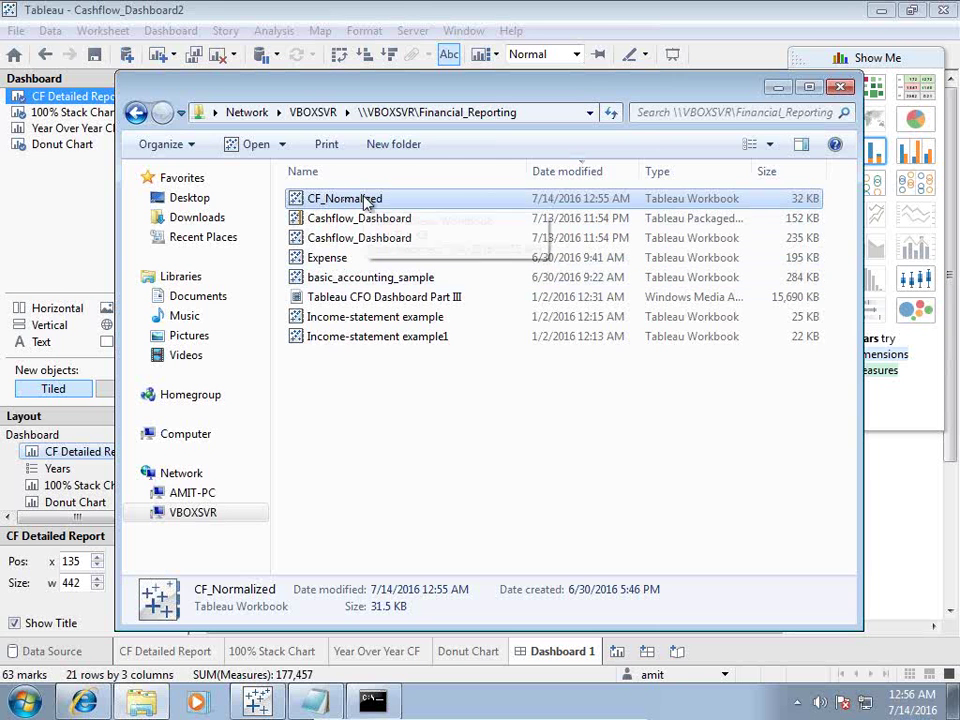
key("Return")
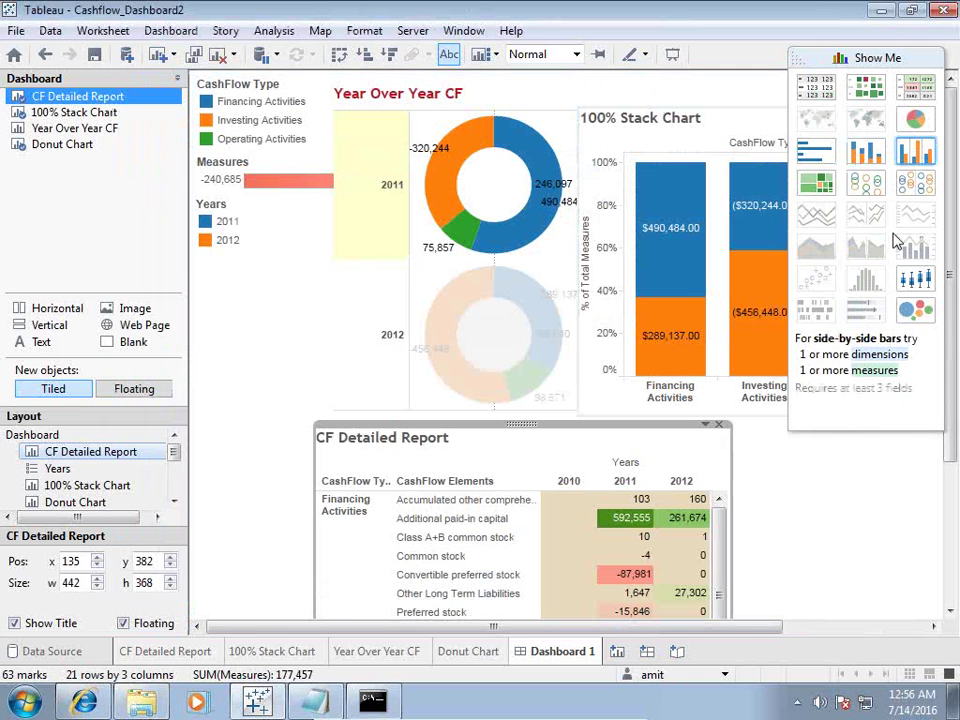
Step: Close the Cashflow_Dashboard2 workbook in Tableau and save its changes
left_click_drag(893, 50, 864, 313)
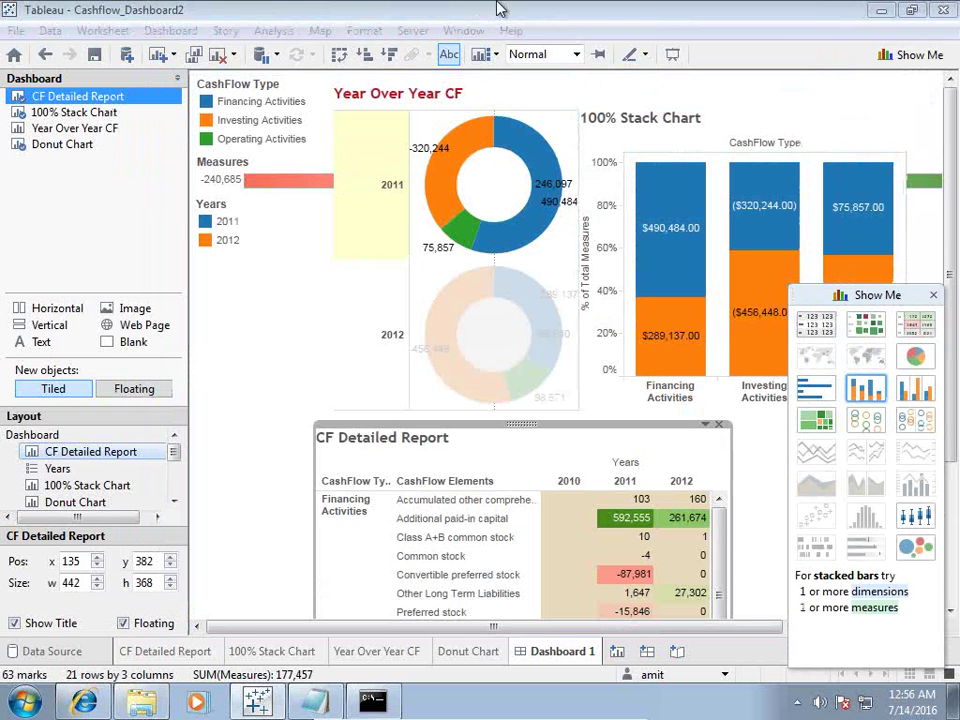
left_click(16, 30)
left_click(22, 96)
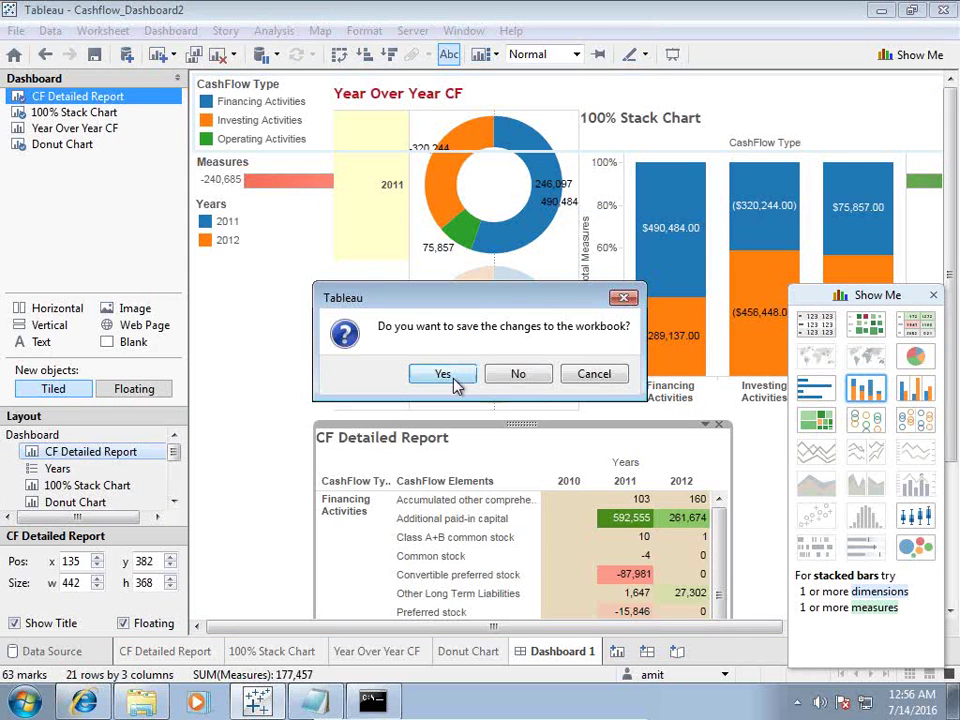
left_click(446, 374)
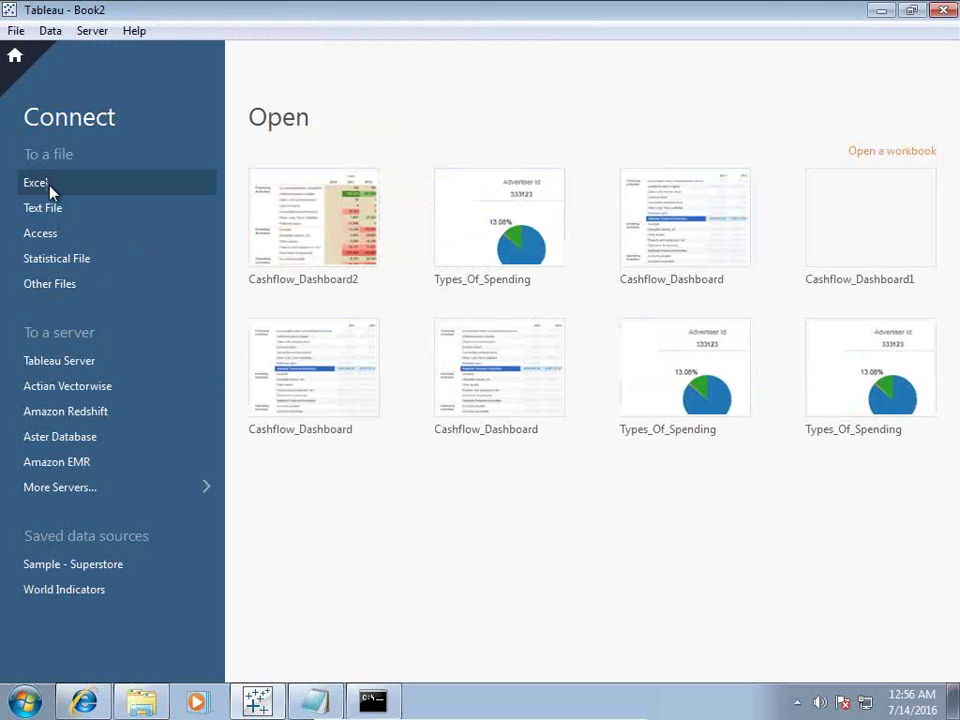
Step: Paste CF_Normalized into Documents > My Tableau Repository > Datasources > Financial Reporting, replacing the existing copy, and close the folder window
left_click(141, 703)
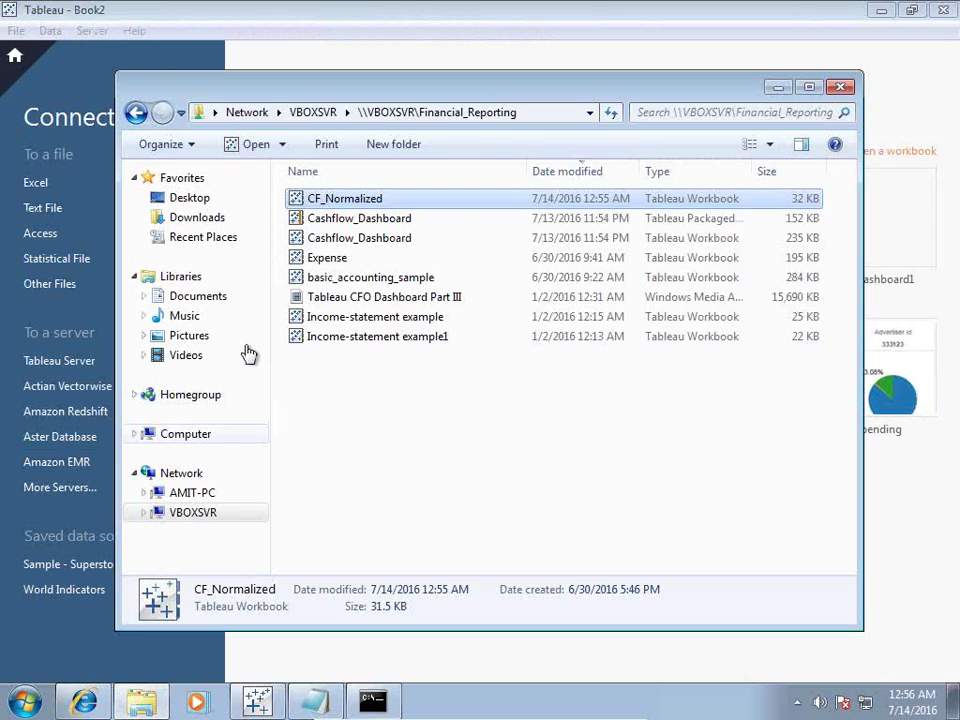
left_click(187, 434)
double_click(367, 229)
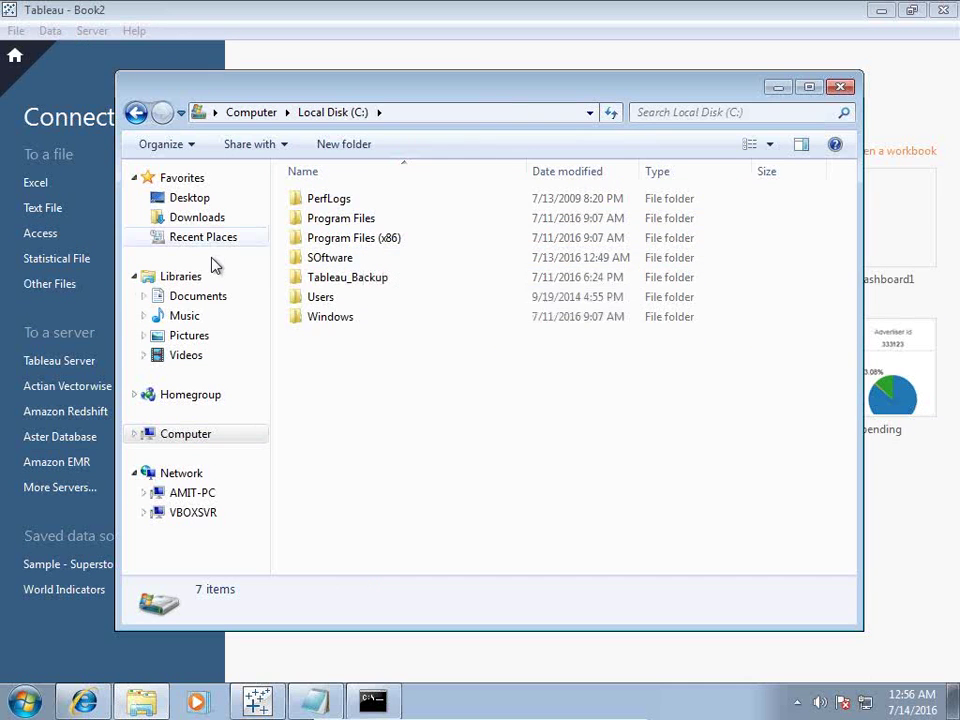
left_click(197, 298)
double_click(354, 252)
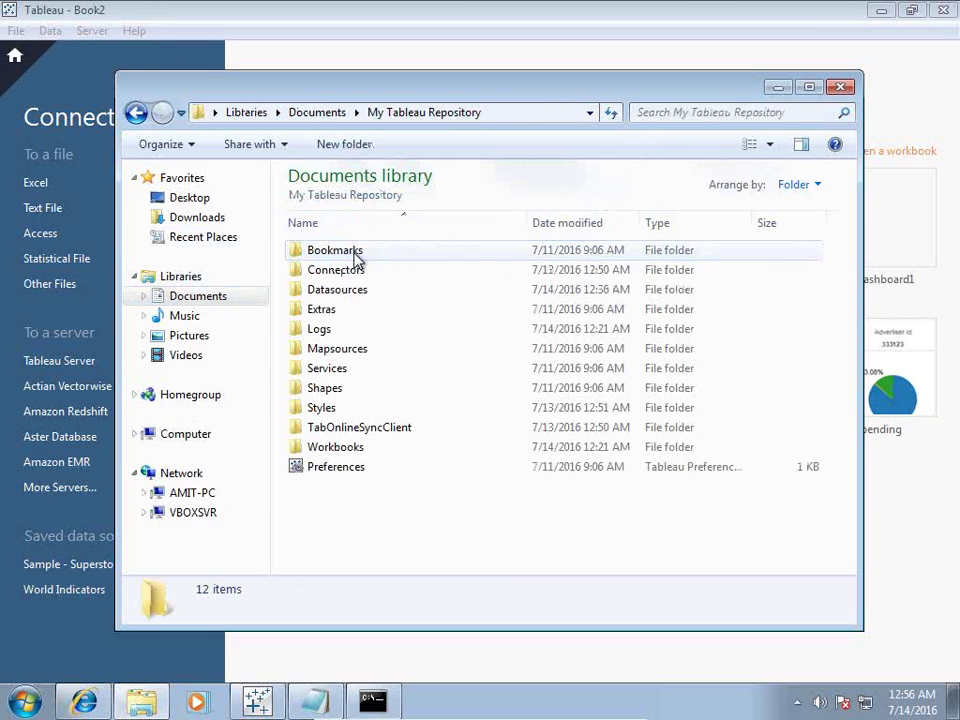
double_click(350, 286)
double_click(349, 286)
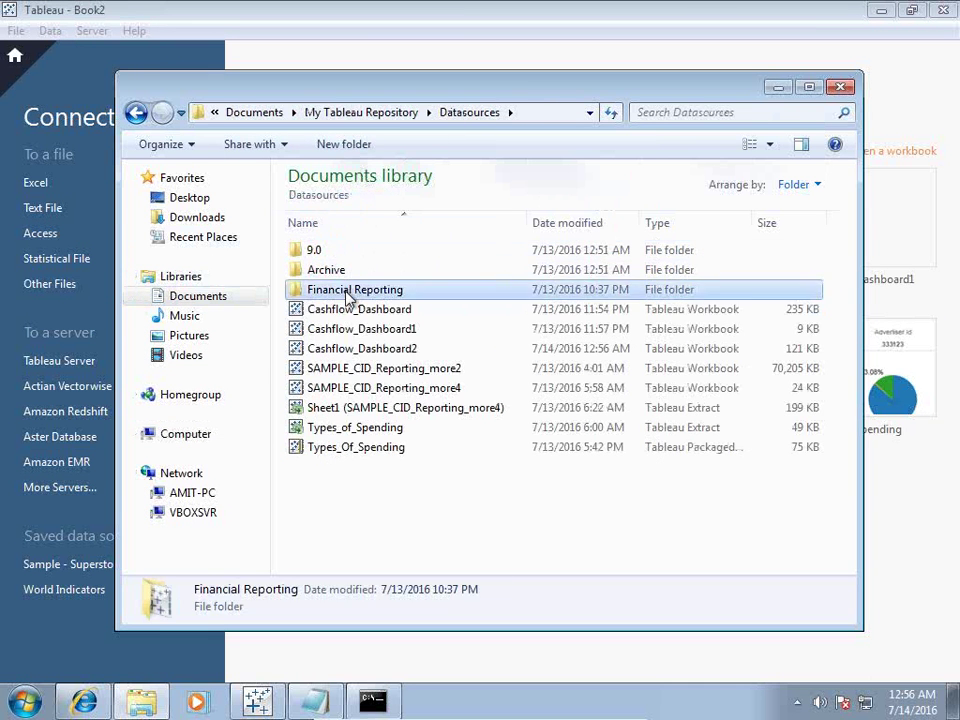
key("ctrl+v")
left_click(437, 290)
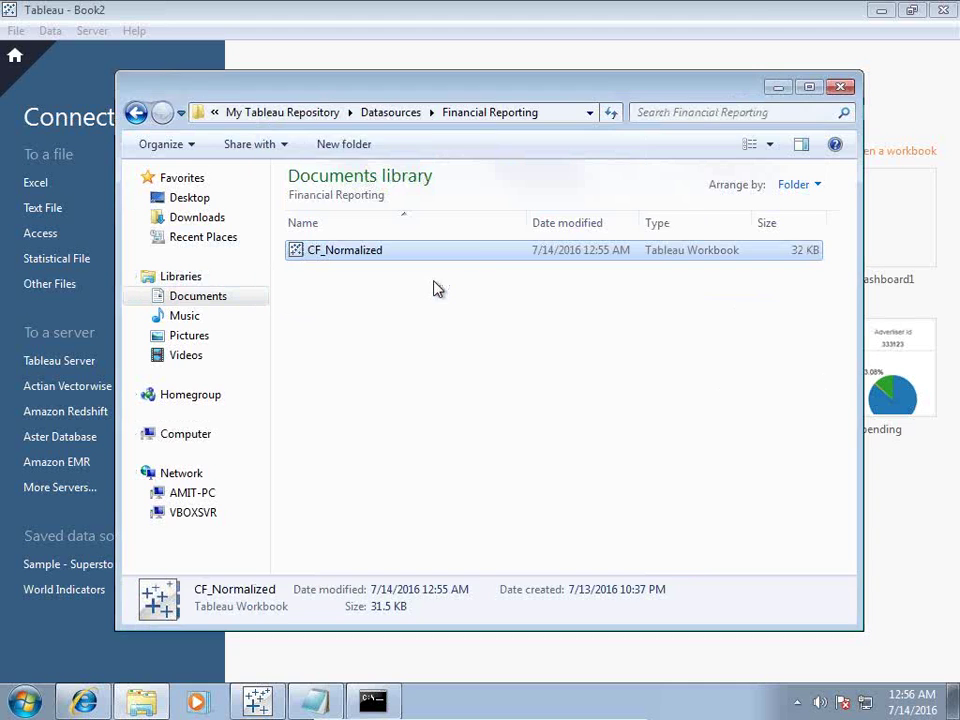
key("alt+F4")
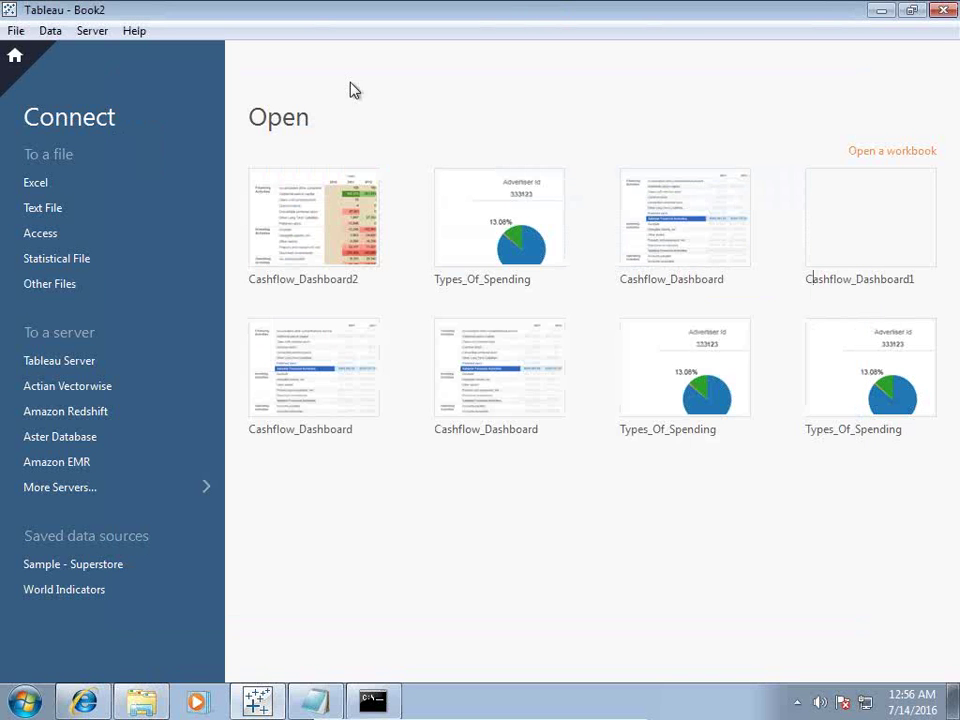
Step: Connect Tableau to the Excel file CF_Normalized and add its Cash Flow Normalized1 sheet to the data source
left_click(56, 184)
left_click(339, 333)
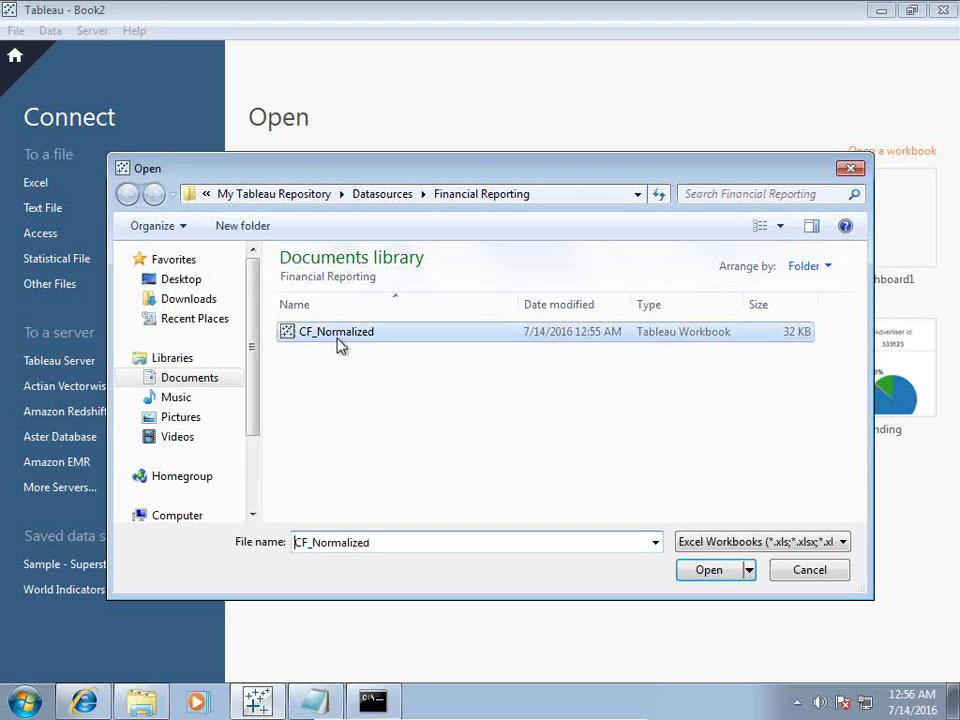
left_click(733, 570)
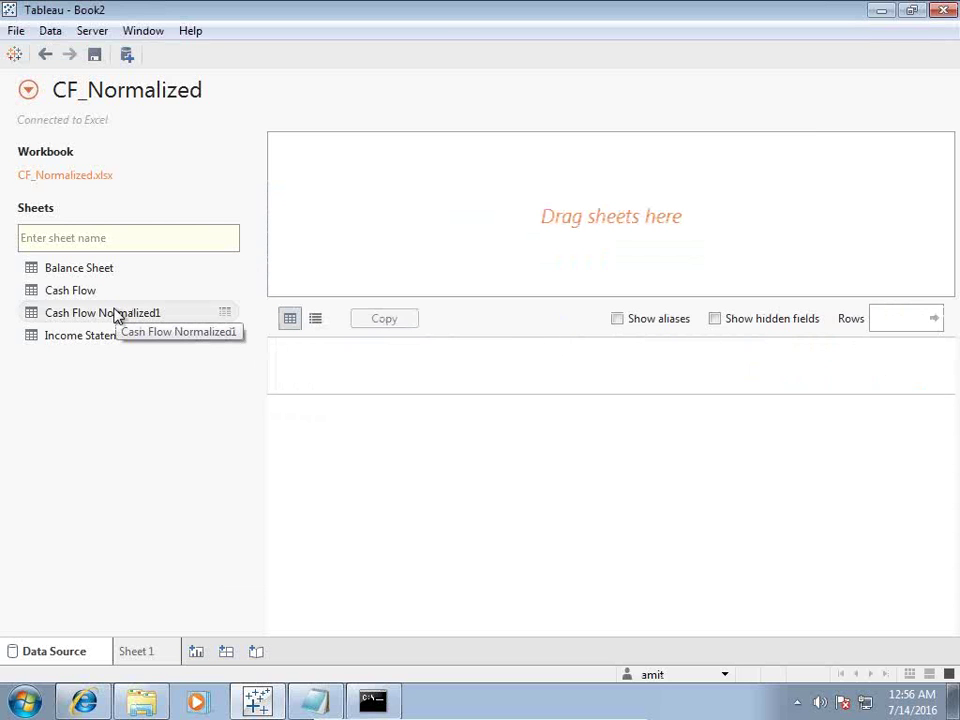
left_click_drag(110, 318, 392, 242)
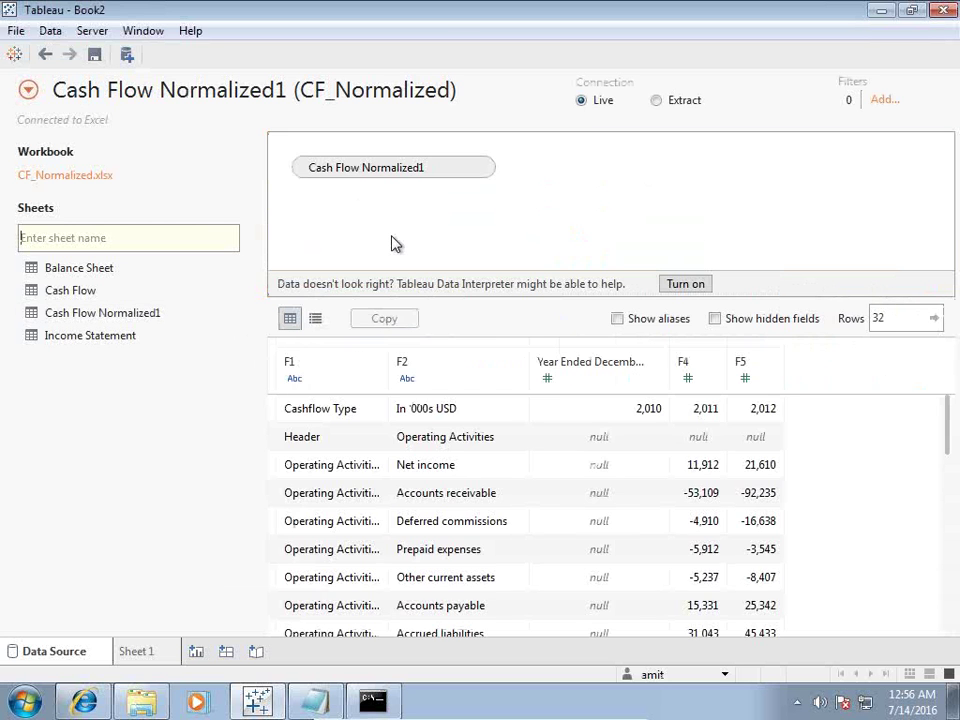
Step: Rename field F1 of the data source to "Cashflow Type"
left_click(375, 363)
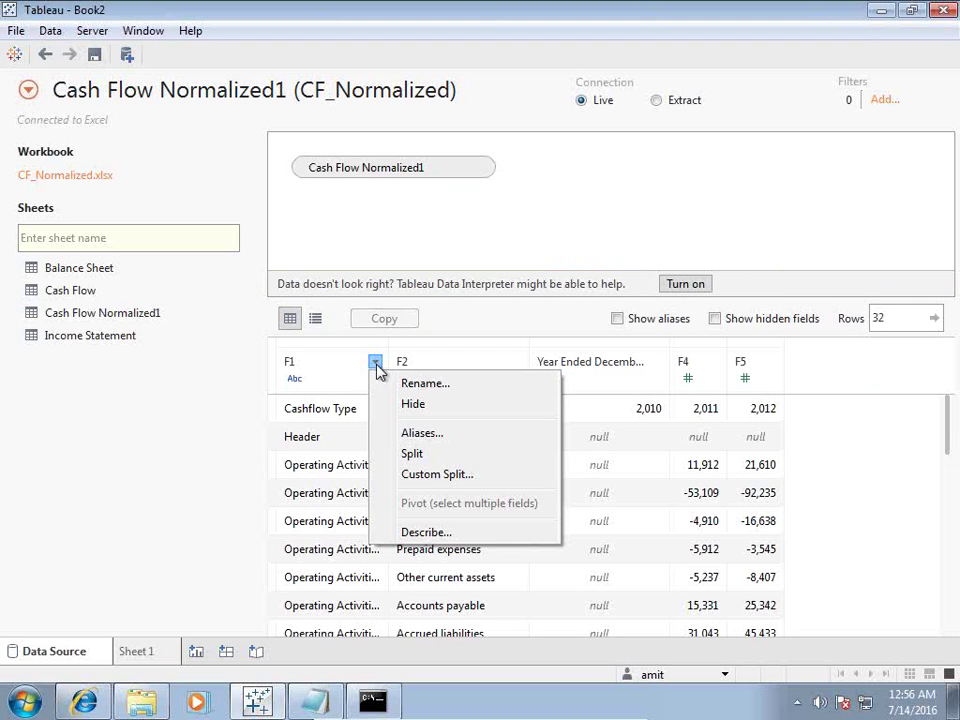
left_click(425, 385)
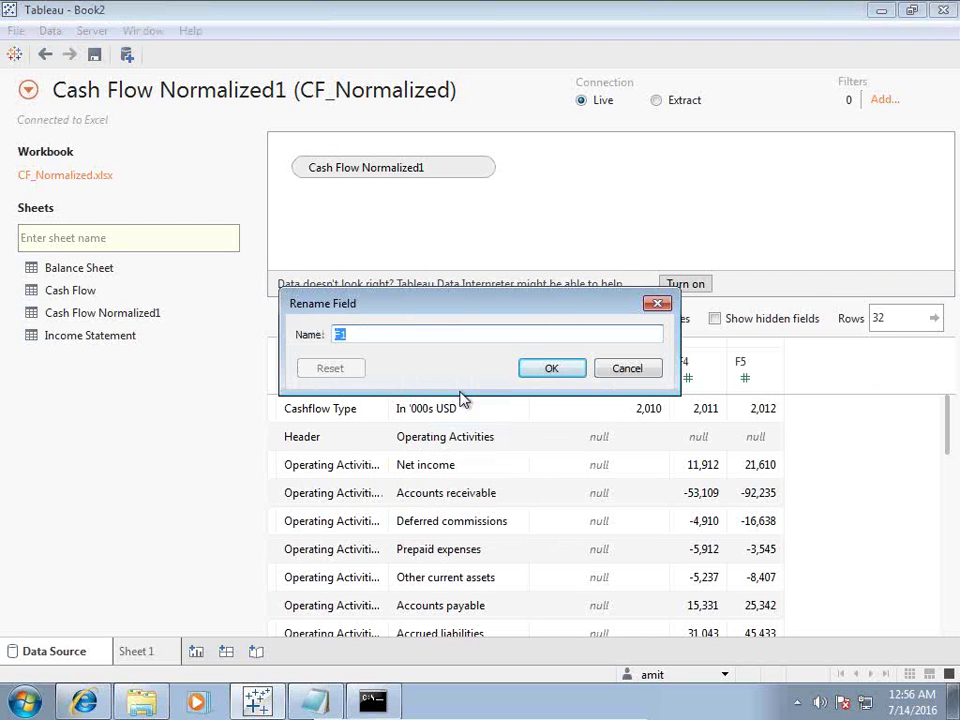
type("Cashflow Type")
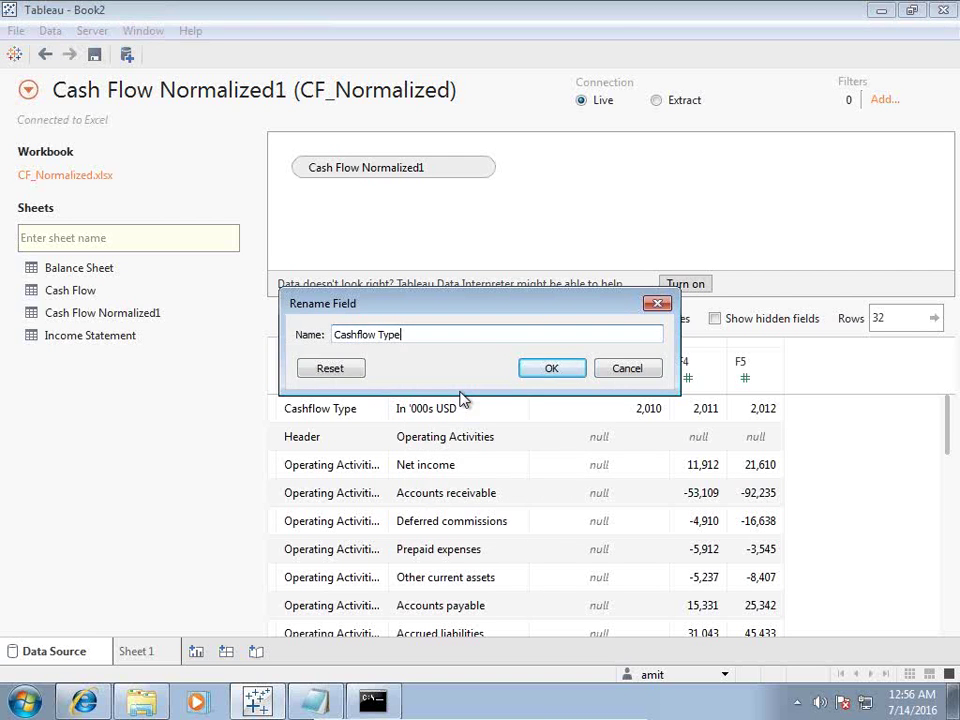
key("Return")
Step: Rename field F2 of the data source to "Financial Elements"
left_click(536, 363)
left_click(566, 384)
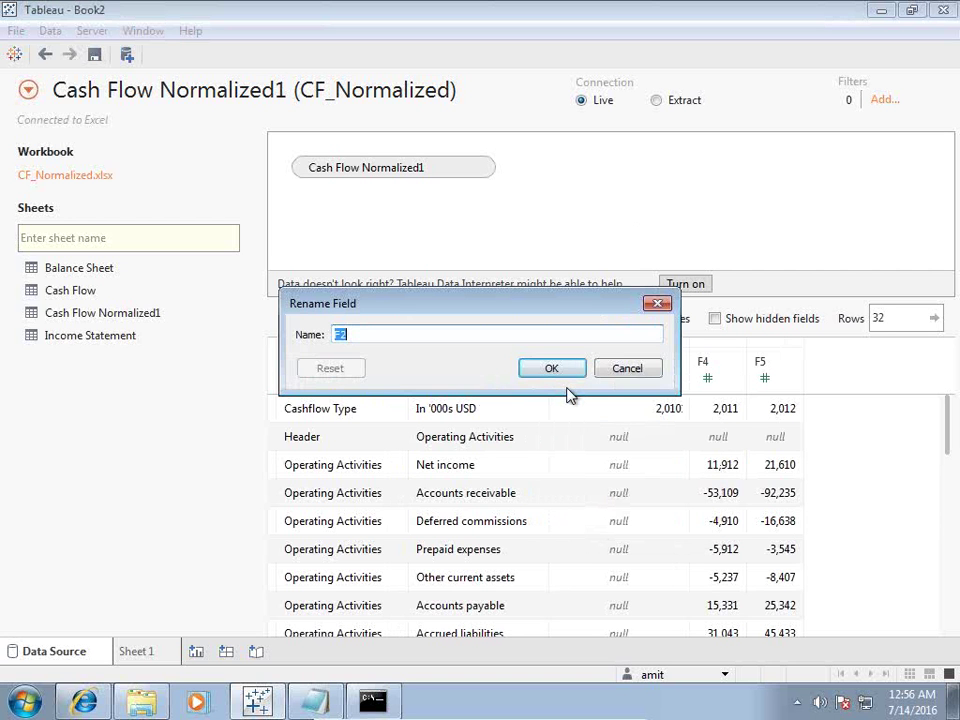
type("El")
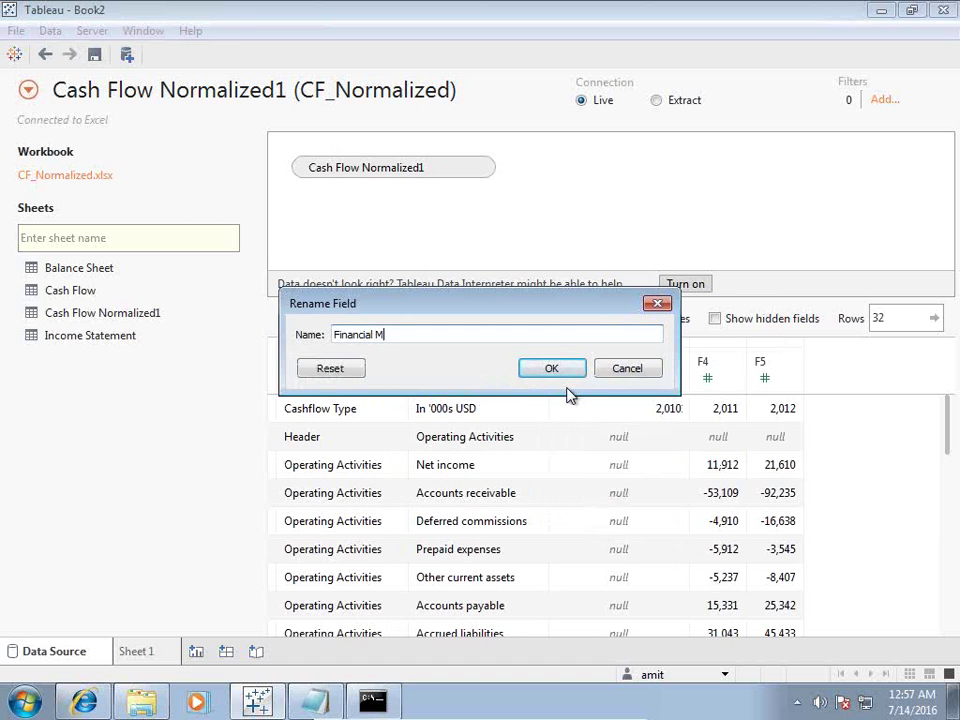
key("Return")
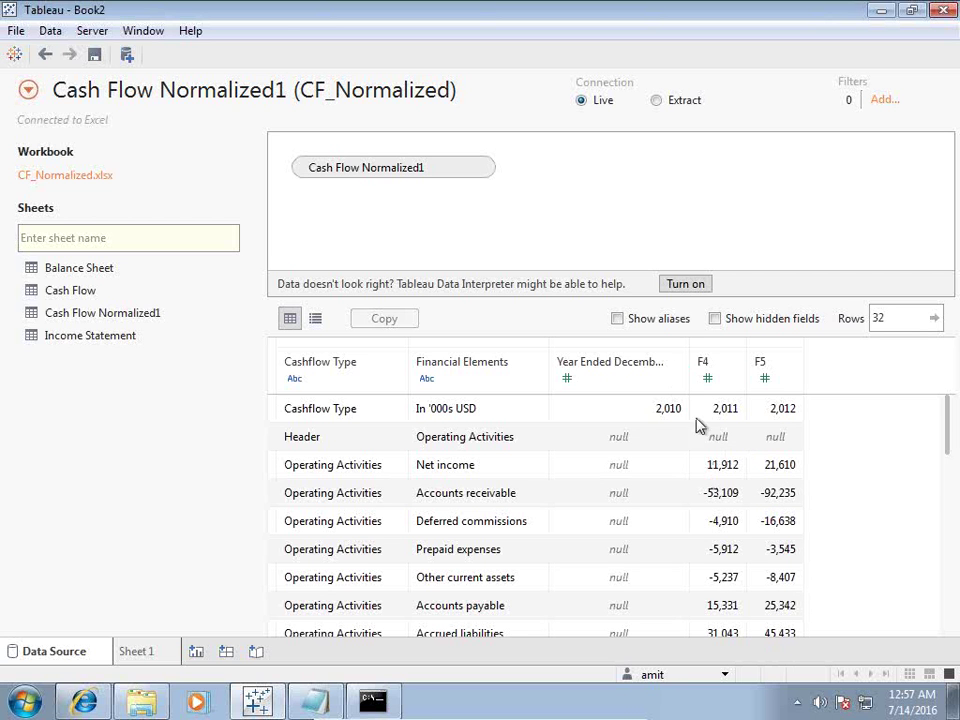
left_click(663, 378)
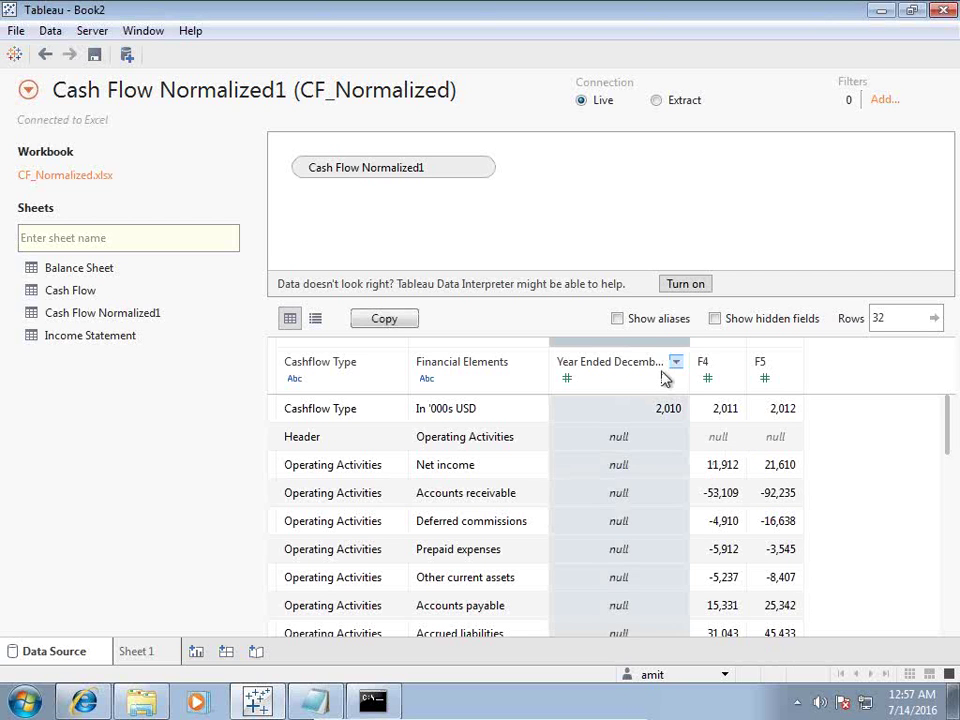
left_click(728, 356, "ctrl")
left_click(787, 361, "ctrl")
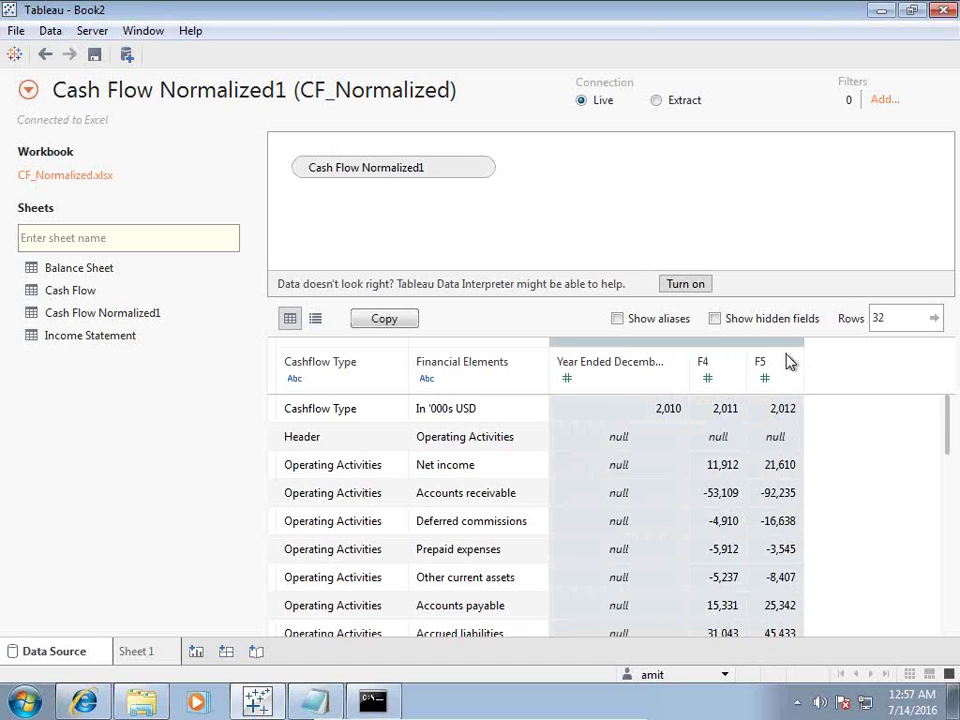
left_click(677, 363)
left_click(675, 364)
left_click(675, 364)
left_click(832, 444)
Step: Rename the first numeric field, the one starting with "Year Ended", to "2010"
left_click(677, 363)
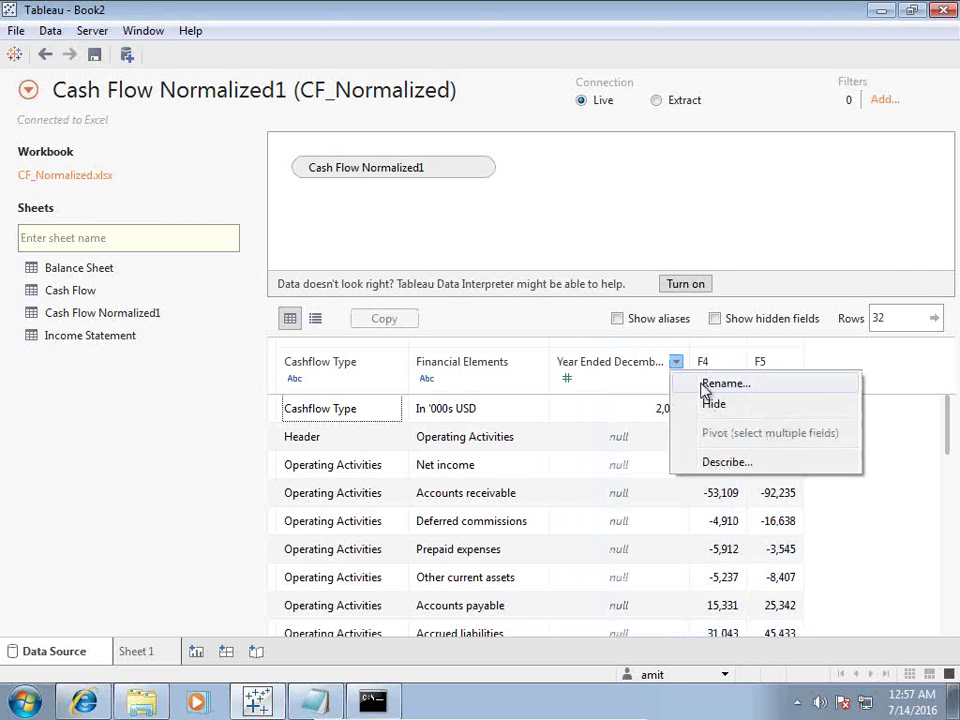
left_click(722, 384)
type("201")
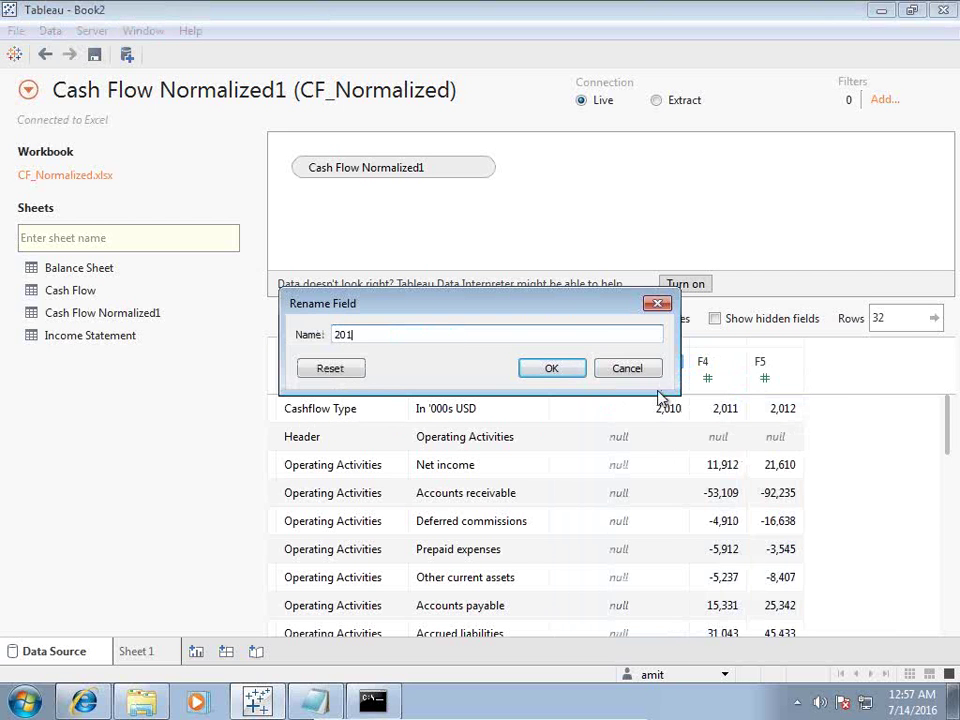
key("Return")
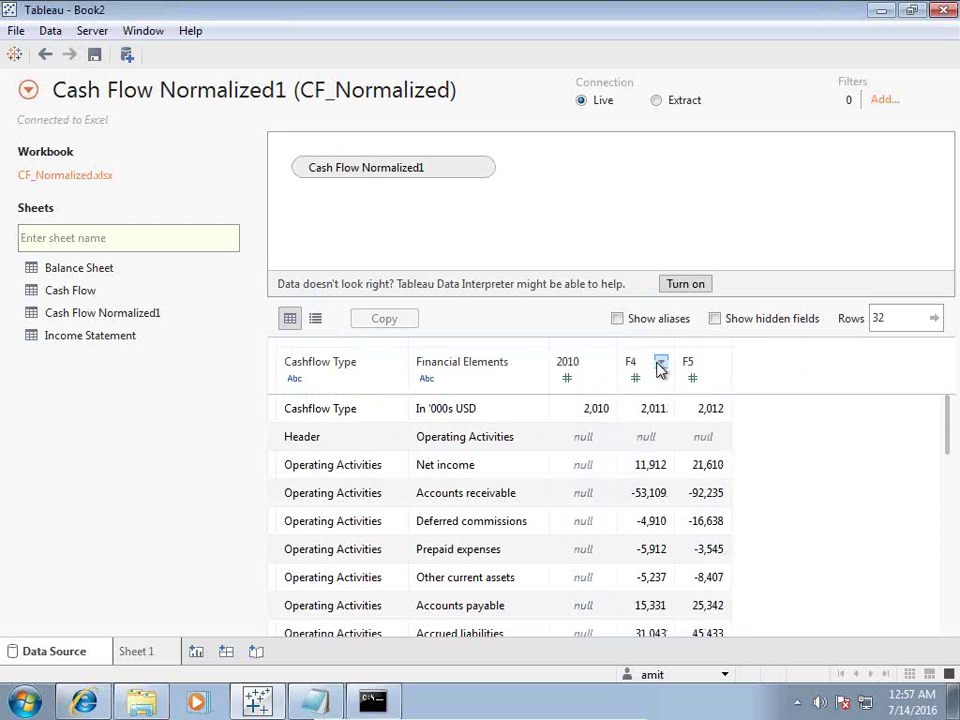
Step: Rename field F4 of the data source to "2011"
left_click(661, 363)
left_click(711, 383)
type("2011")
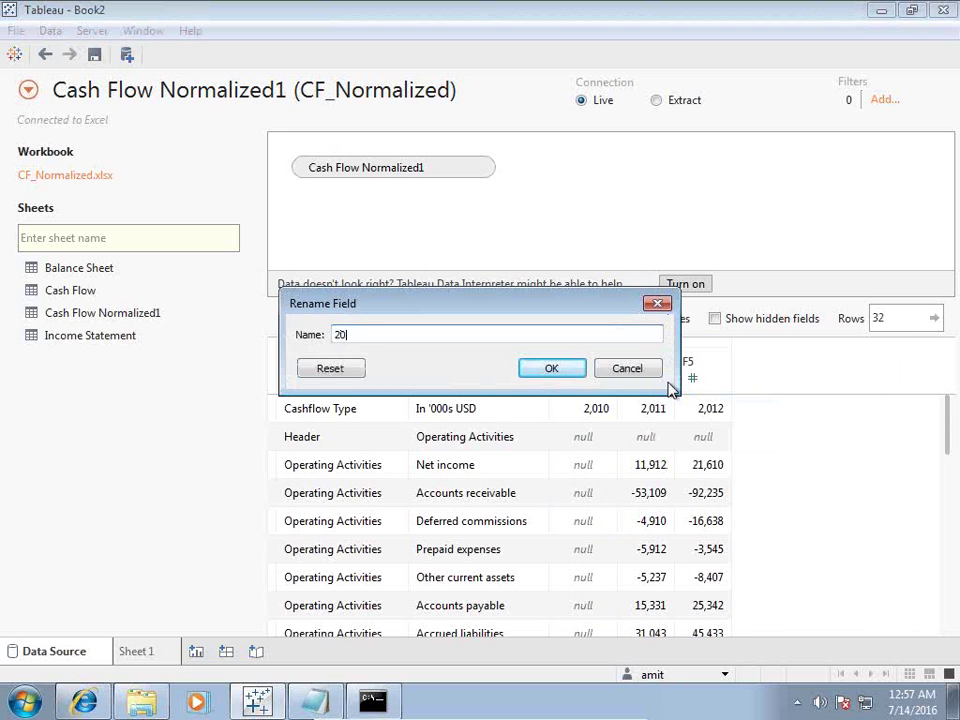
key("Return")
Step: Rename field F5 of the data source to "2012"
left_click(730, 363)
left_click(763, 384)
type("201")
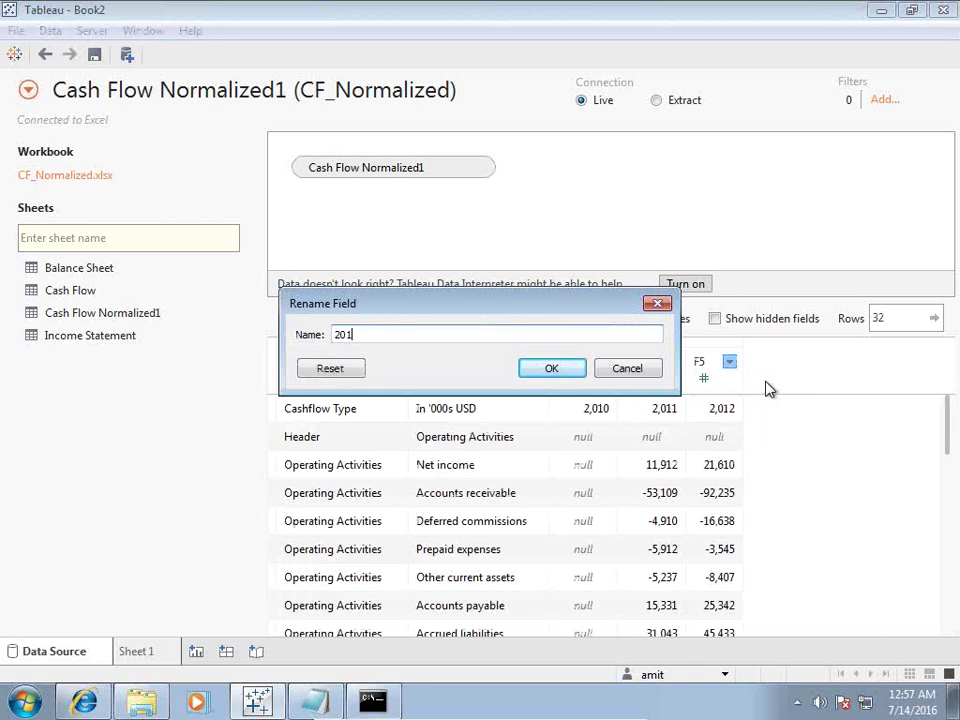
type("1")
key("Return")
left_click(551, 376)
left_click(546, 331)
key("BackSpace")
type("2")
key("Return")
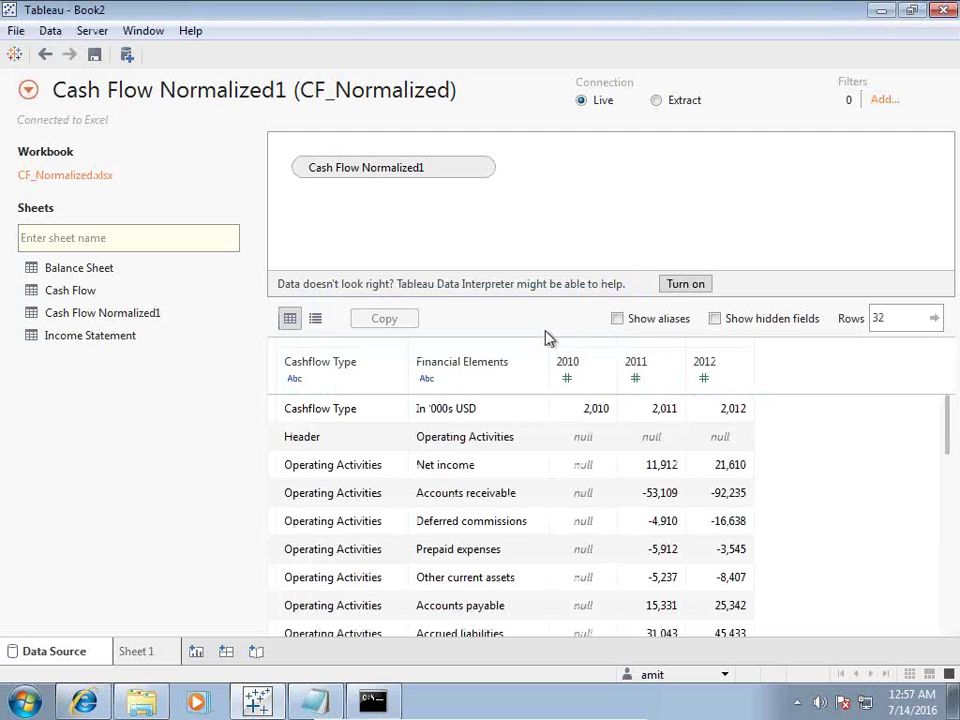
Step: Pivot the three year fields 2010, 2011 and 2012 together
left_click_drag(586, 354, 688, 356)
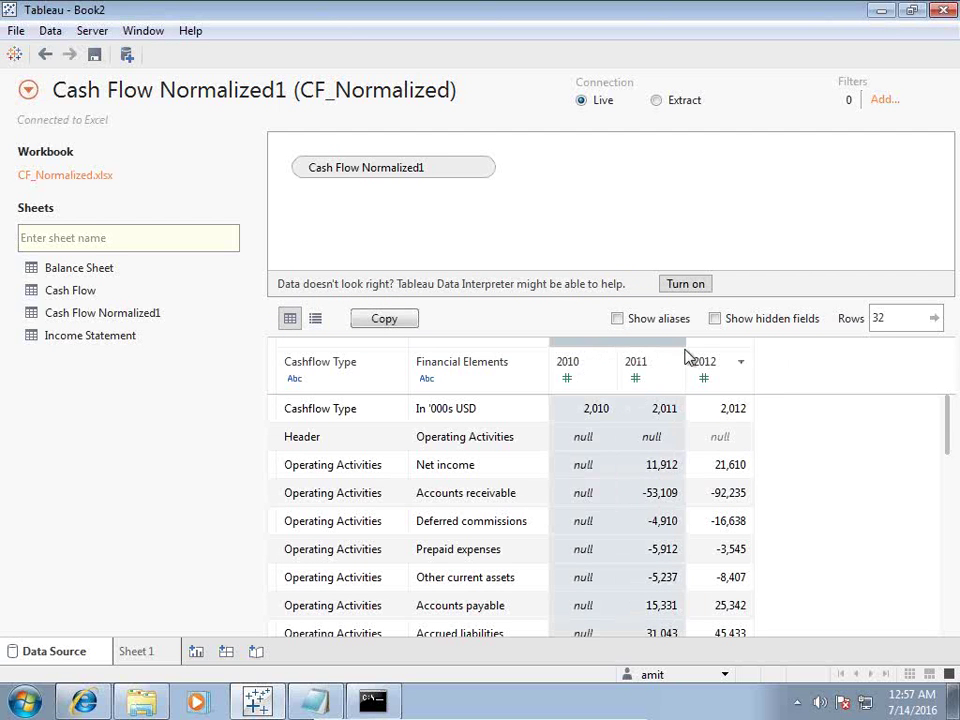
left_click(740, 361, "shift")
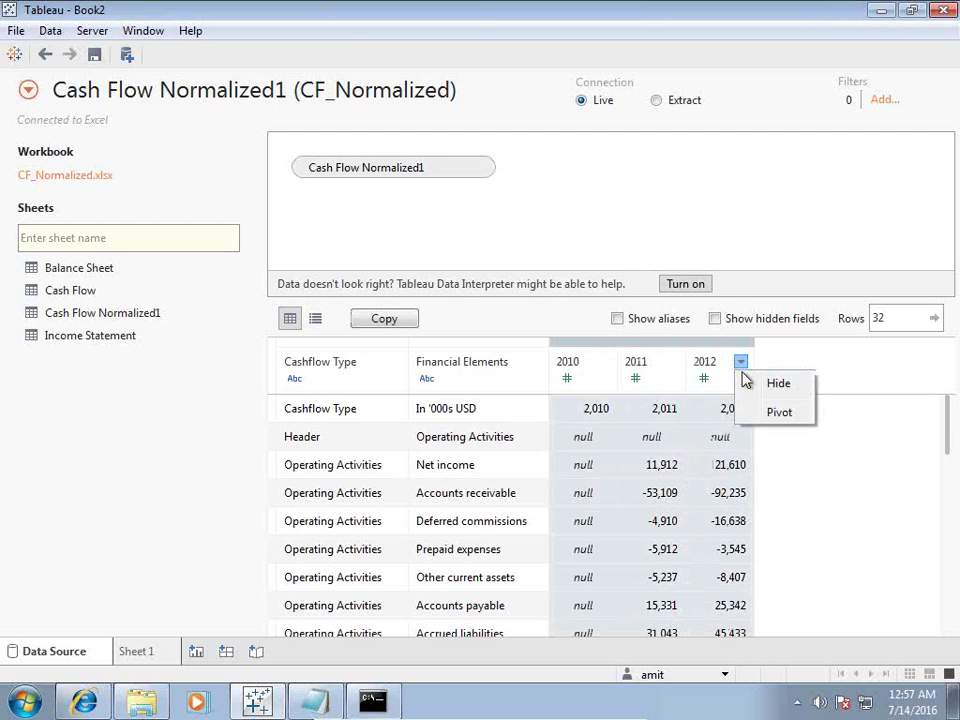
left_click(775, 412)
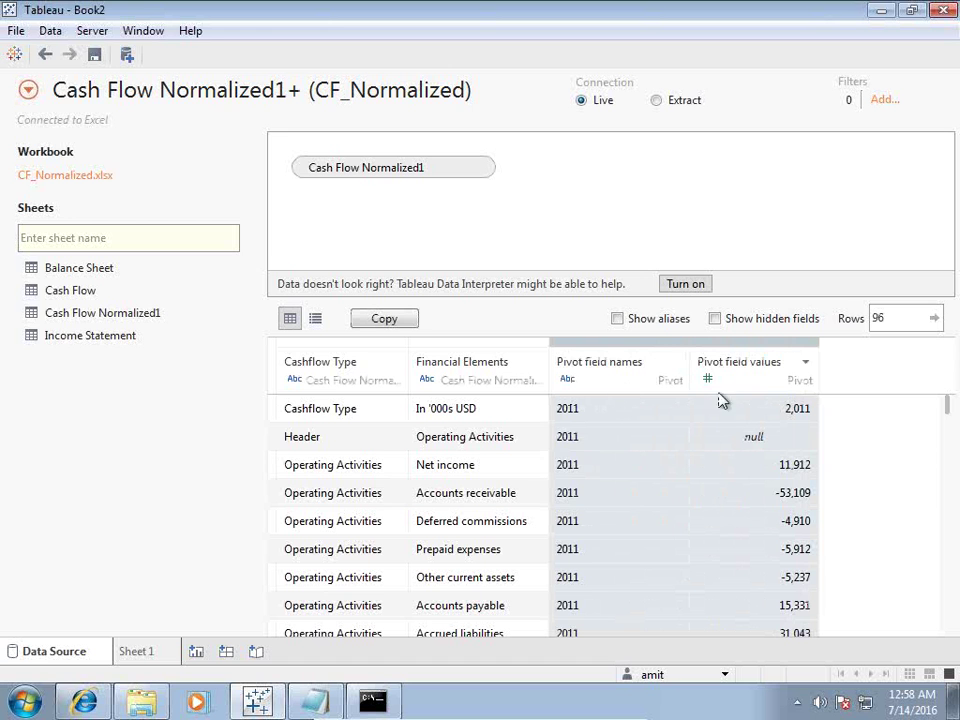
Step: Add a data source filter on Cashflow Type that keeps only Financing Activities, Investing Activities and Operating Activities
left_click(378, 352)
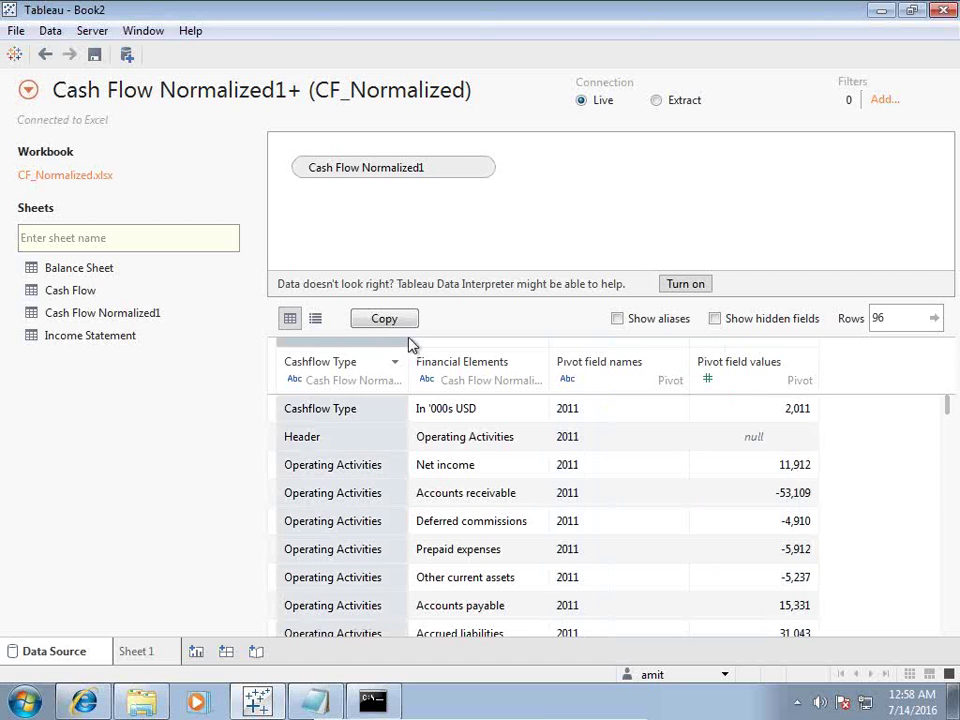
left_click(885, 100)
left_click(303, 448)
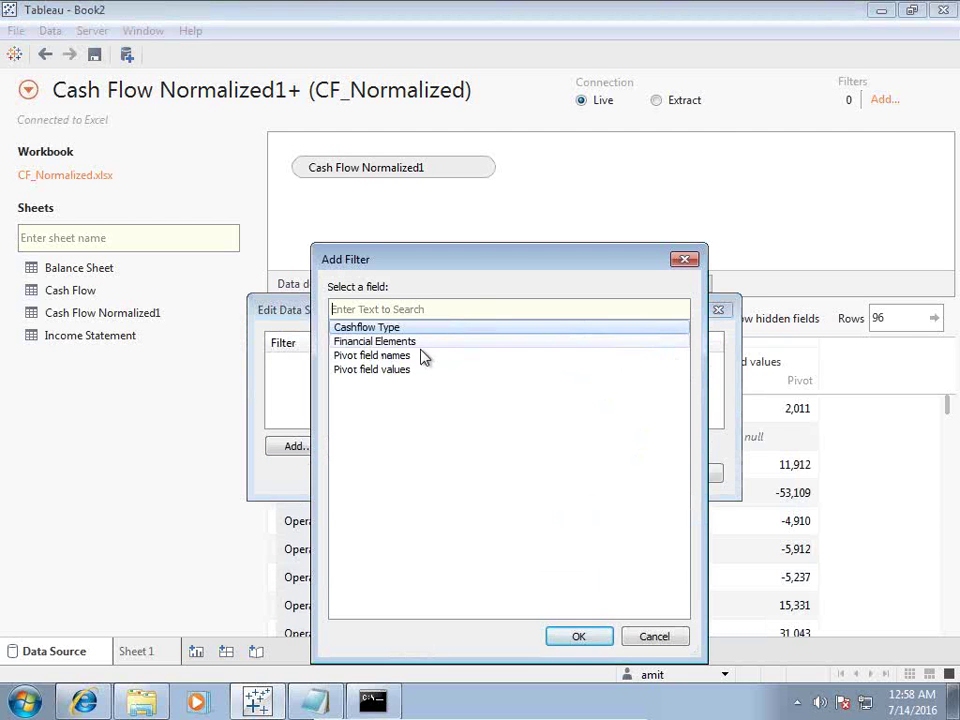
left_click_drag(470, 271, 650, 272)
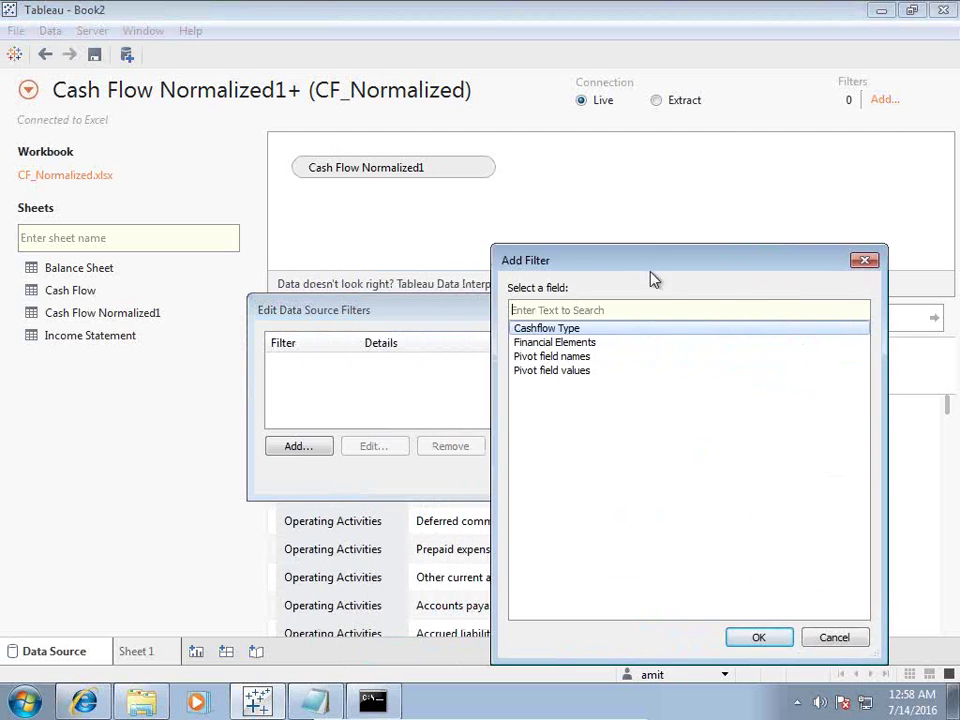
double_click(580, 329)
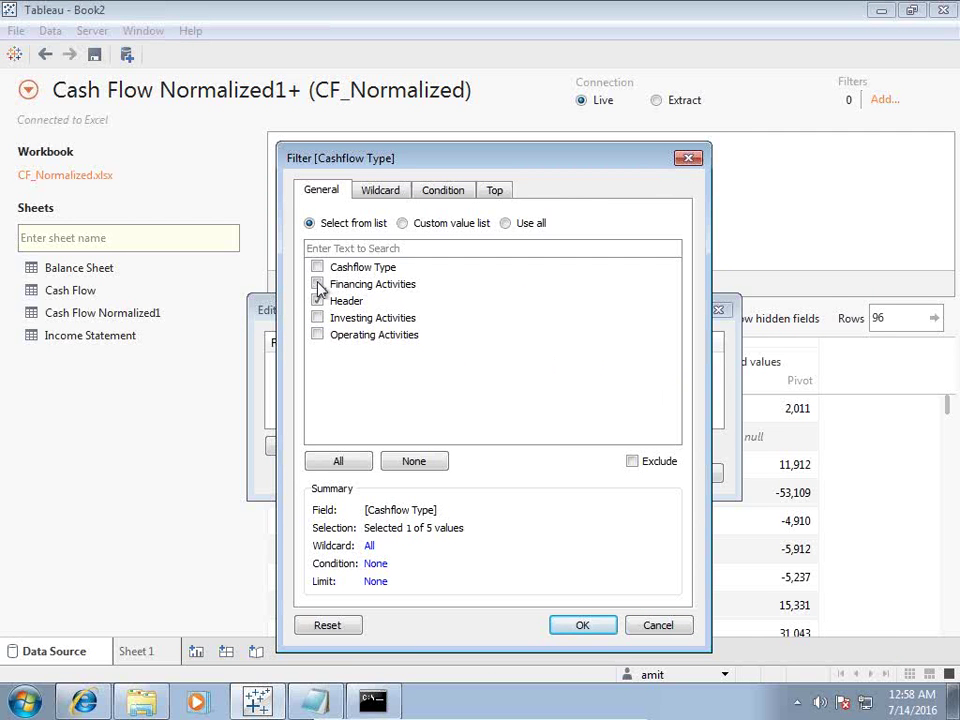
left_click(317, 335)
left_click(582, 625)
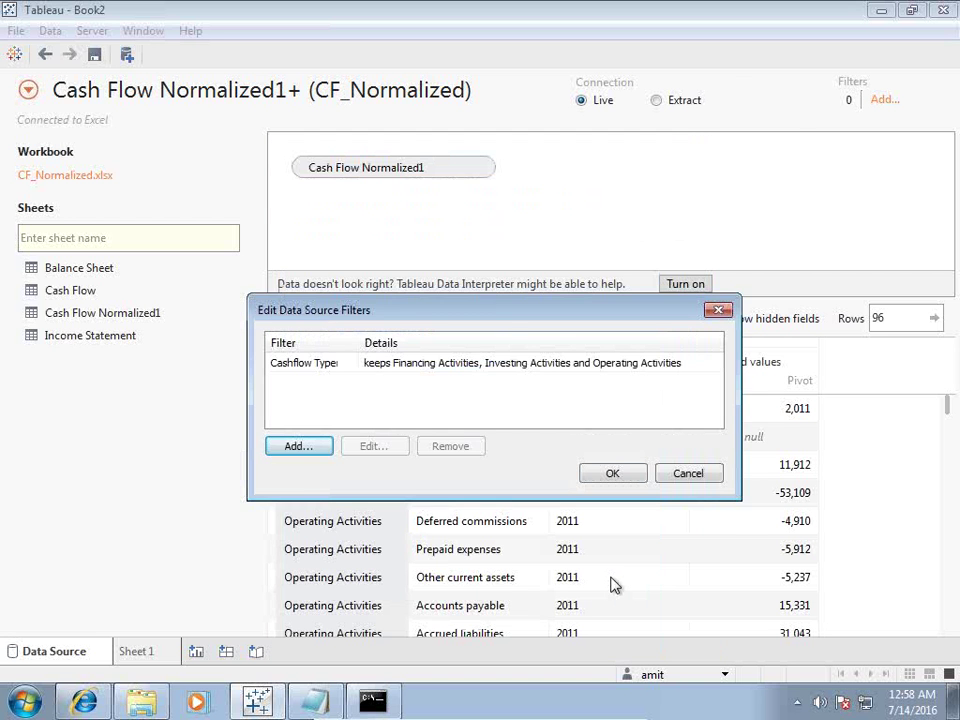
left_click(611, 475)
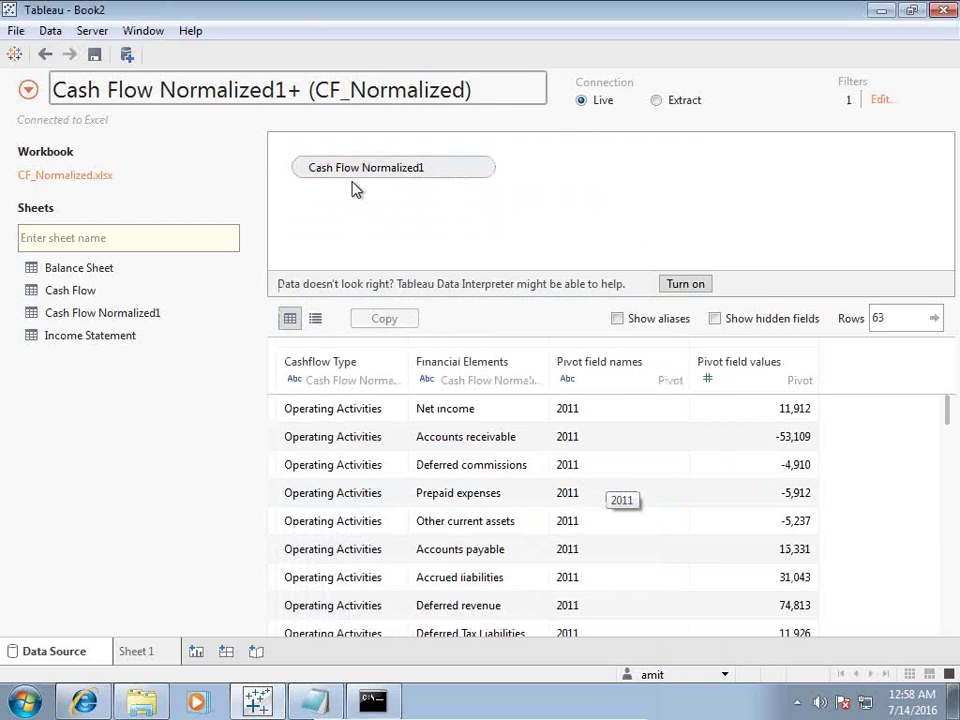
Step: Save the workbook as Cashflow_Dashboard3 in the Datasources folder
left_click(94, 54)
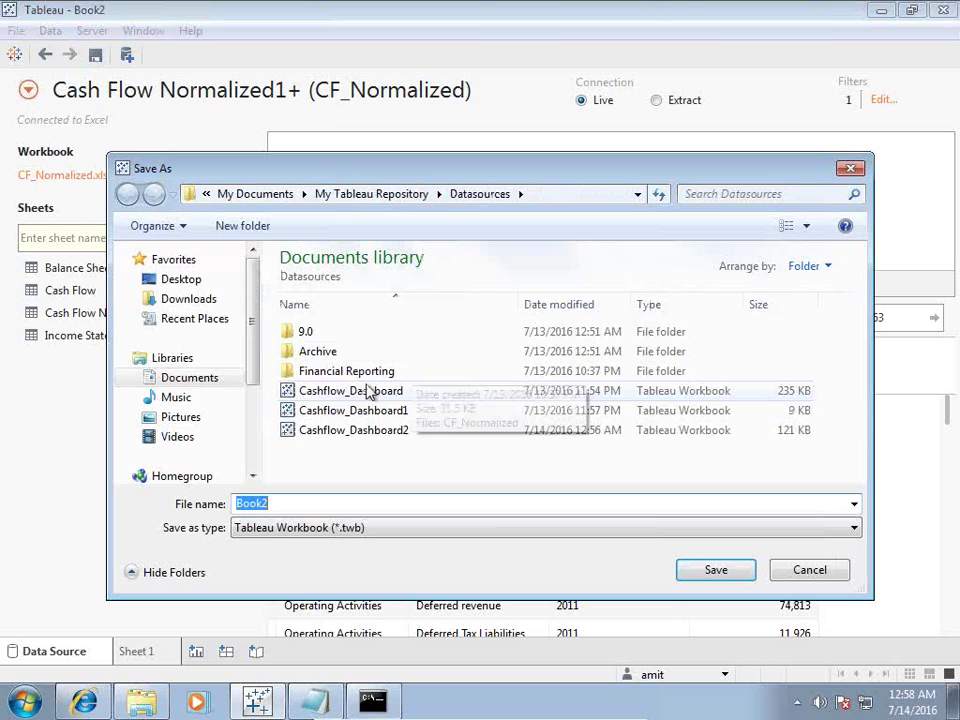
left_click(358, 433)
left_click(363, 508)
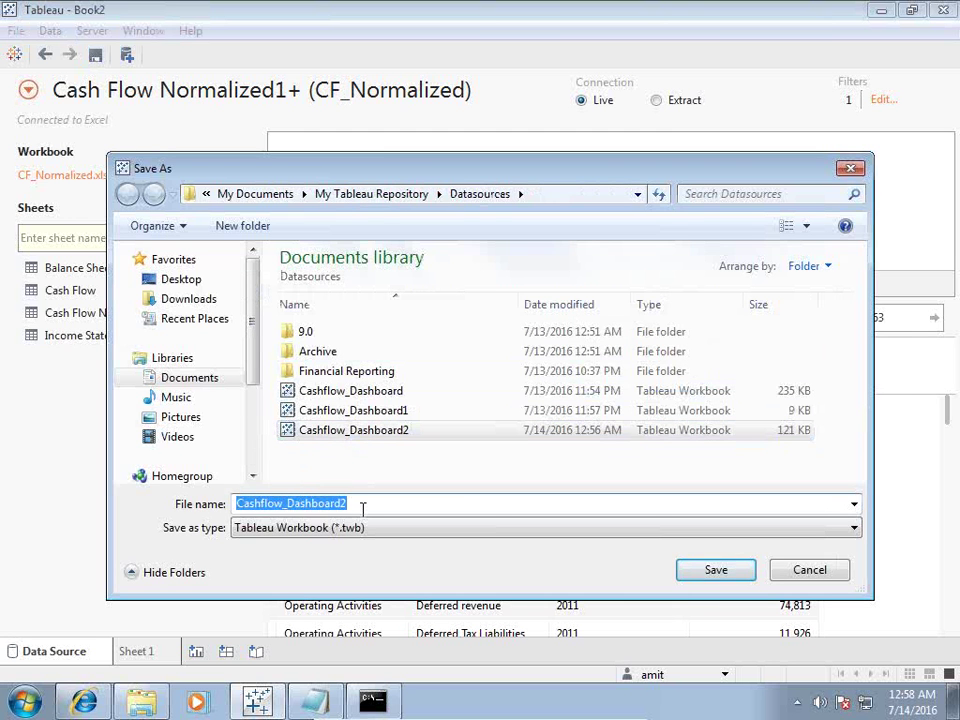
left_click(363, 508)
key("BackSpace")
type("3")
key("Return")
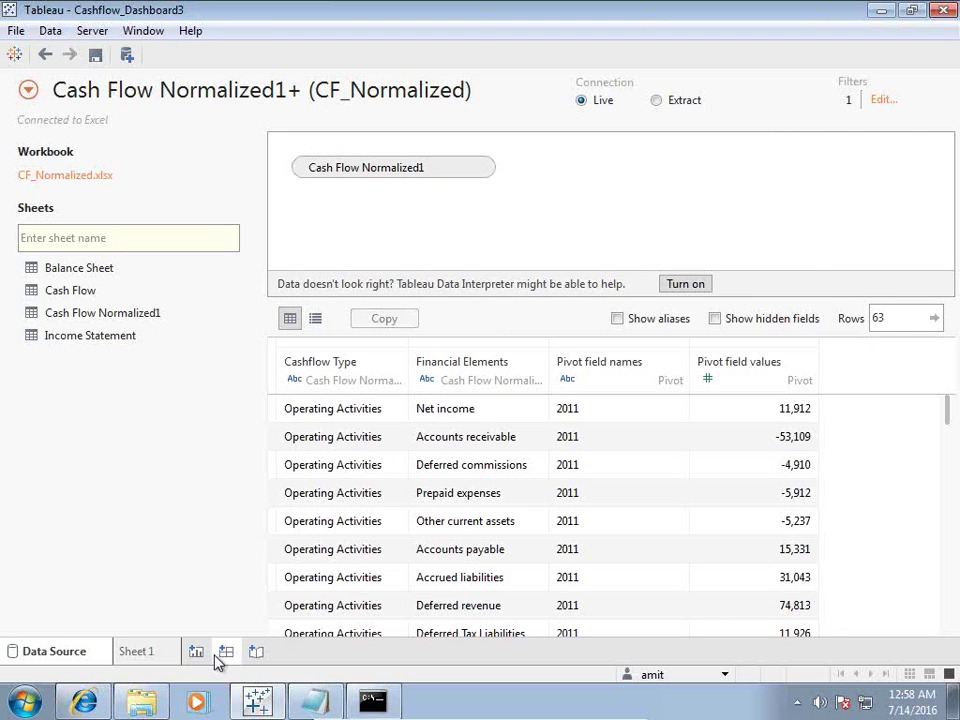
Step: Rename worksheet Sheet 1 to "CF Detailed Report"
left_click(140, 653)
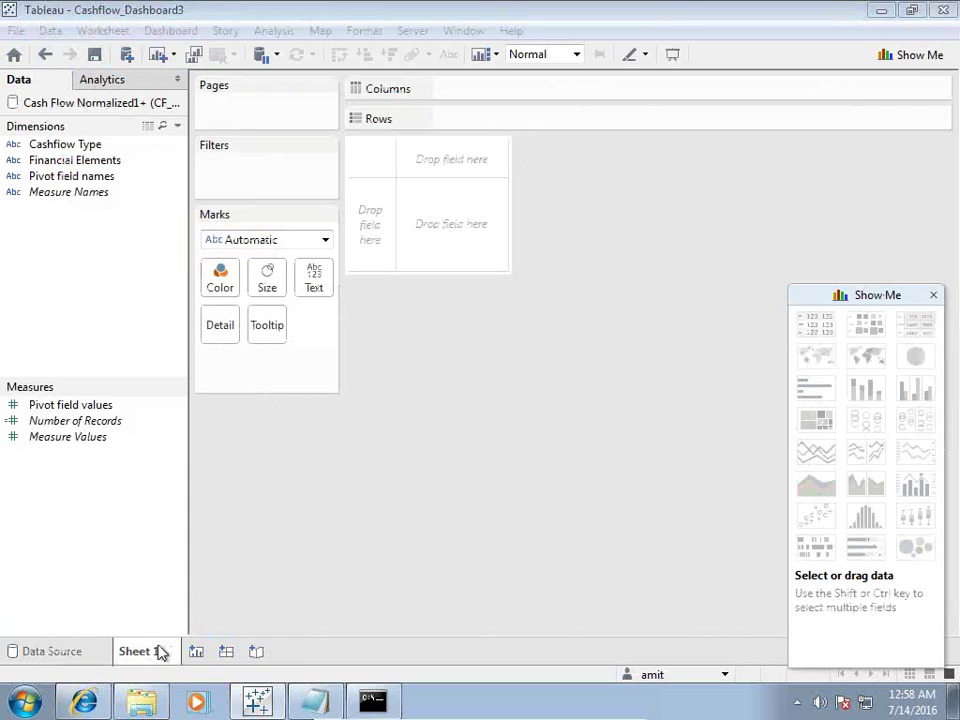
double_click(158, 651)
type("CF")
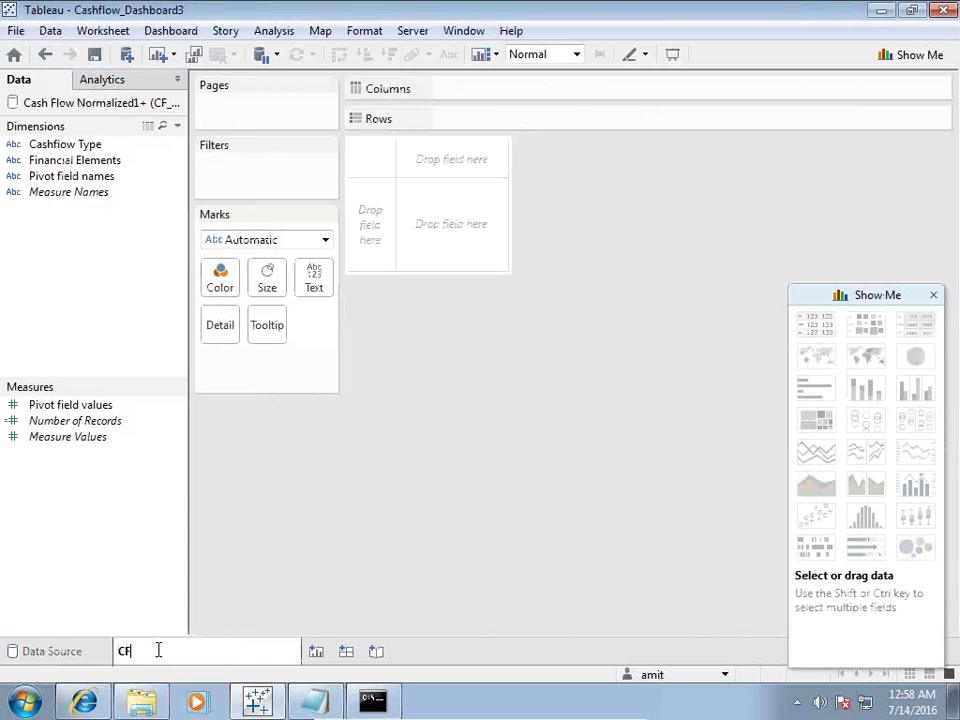
type(" Detailed Rep")
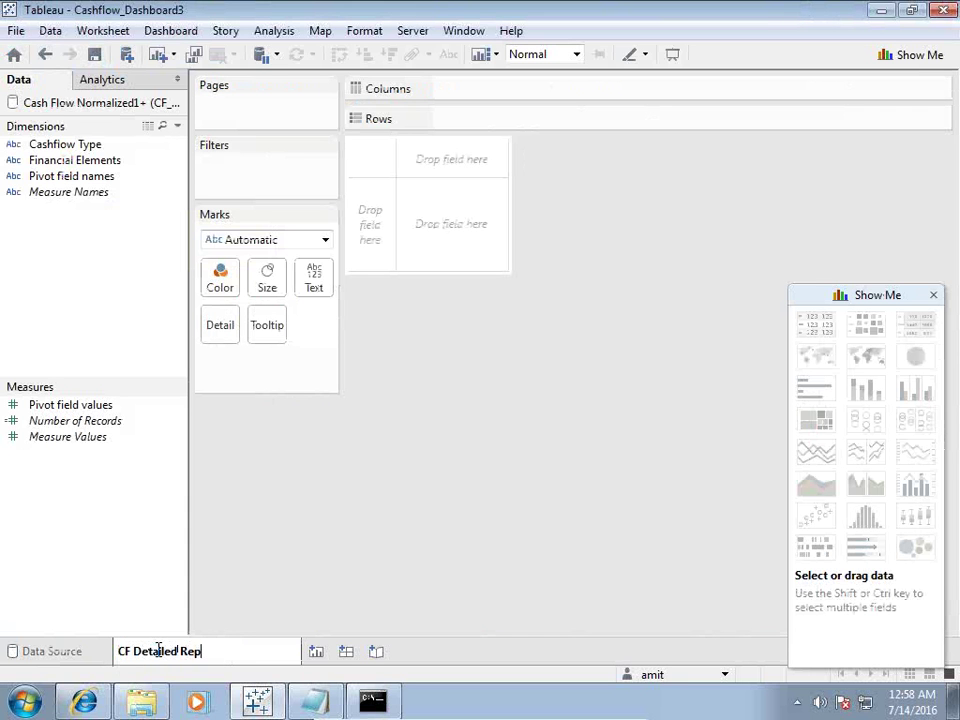
type("ort")
key("Return")
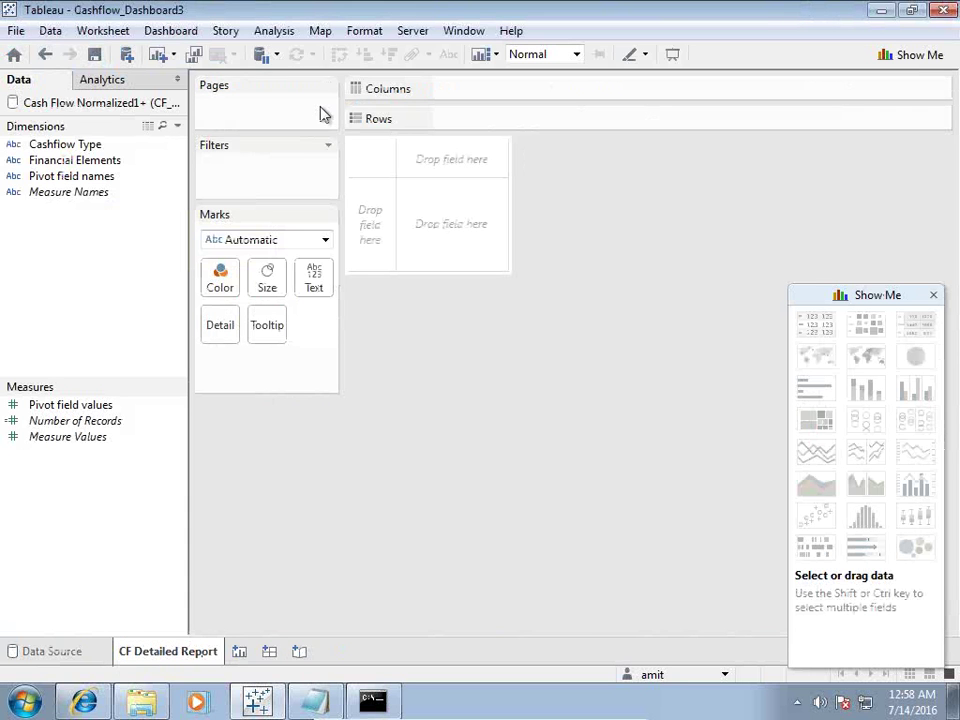
Step: Place the Cashflow Type and Financial Elements dimensions on Rows in the CF Detailed Report worksheet
left_click_drag(110, 147, 437, 118)
left_click_drag(124, 167, 590, 118)
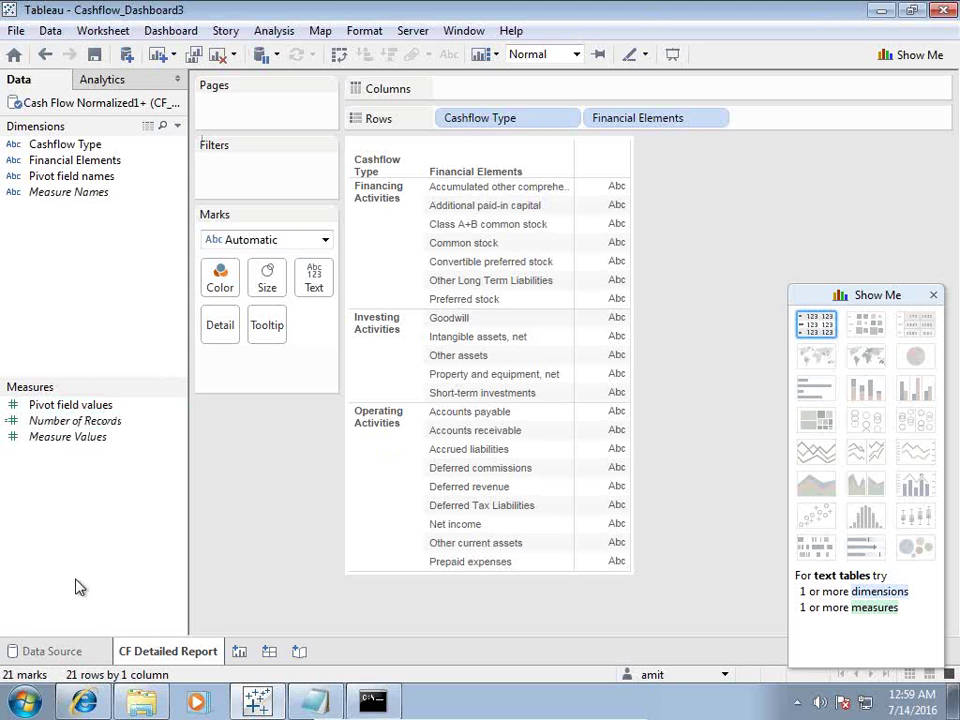
Step: Go back to the data source and rename the Pivot field values field to "Measures"
left_click(58, 654)
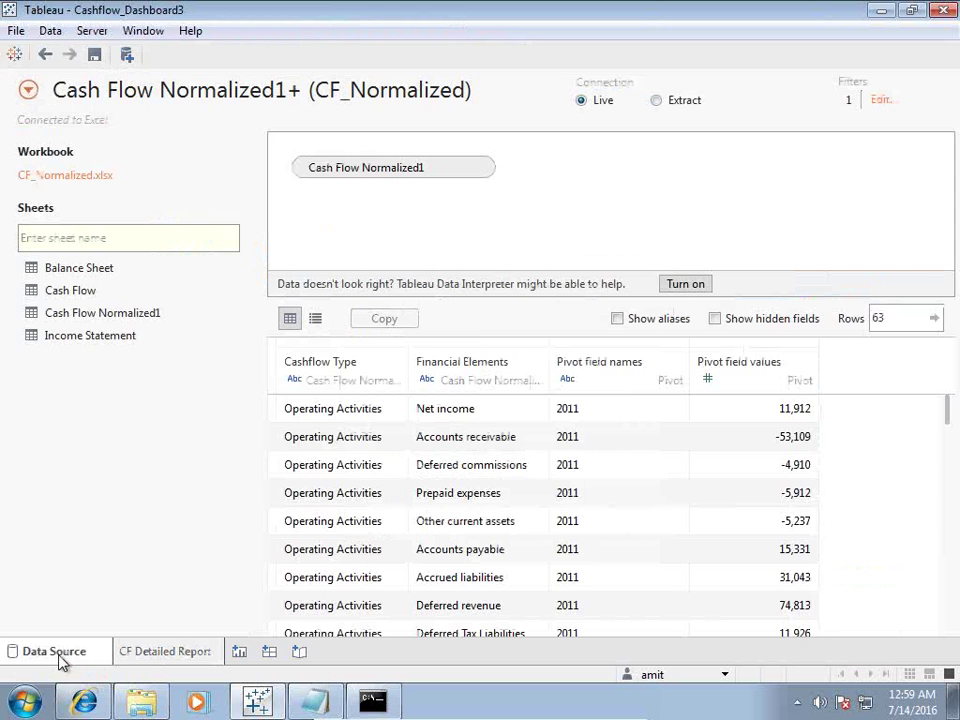
left_click(805, 366)
left_click(836, 385)
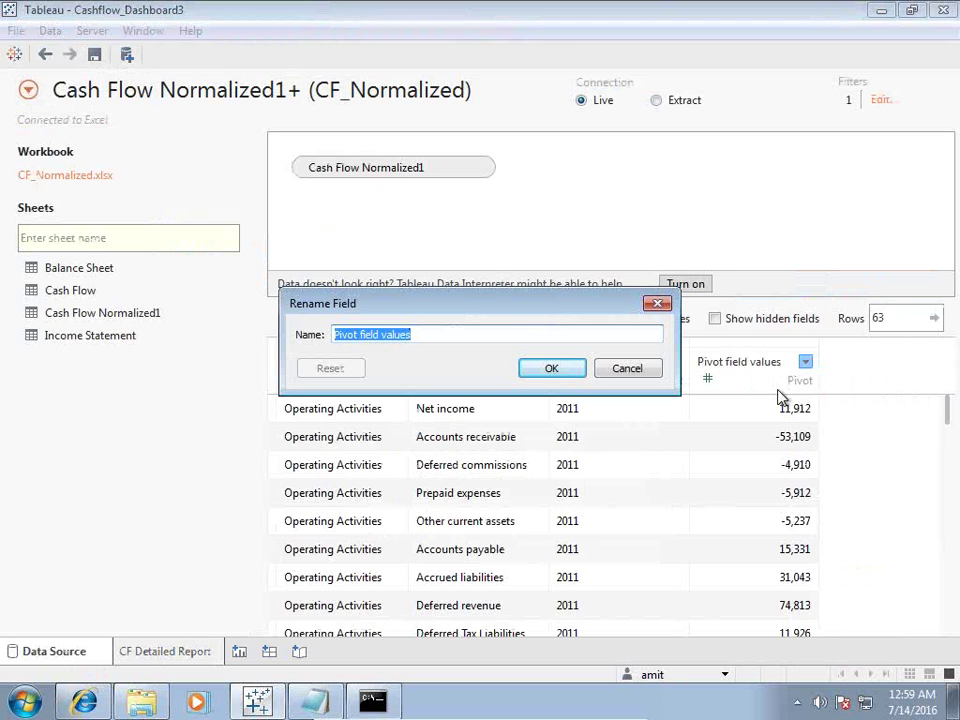
type("Measures")
key("Return")
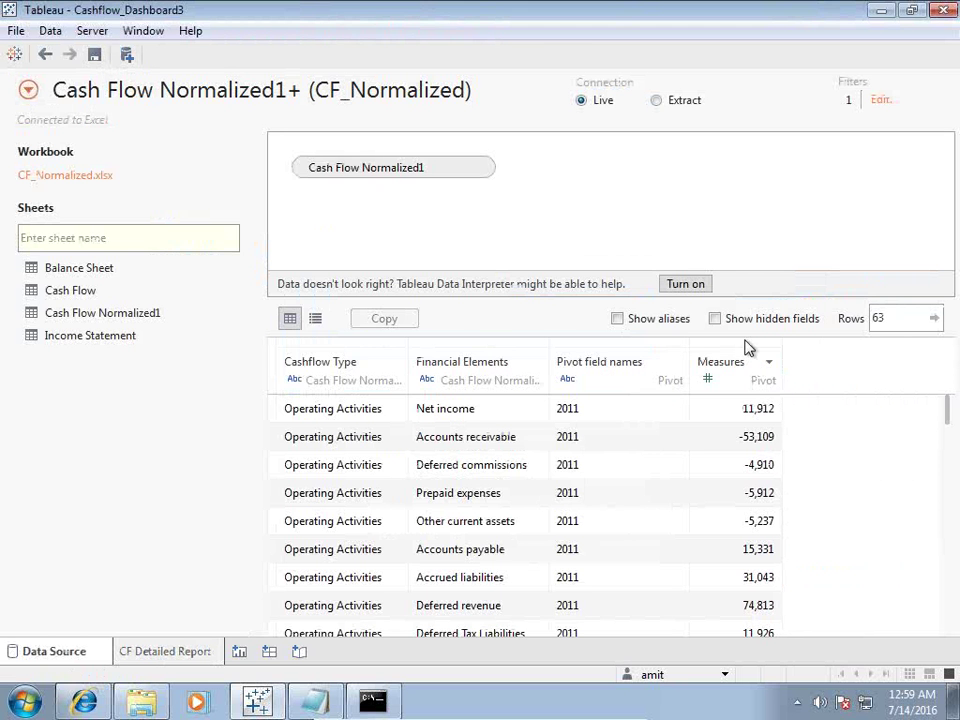
Step: Add the Measures field to the body of the CF Detailed Report table as its text values
left_click(161, 651)
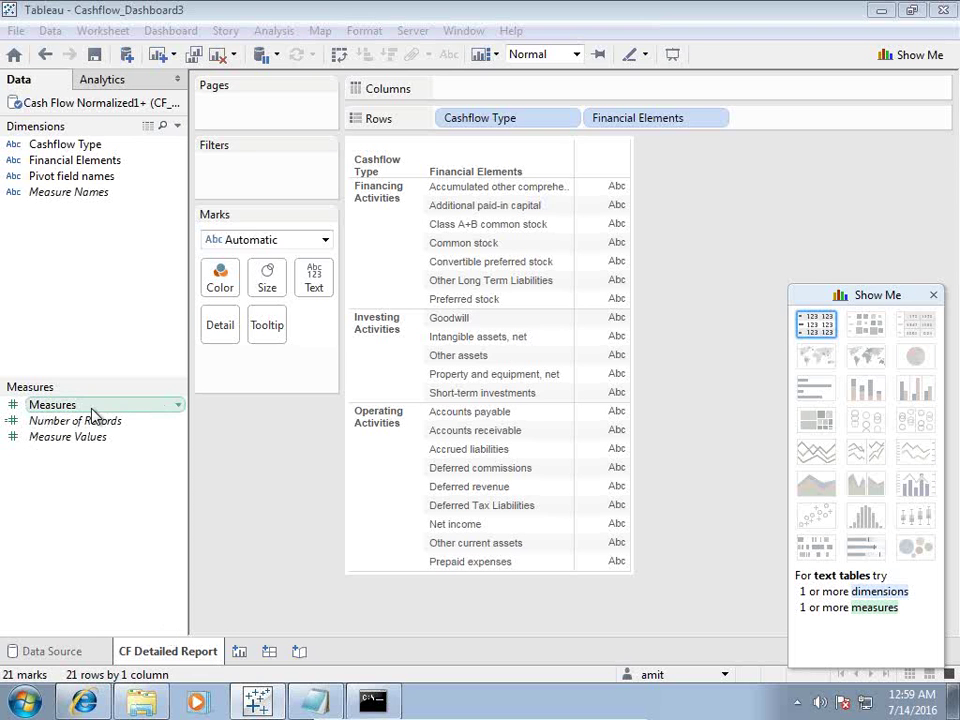
left_click_drag(60, 405, 608, 298)
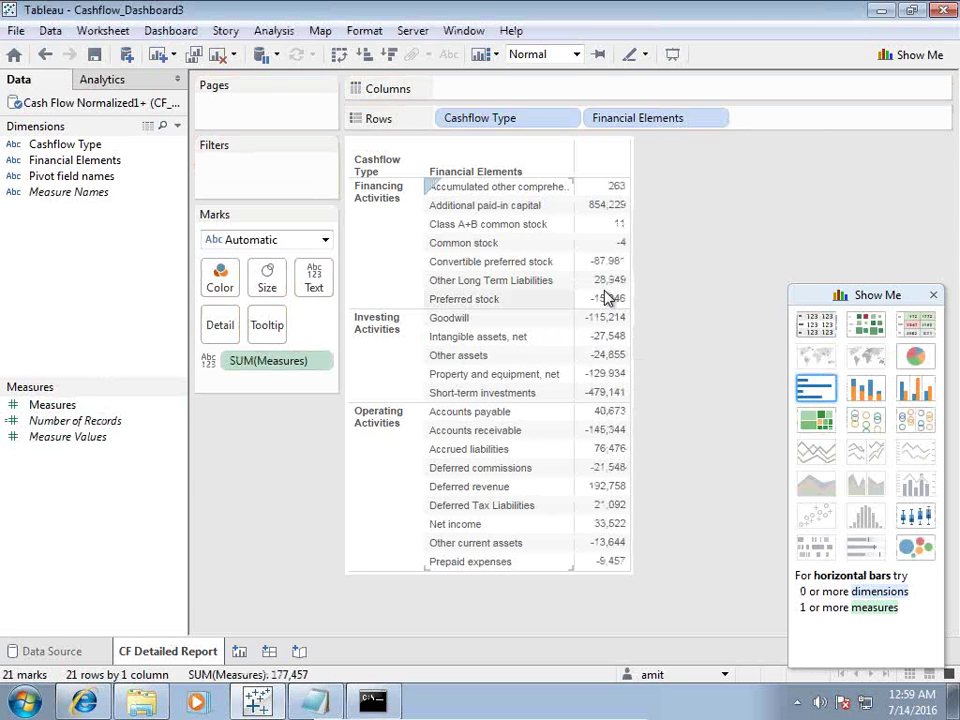
Step: Add all subtotals and column grand totals to the CF Detailed Report table
left_click(268, 33)
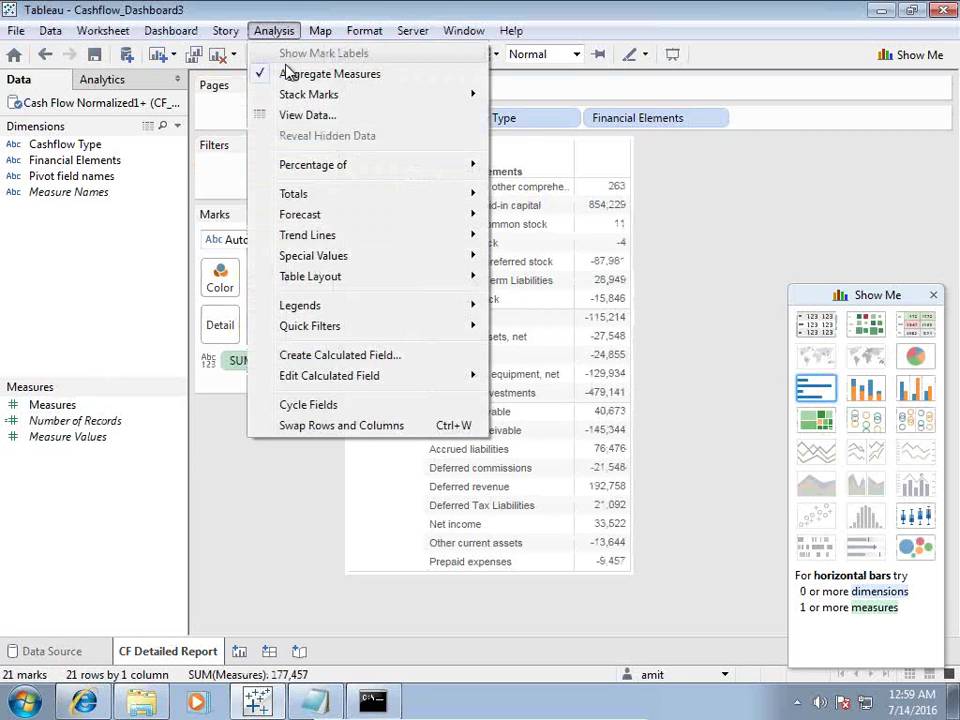
mouse_move(349, 196)
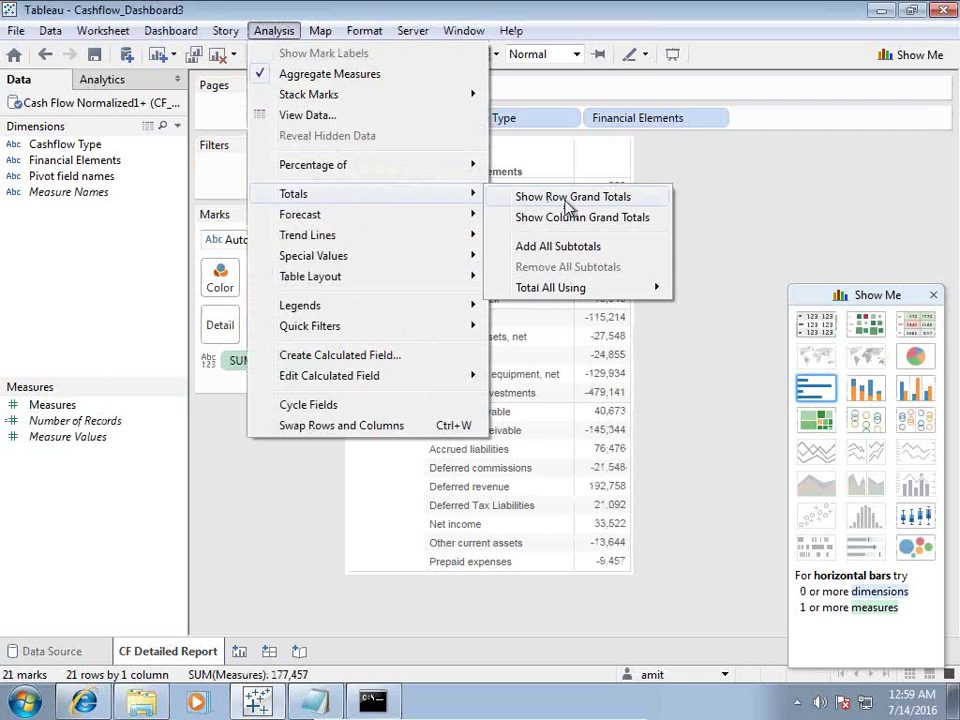
left_click(561, 247)
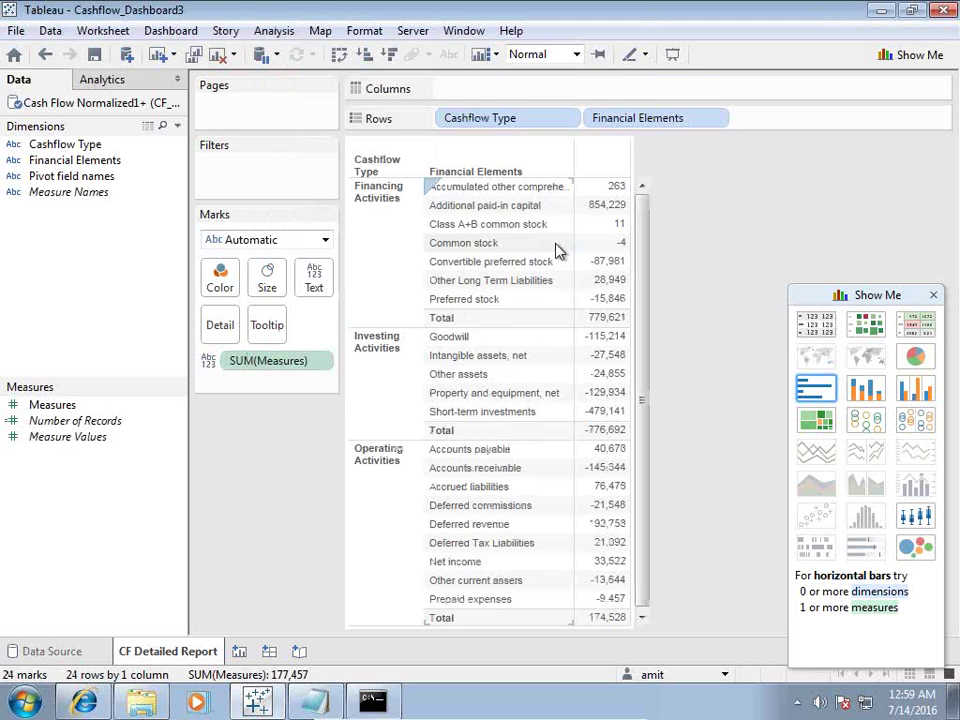
left_click(288, 31)
mouse_move(349, 195)
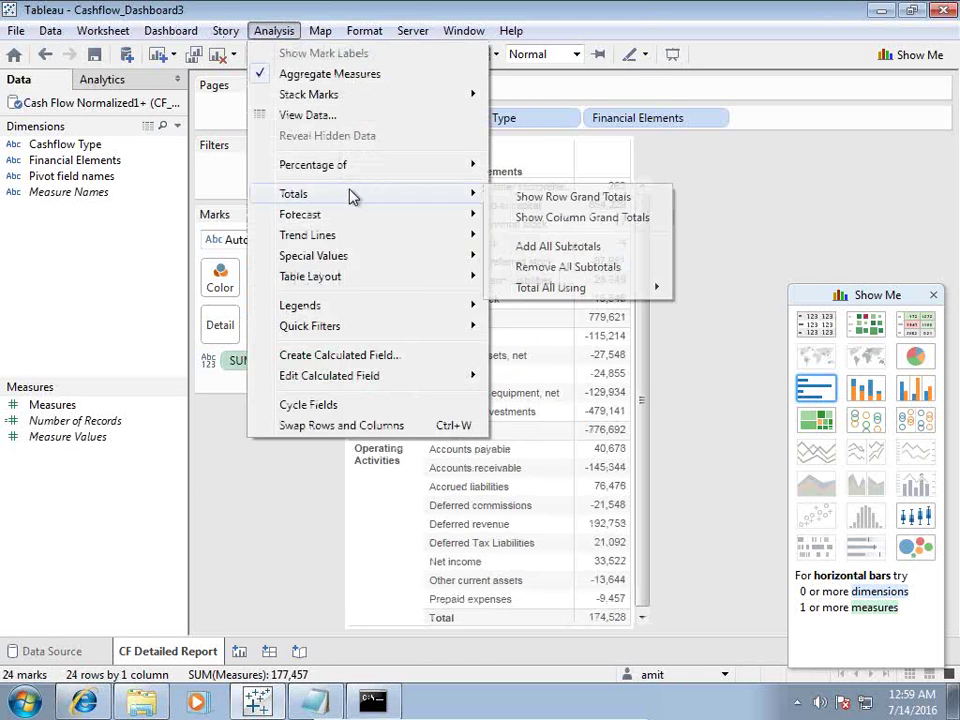
left_click(563, 218)
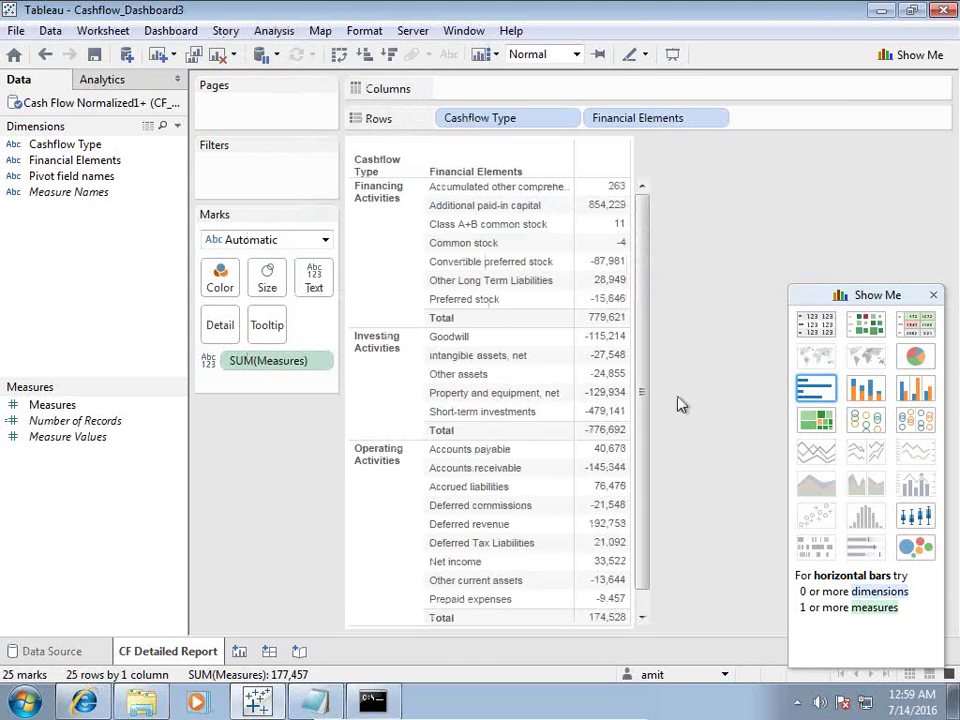
left_click_drag(645, 484, 637, 368)
Step: Go back to the data source and rename the Pivot field names field to "Year"
left_click(84, 652)
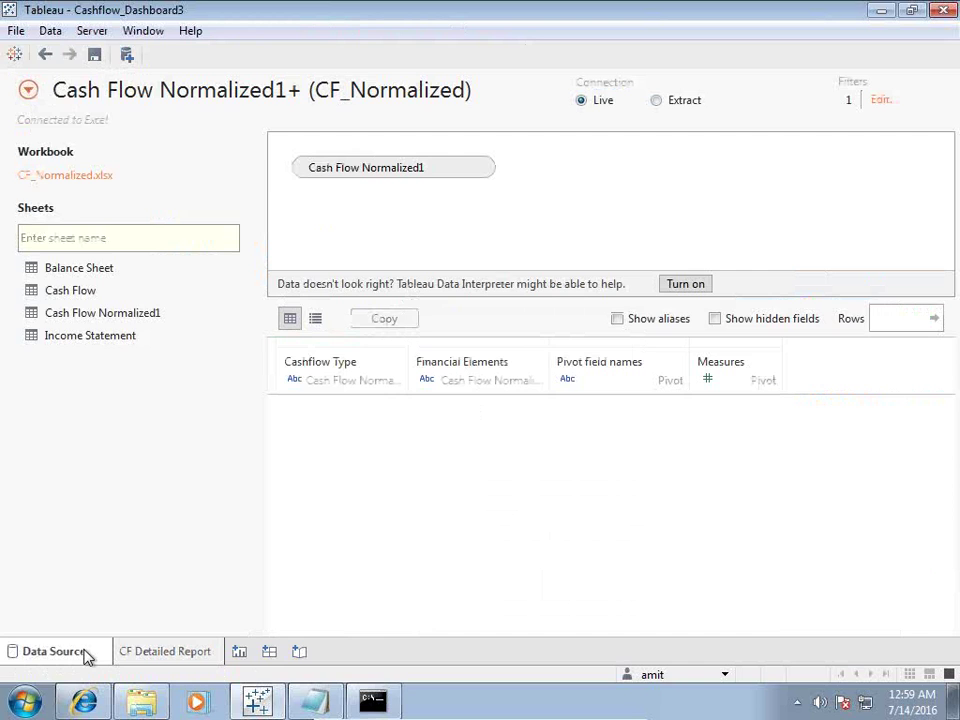
left_click(676, 362)
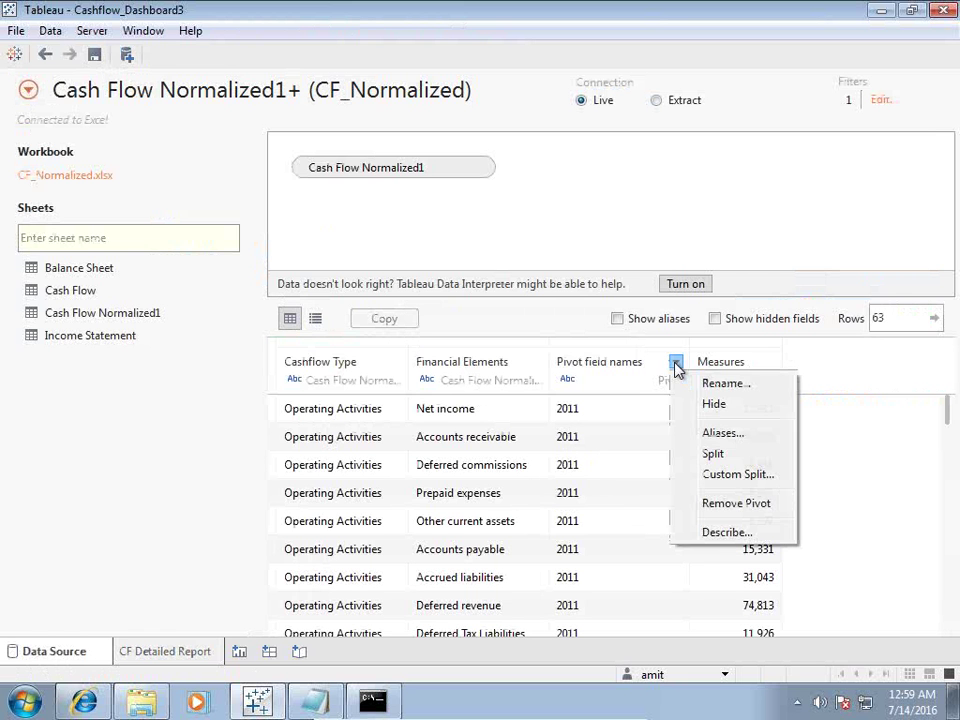
left_click(722, 384)
type("Year")
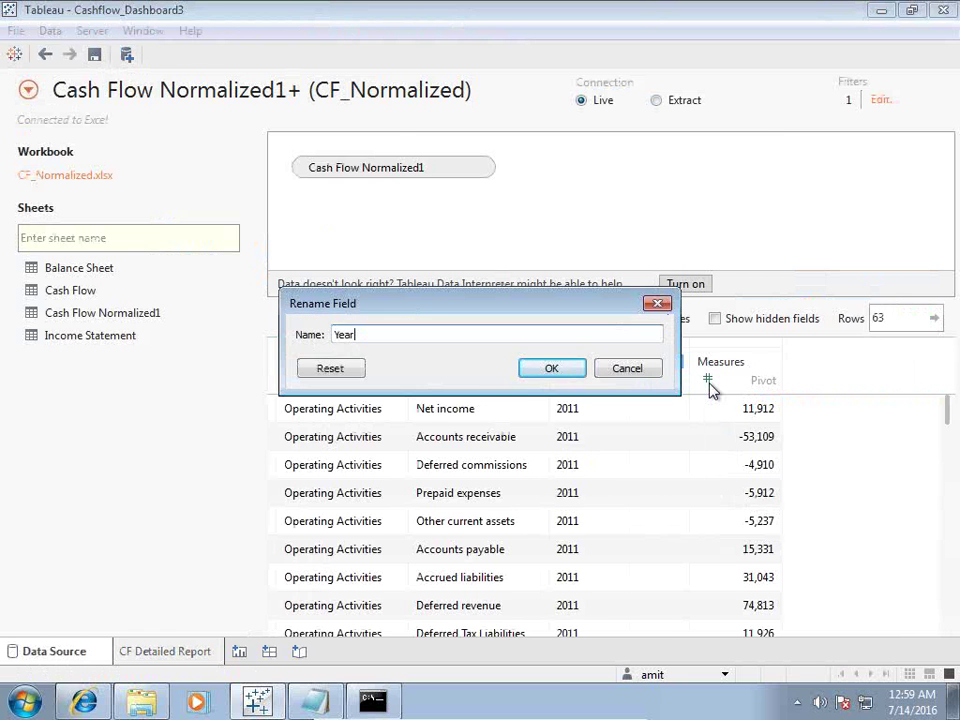
key("Return")
Step: Bring Year onto Columns in the CF Detailed Report worksheet and move it to Filters, keeping only 2011 and 2012
left_click(161, 653)
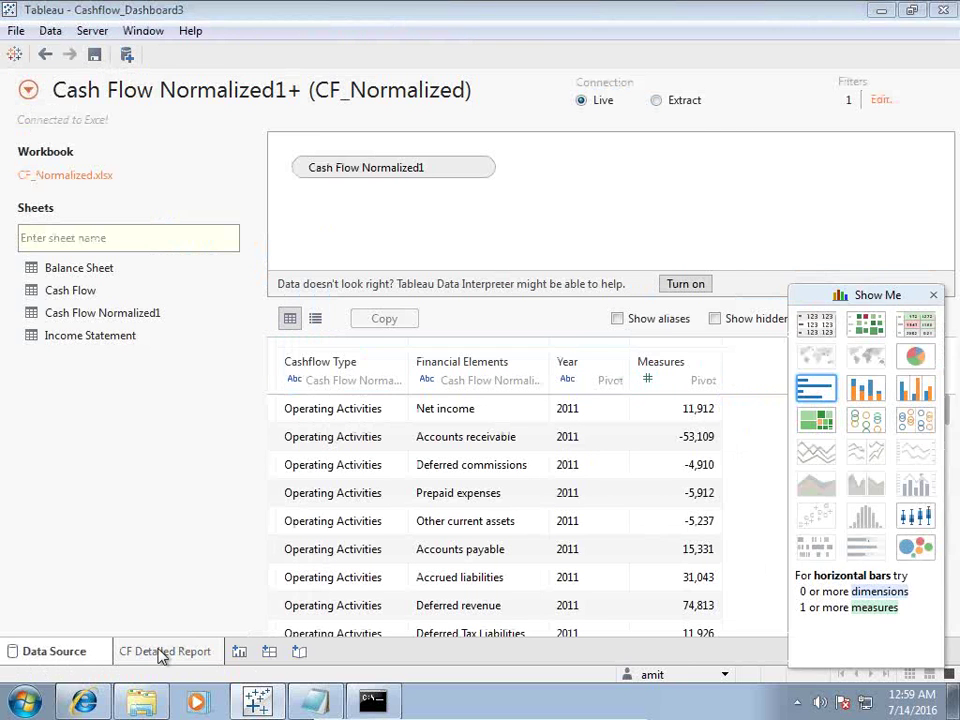
left_click_drag(39, 176, 482, 101)
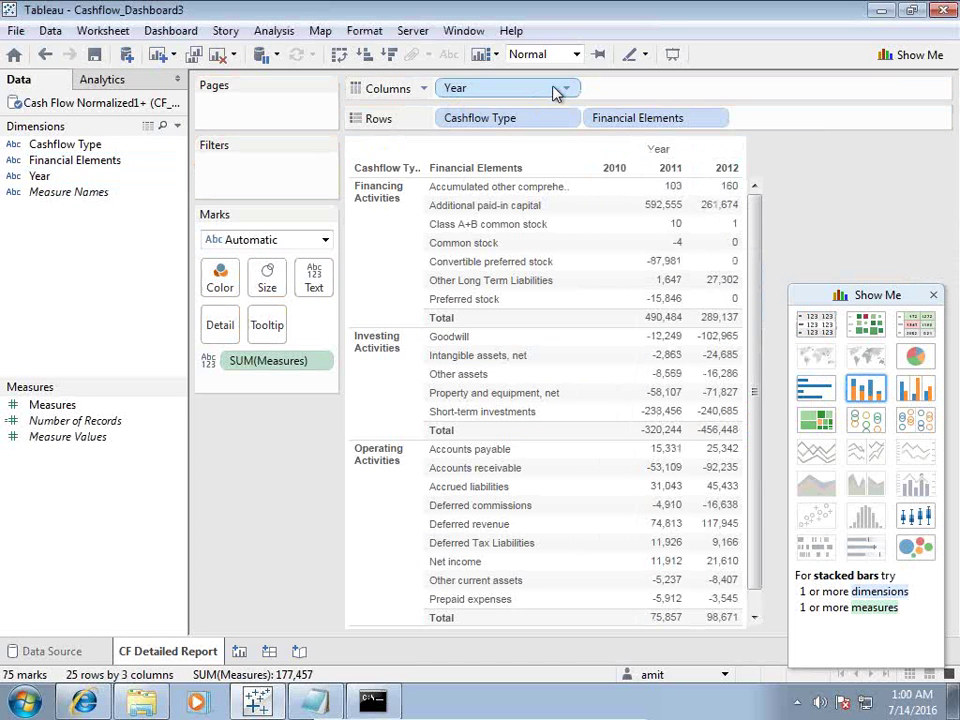
left_click_drag(548, 92, 246, 176)
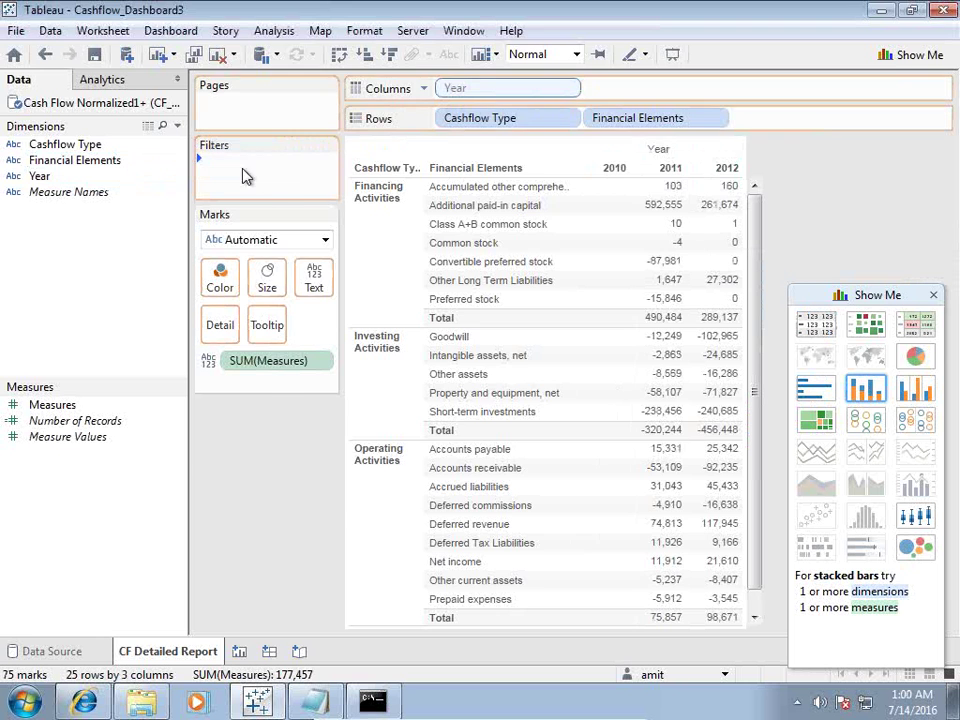
left_click(303, 229)
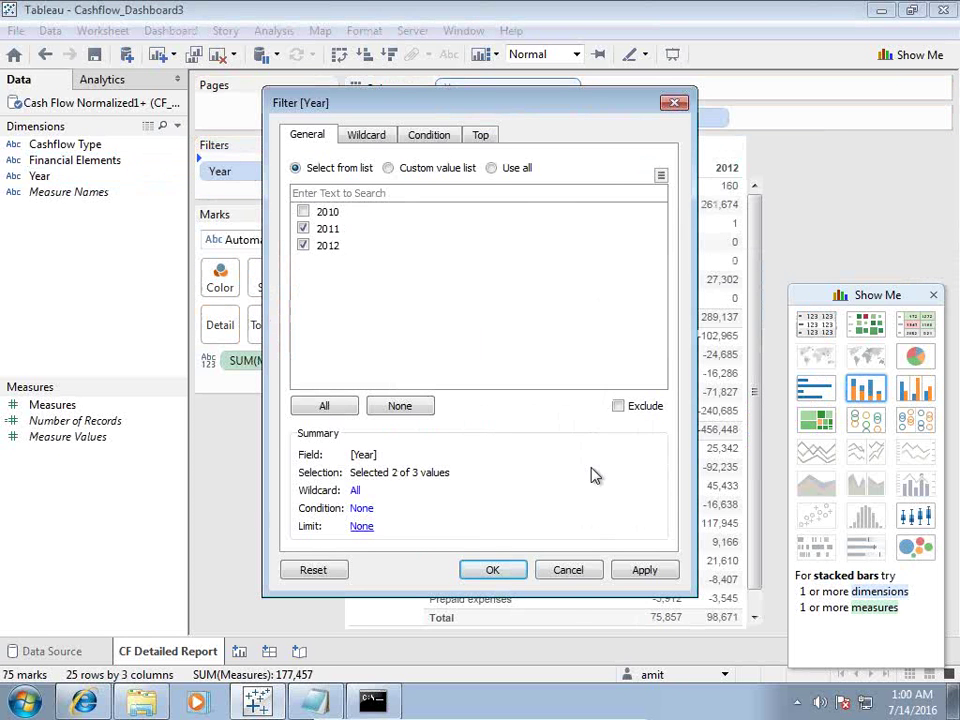
left_click(620, 570)
left_click(515, 571)
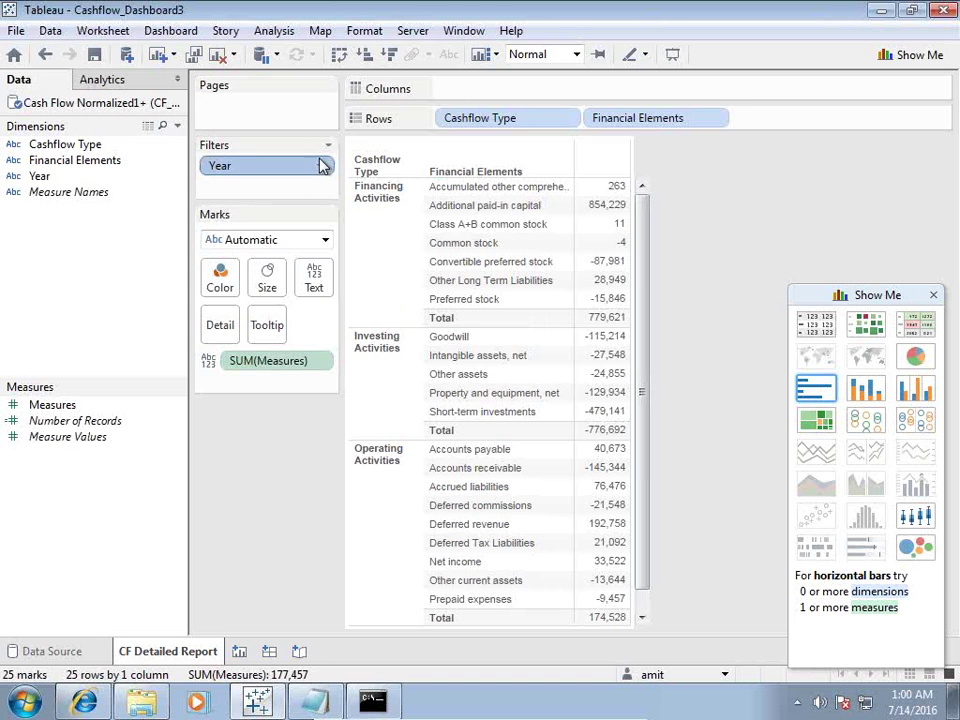
Step: Check the Year filter's selected values and place the Year dimension on Columns again
left_click(318, 168)
left_click(300, 191)
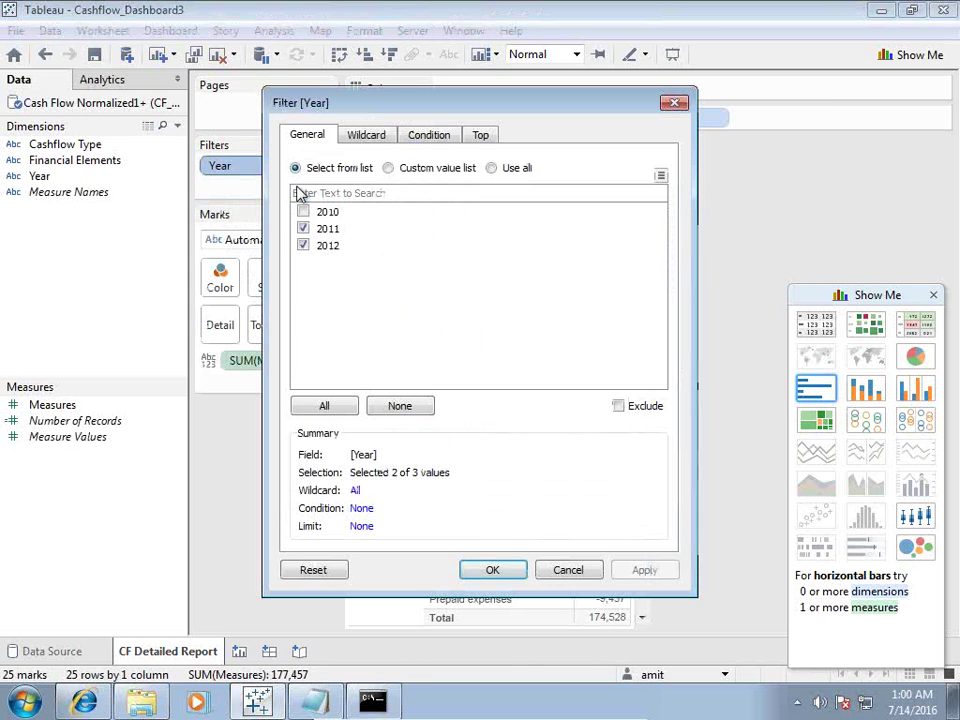
left_click(494, 571)
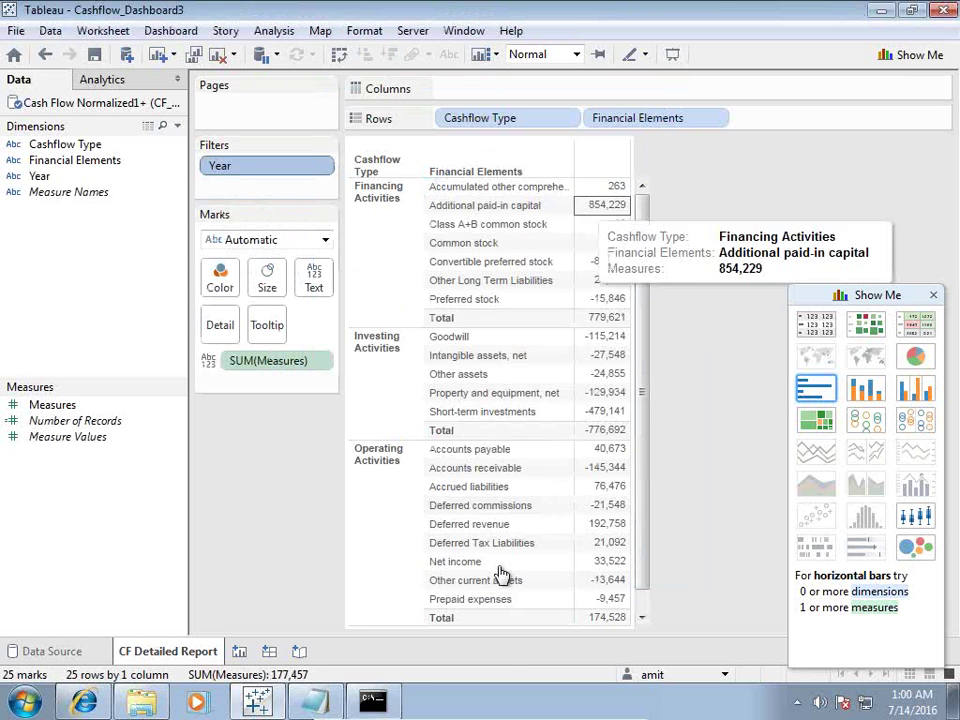
left_click_drag(42, 176, 455, 88)
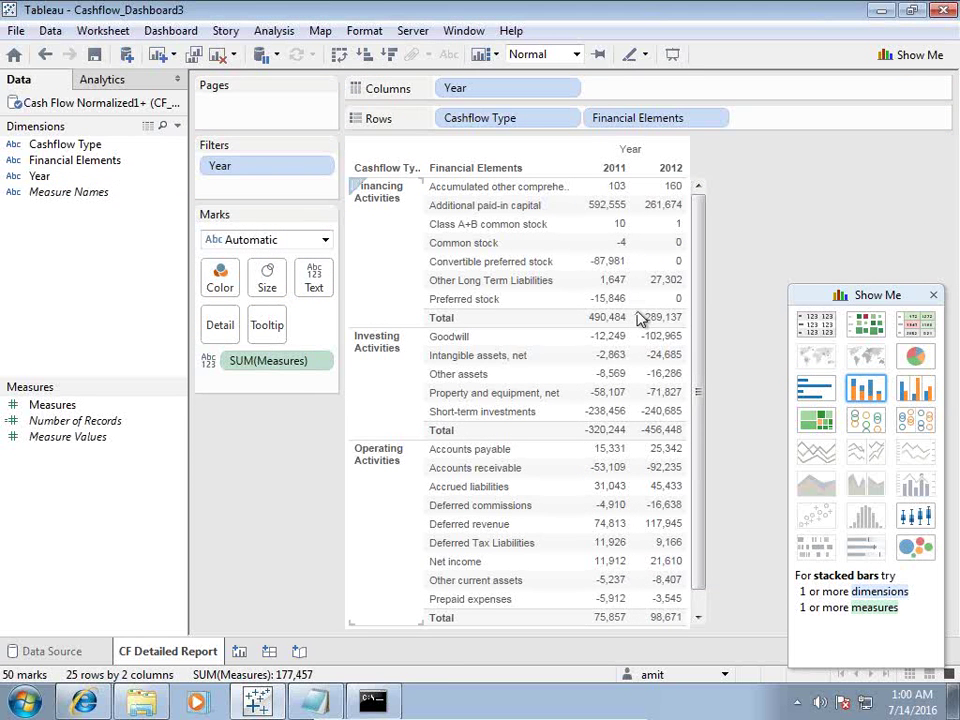
Step: Format the SUM(Measures) values in the pane as Currency (Standard) with the English (United States) locale
left_click(319, 363)
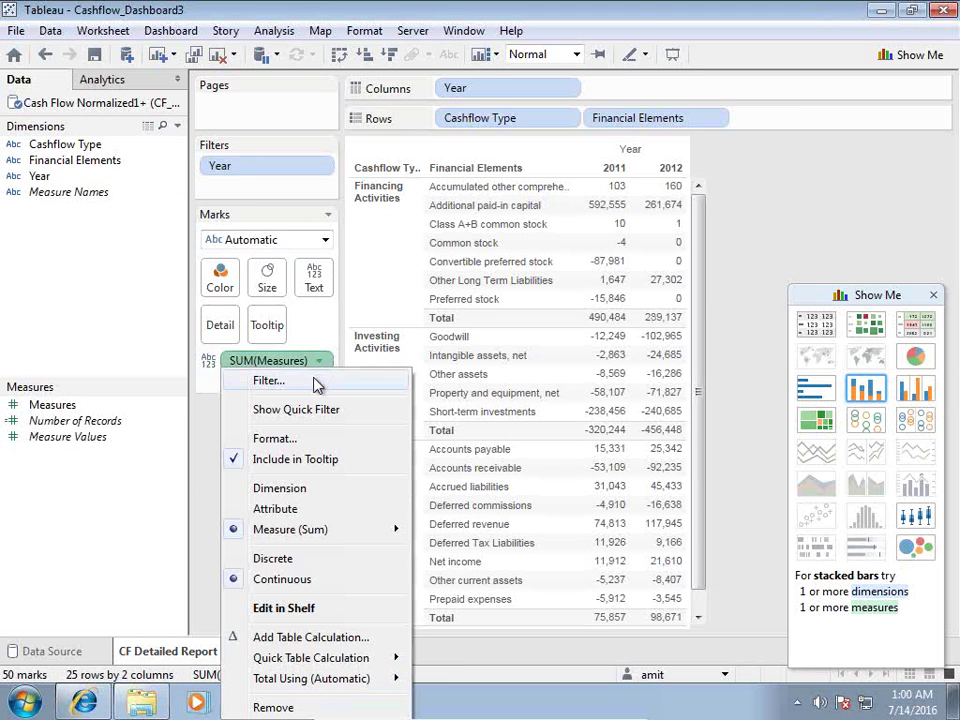
left_click(300, 438)
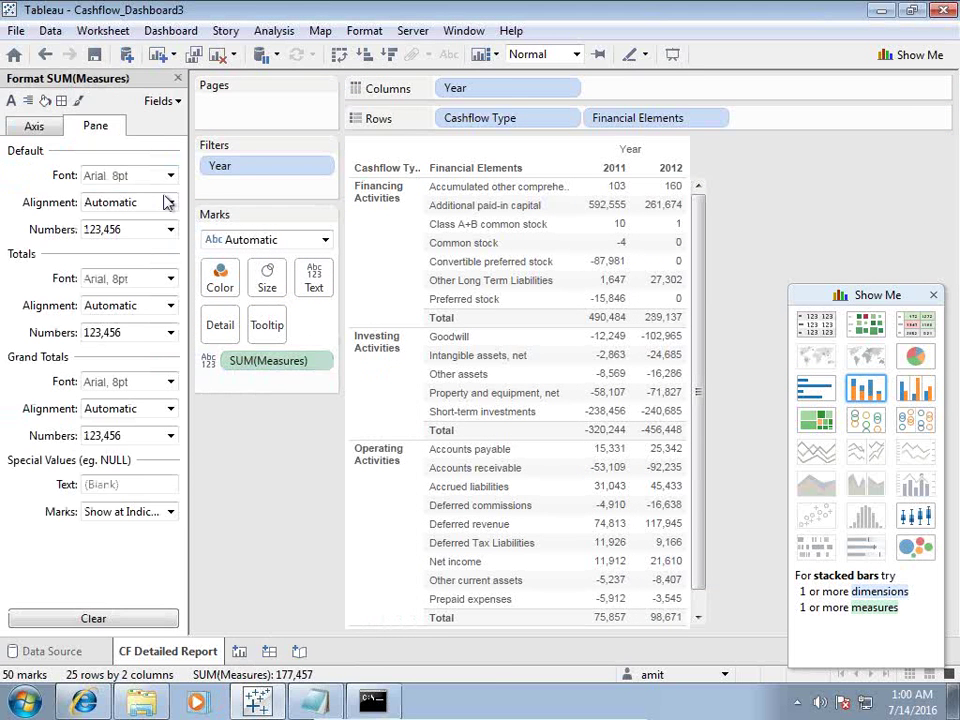
left_click(167, 202)
left_click(118, 156)
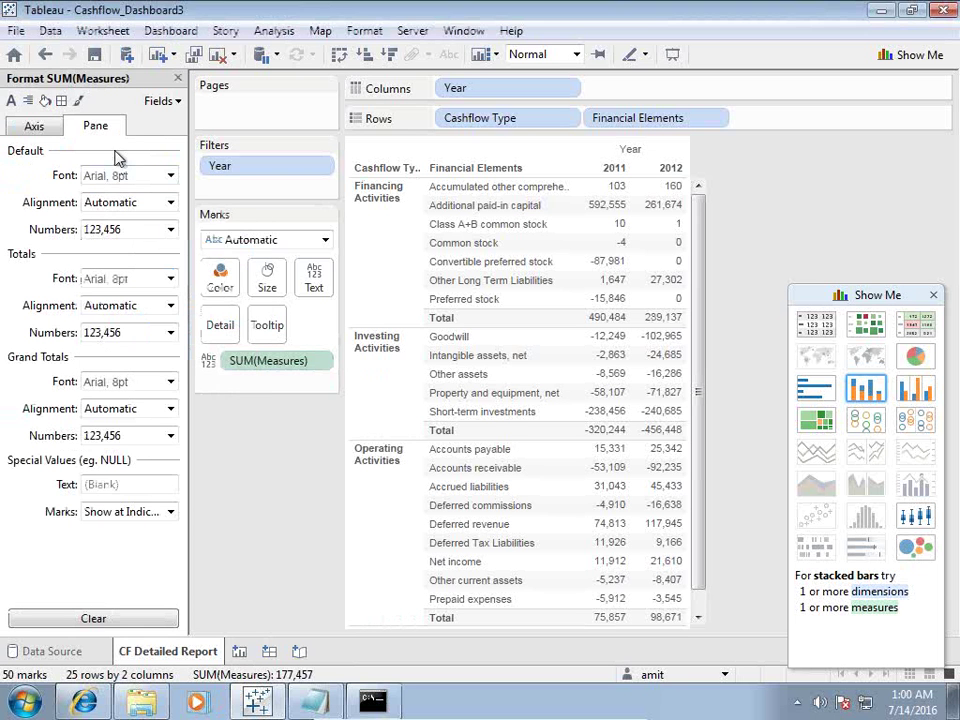
left_click(169, 233)
left_click(145, 298)
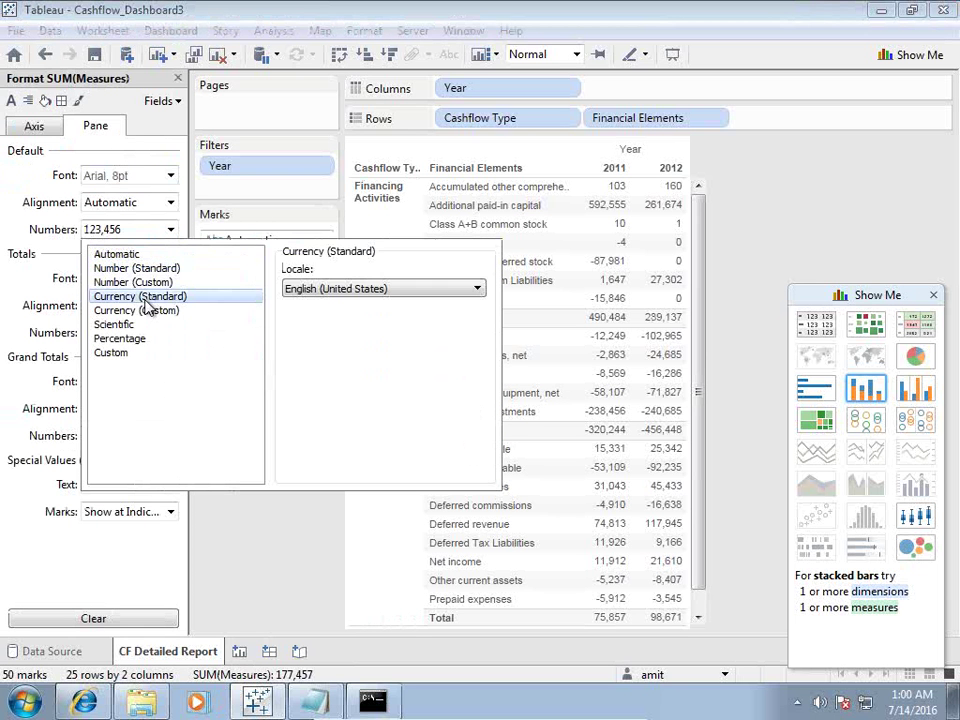
left_click(752, 316)
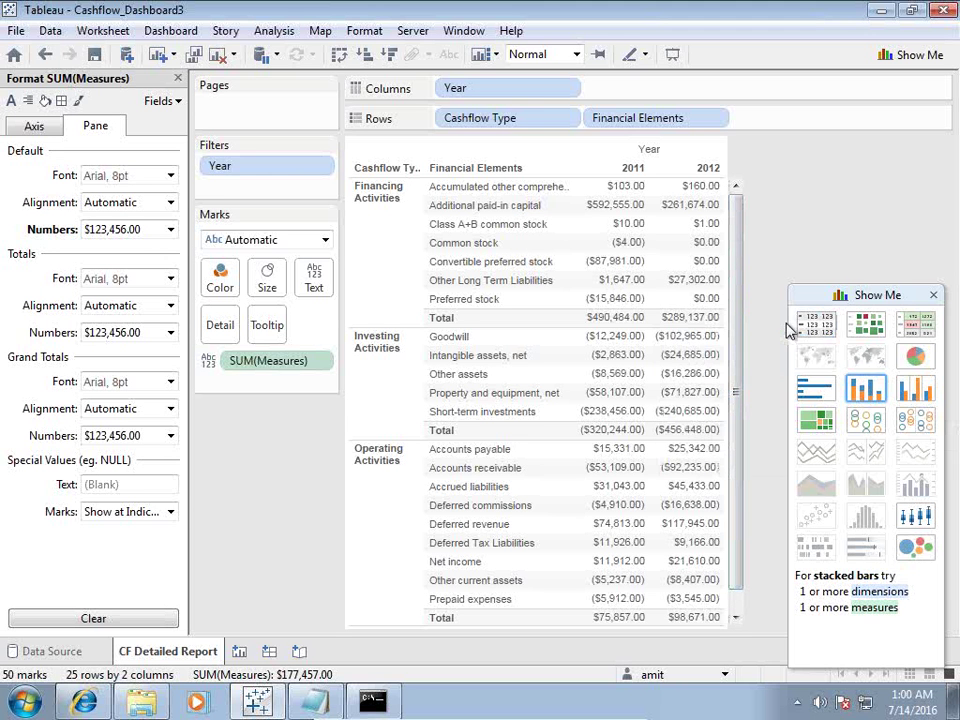
Step: Convert the report to a highlight table arranged with Year on Columns and Cashflow Type followed by Financial Elements on Rows
left_click_drag(903, 292, 882, 164)
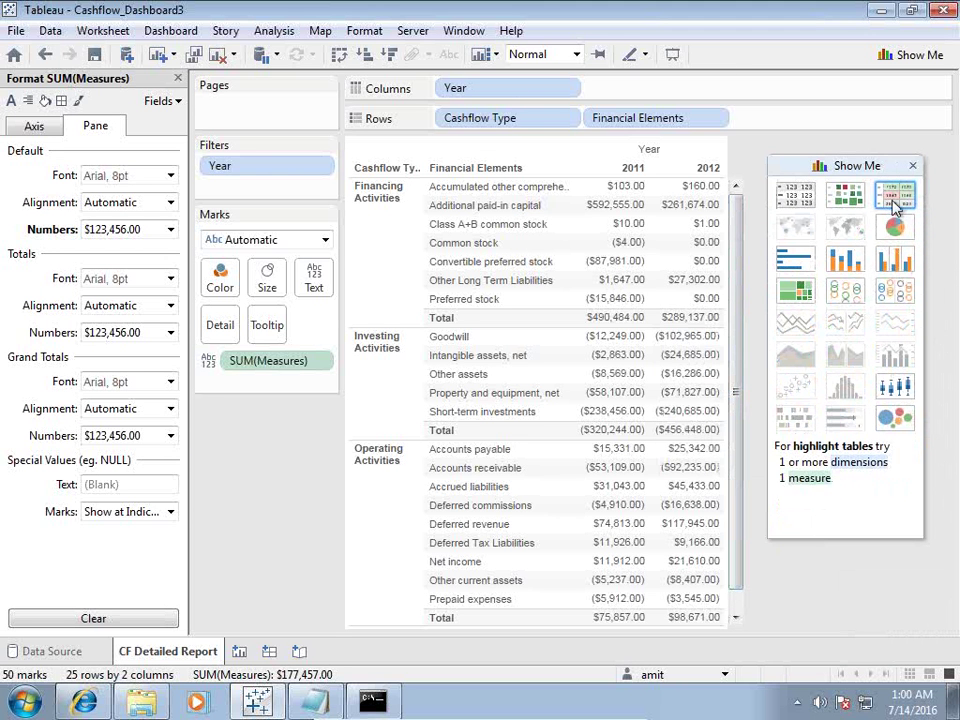
left_click(895, 199)
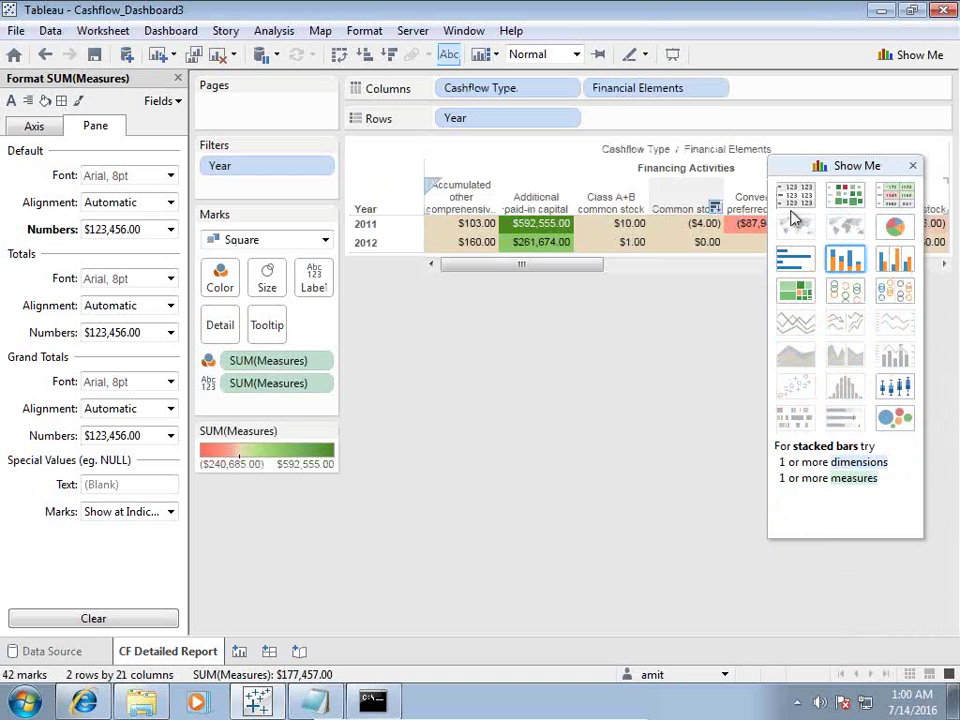
left_click_drag(805, 165, 820, 330)
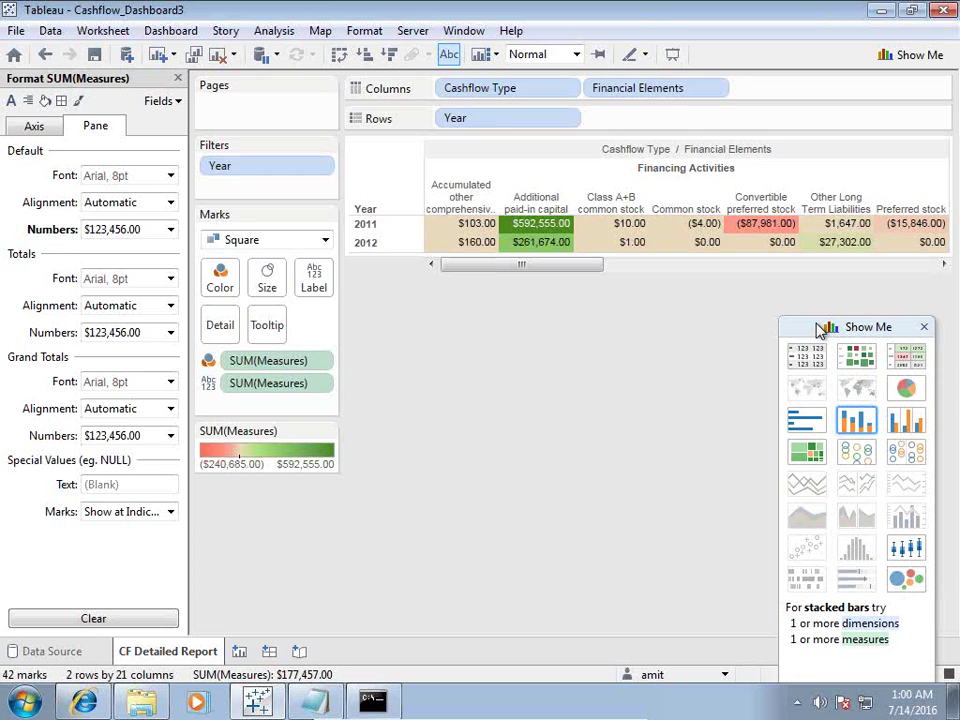
left_click_drag(470, 118, 745, 90)
left_click_drag(679, 92, 634, 122)
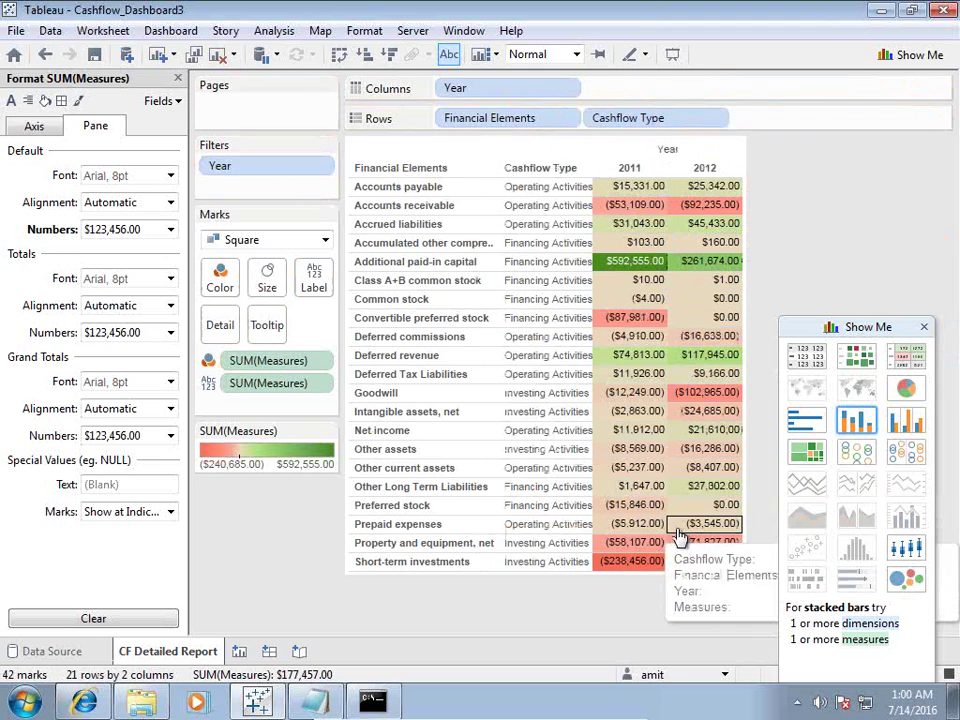
left_click_drag(640, 118, 457, 127)
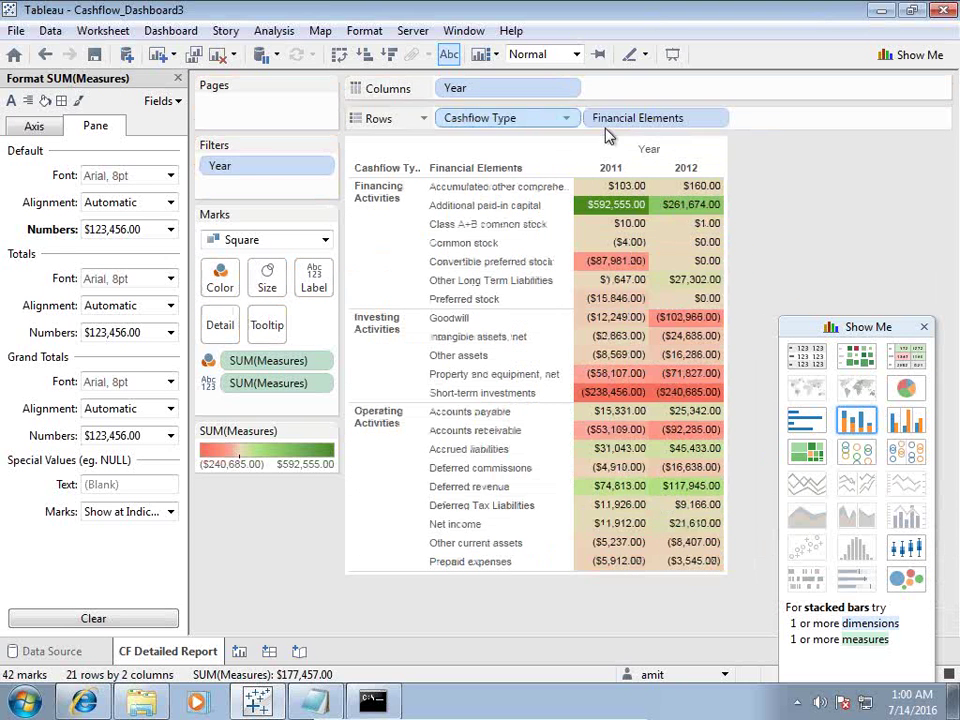
Step: Create a new worksheet and name it "100% Stack Bar"
left_click(241, 652)
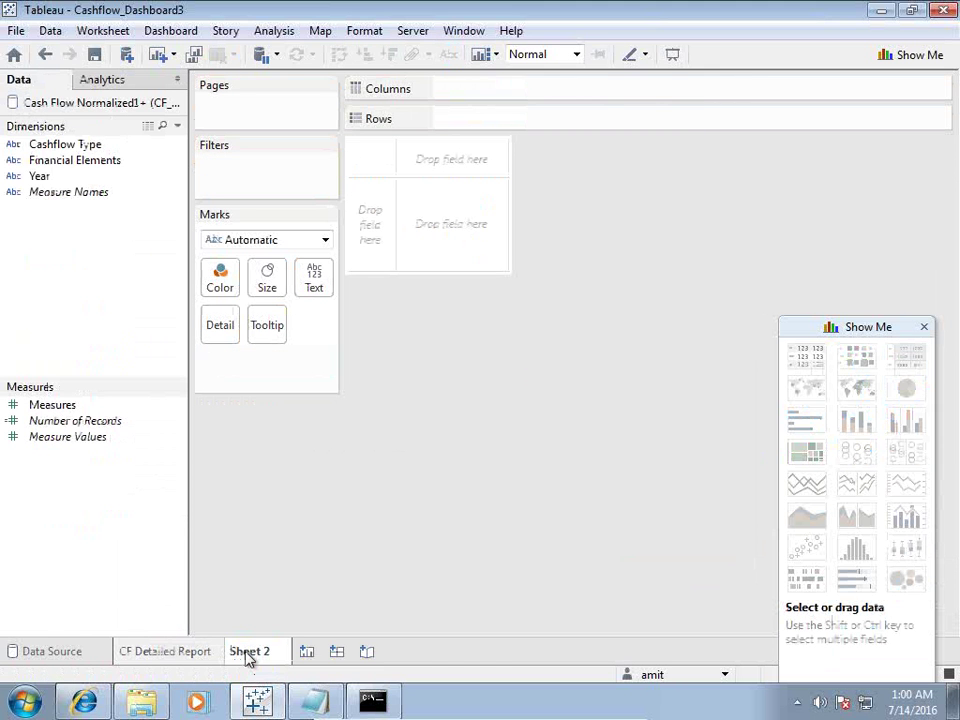
double_click(247, 654)
type("100% Stack")
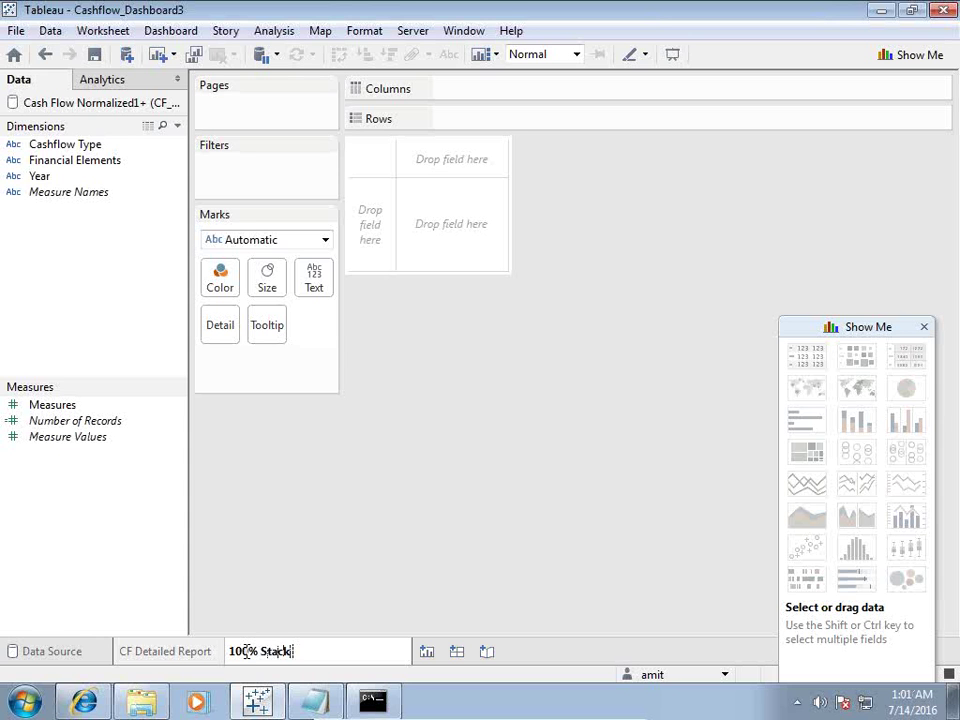
type("Bar")
key("Return")
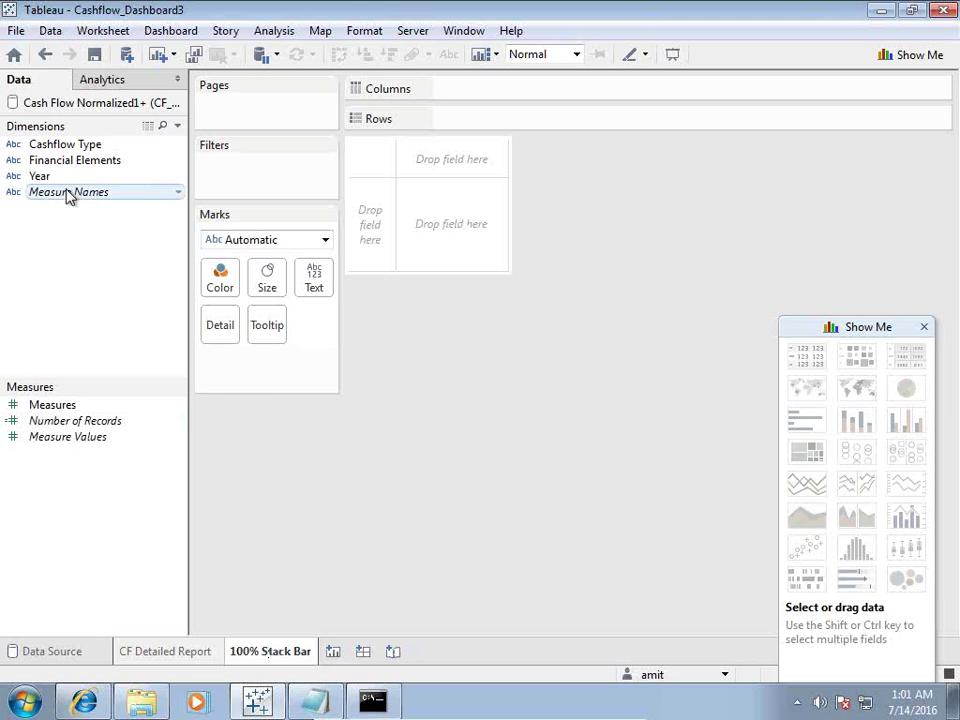
Step: Build a table with Year on Columns, Cashflow Type on Rows and Measures as the values, excluding the year 2010
left_click_drag(62, 178, 486, 101)
left_click_drag(55, 148, 361, 189)
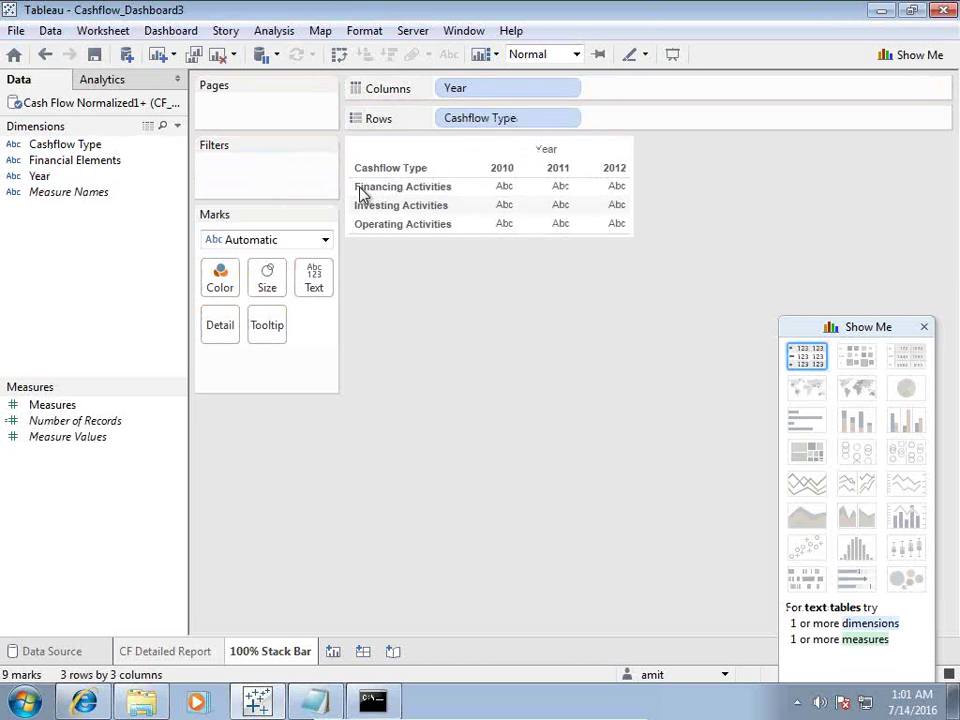
left_click_drag(52, 404, 528, 213)
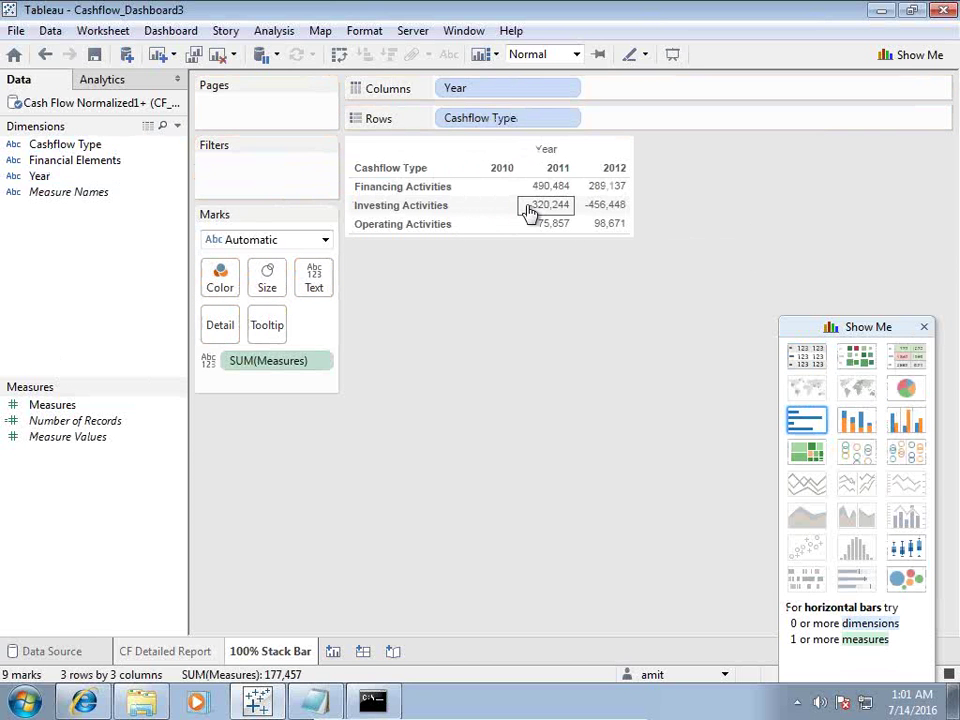
left_click(495, 172)
left_click(626, 189)
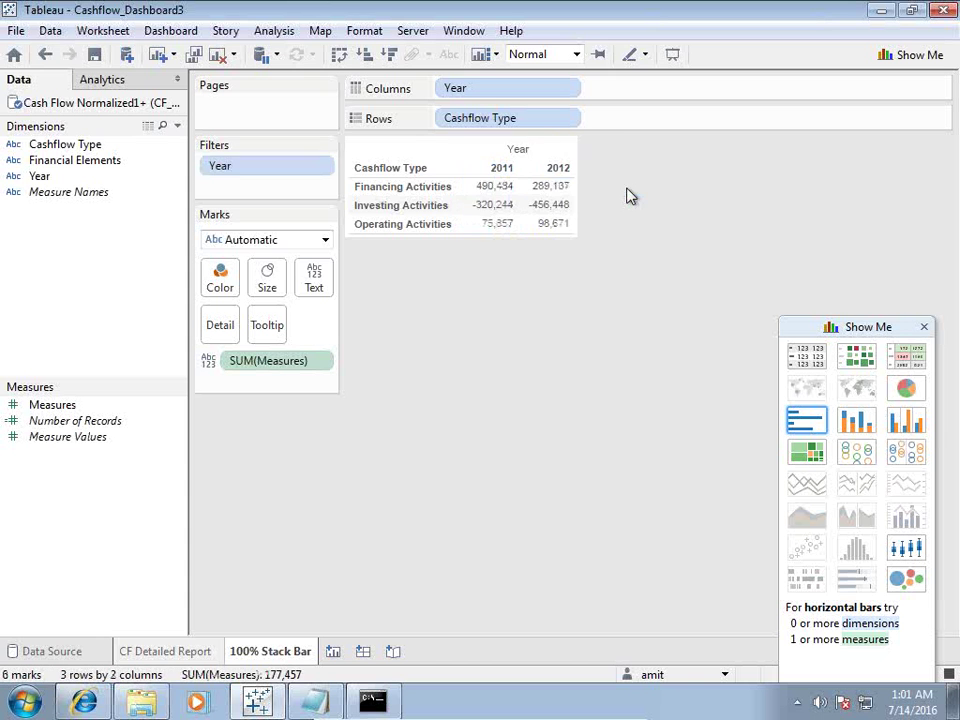
Step: Show row grand totals in the 100% Stack Bar table
left_click(285, 32)
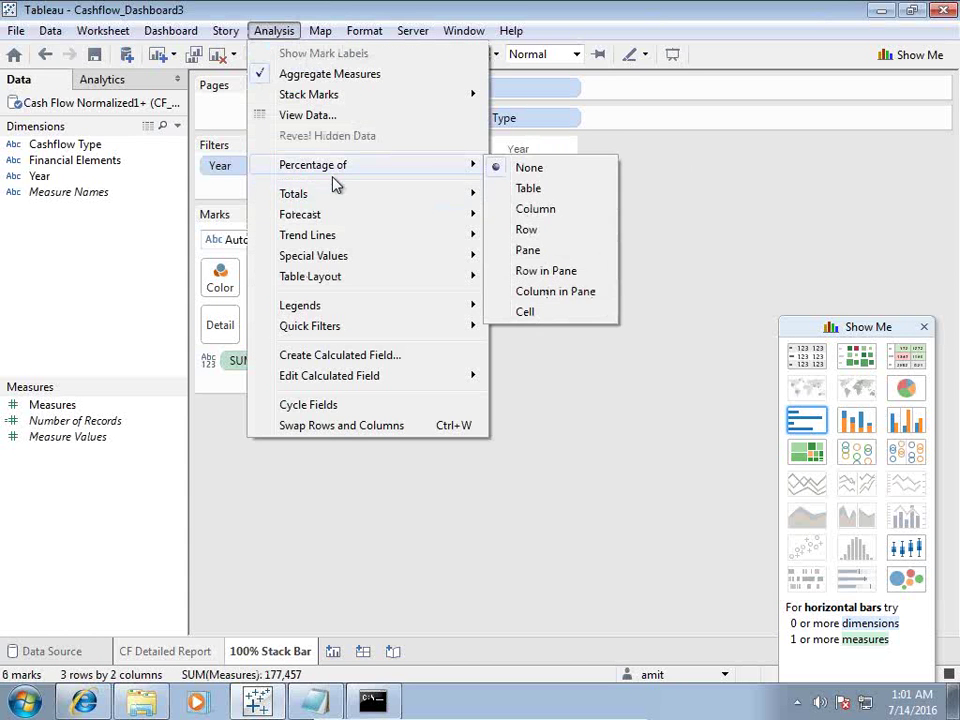
mouse_move(335, 214)
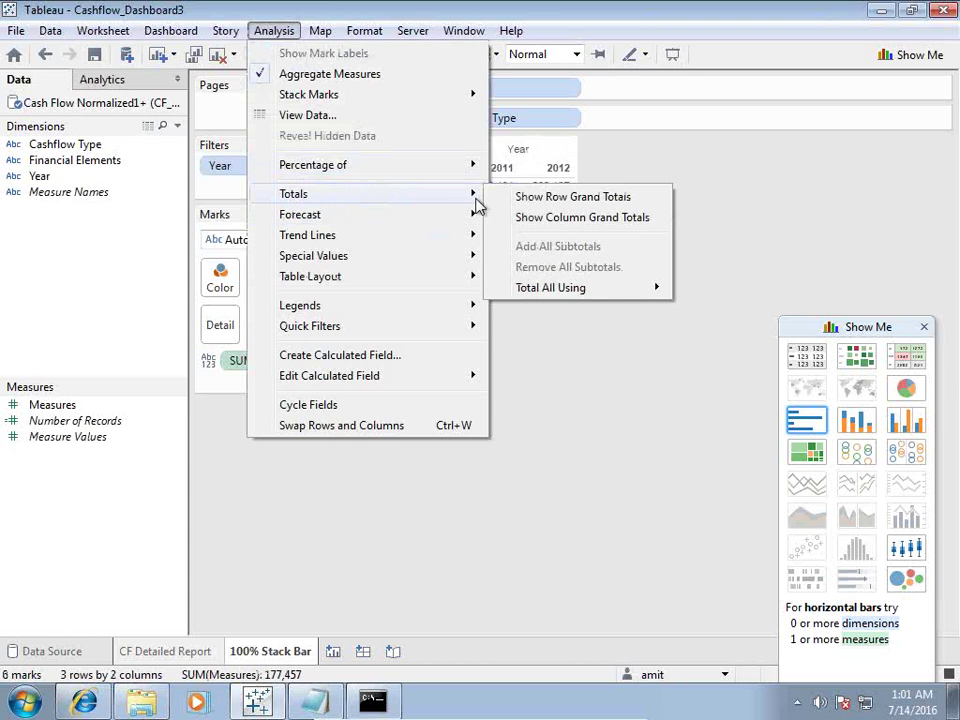
left_click(548, 198)
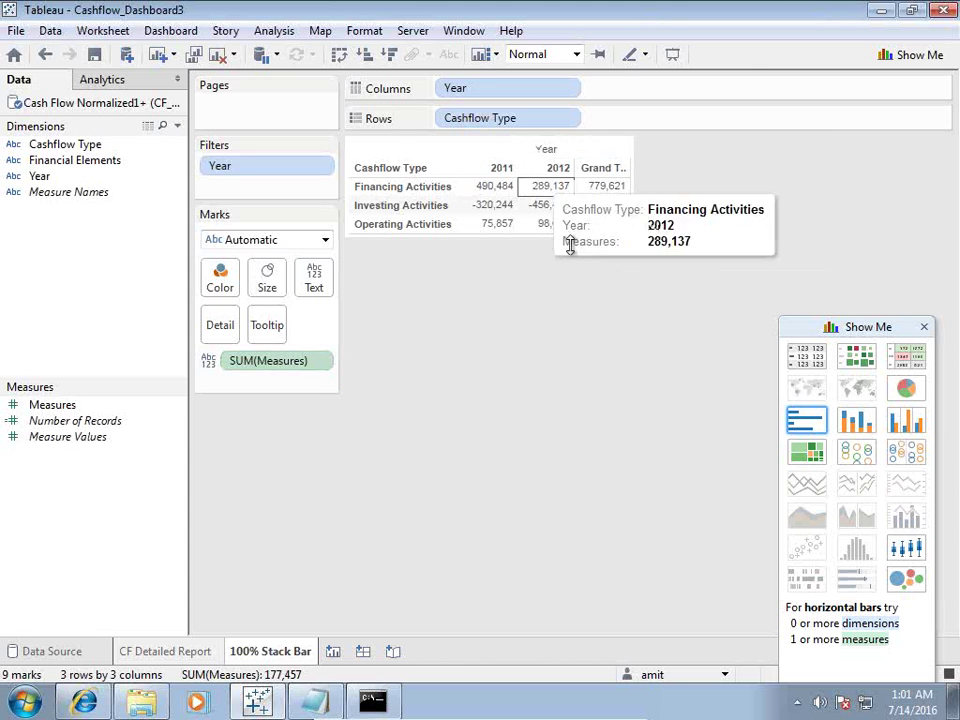
Step: Add a Percent of Total table calculation to the Measures values, summarized along Table (Across)
left_click(321, 365)
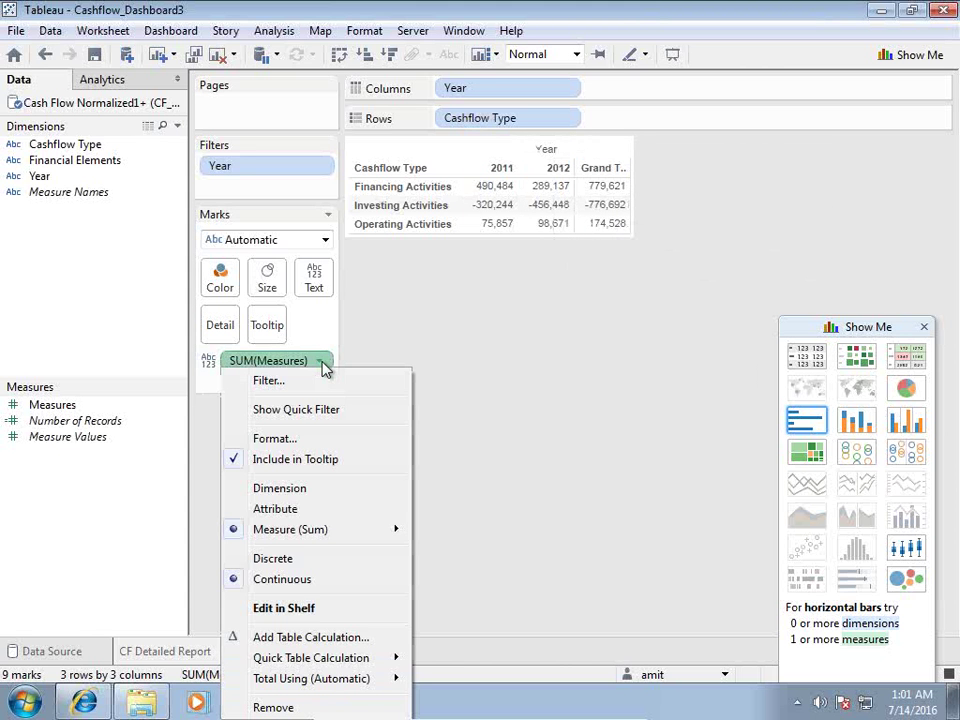
left_click(315, 637)
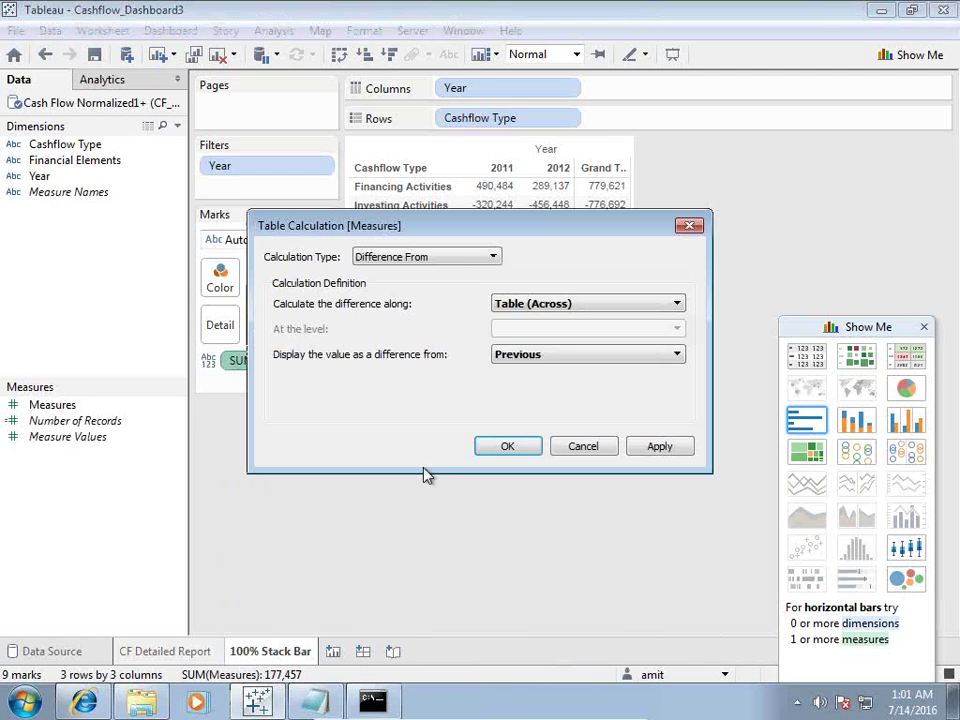
left_click(458, 259)
left_click(435, 318)
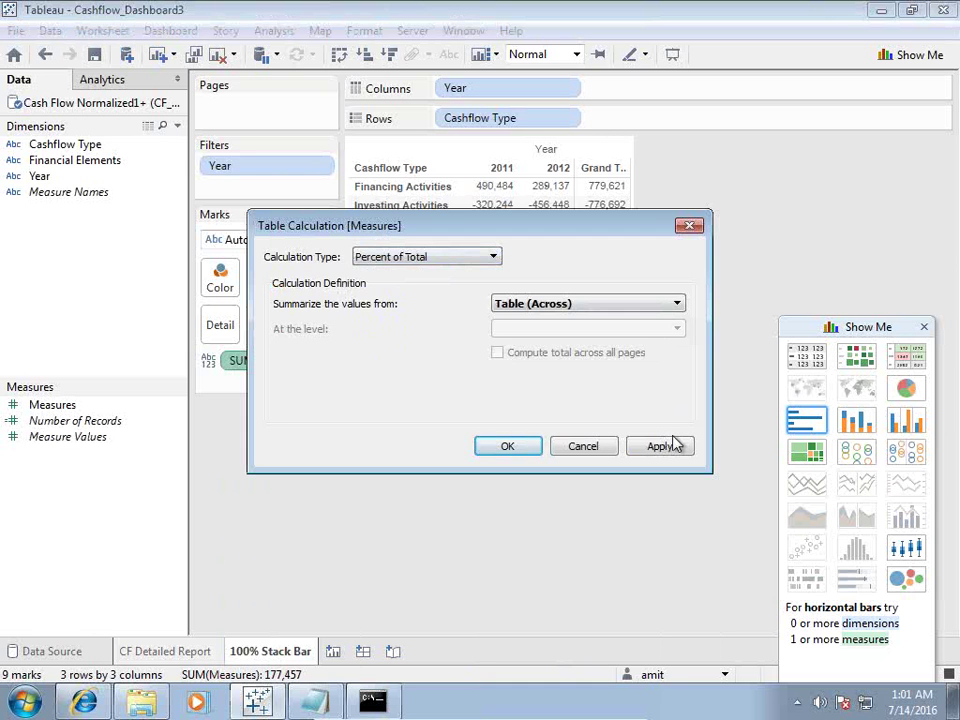
left_click(590, 306)
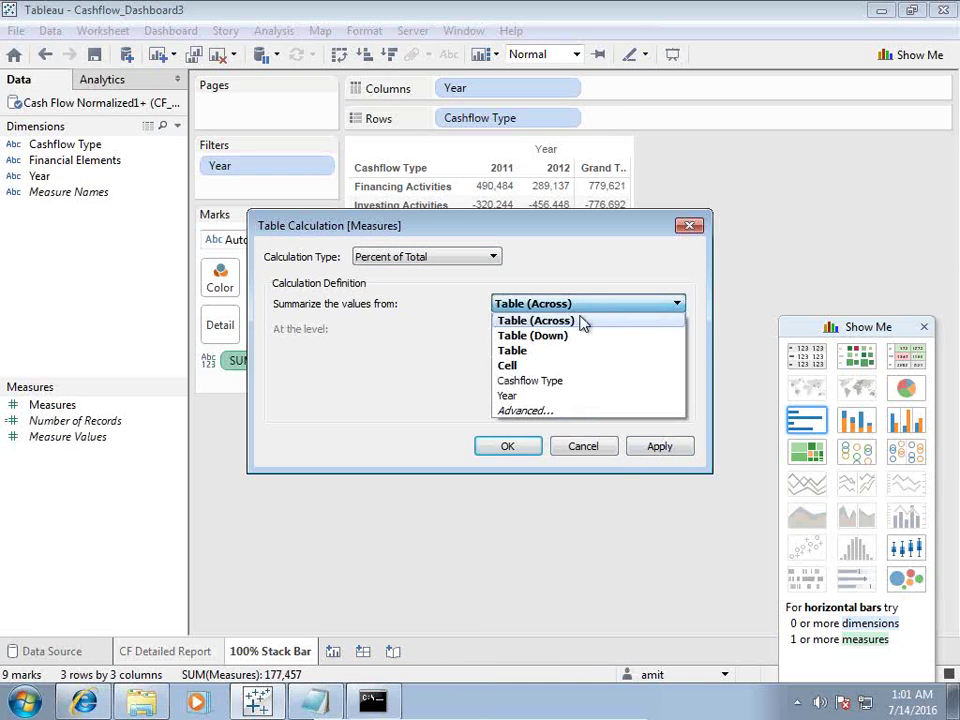
left_click(574, 322)
left_click(643, 440)
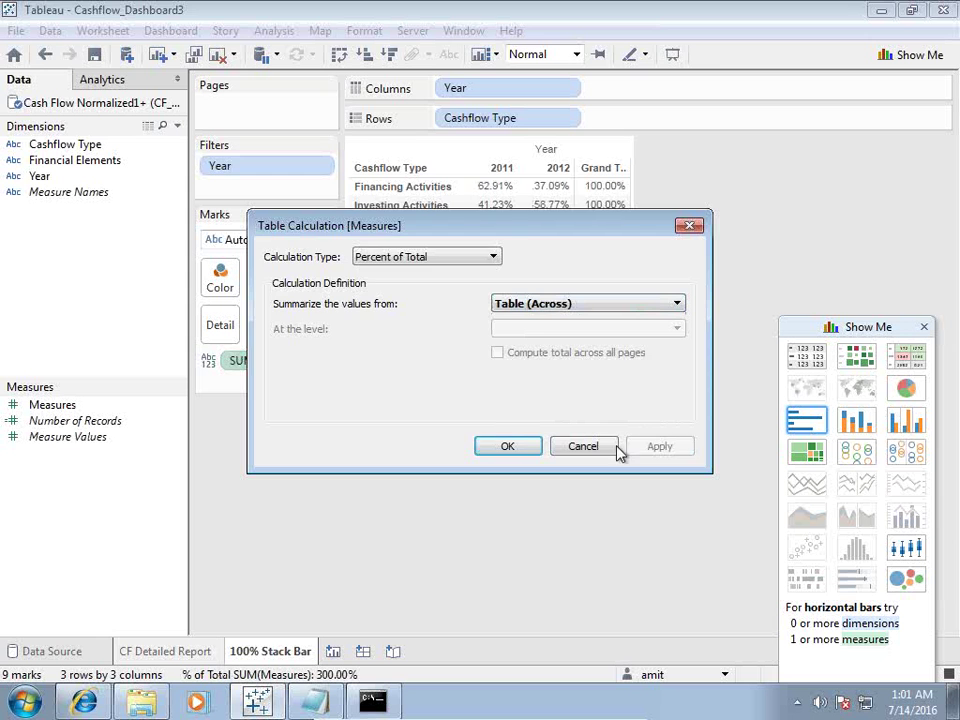
left_click(532, 447)
Step: Convert the table to a stacked bar chart and label the bar segments with Measures
mouse_move(506, 189)
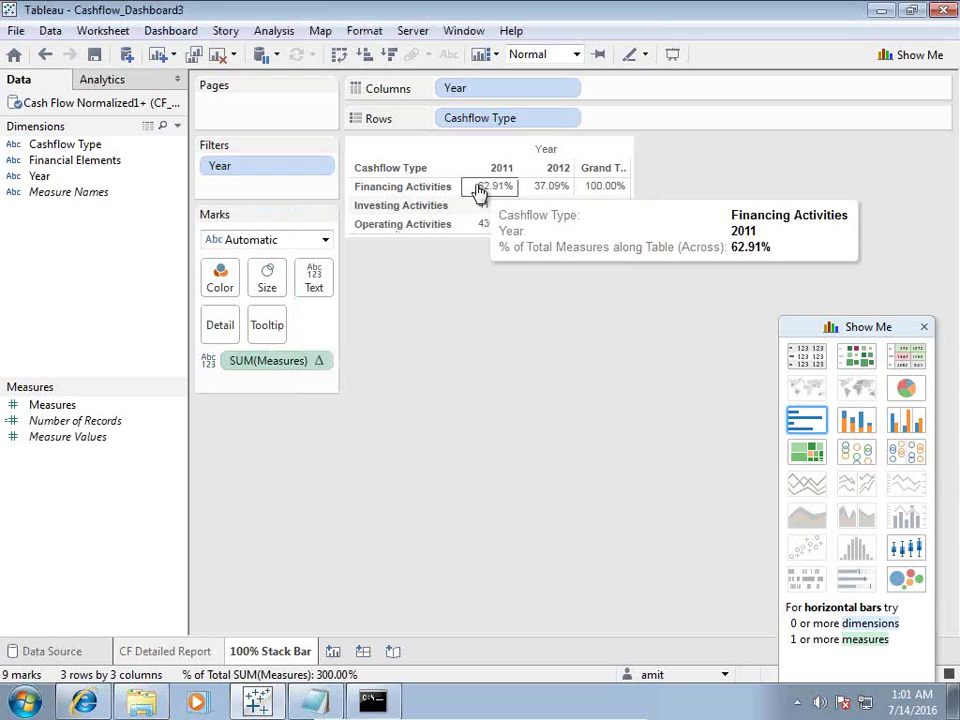
mouse_move(609, 192)
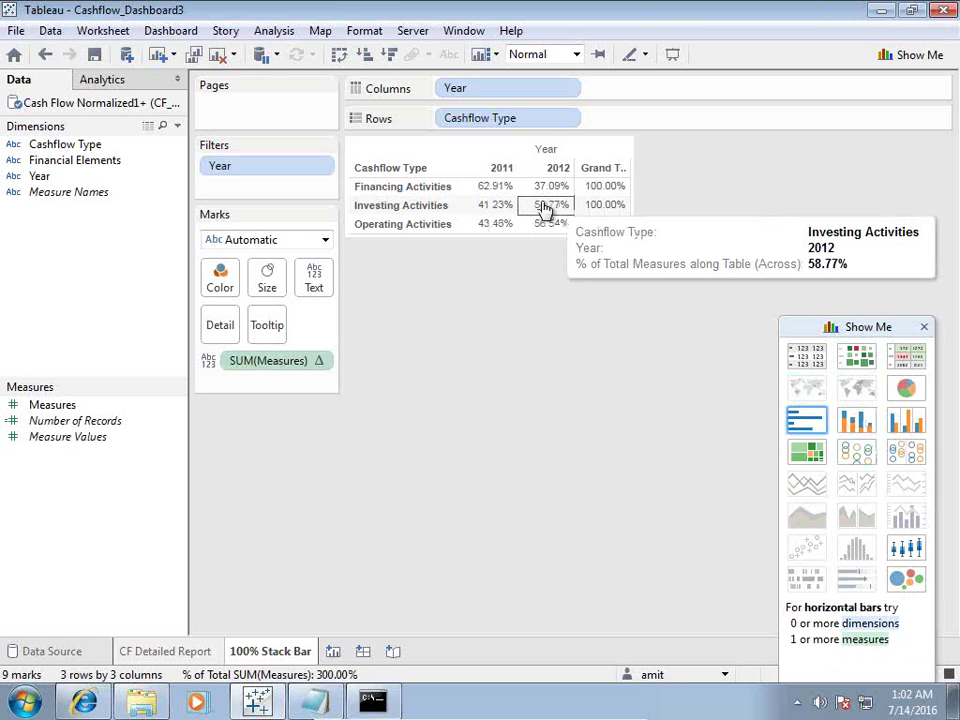
left_click(834, 415)
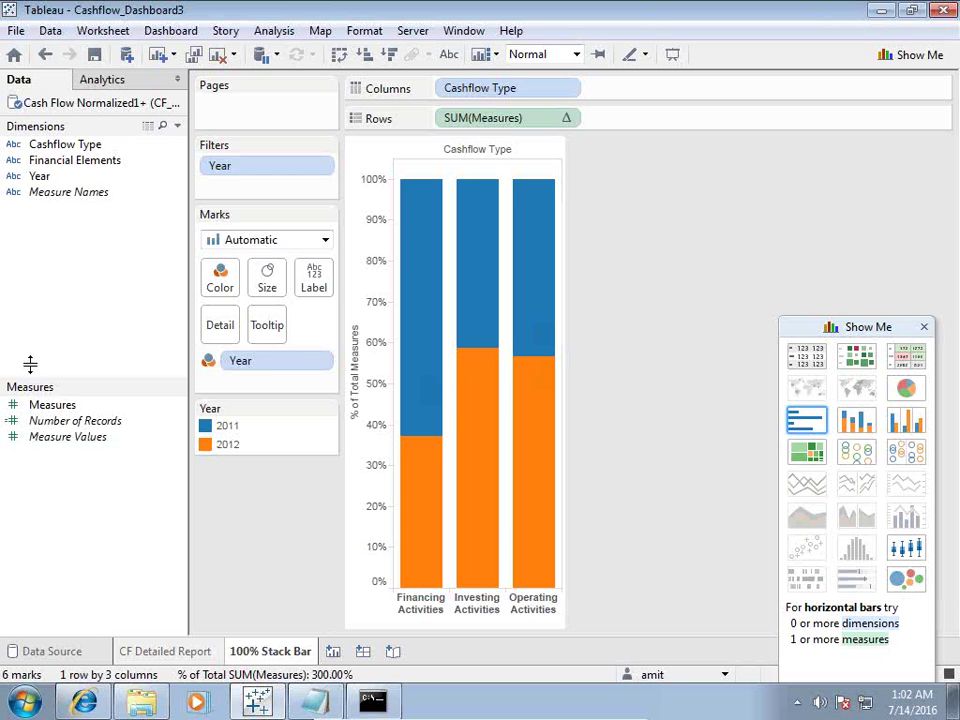
left_click_drag(68, 403, 318, 285)
mouse_move(482, 268)
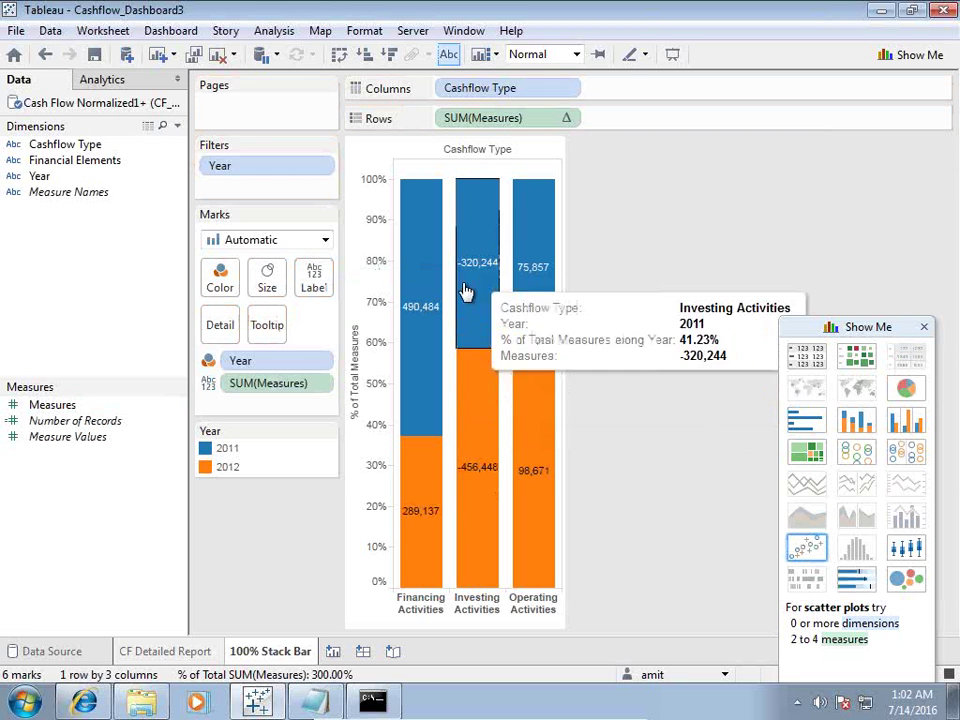
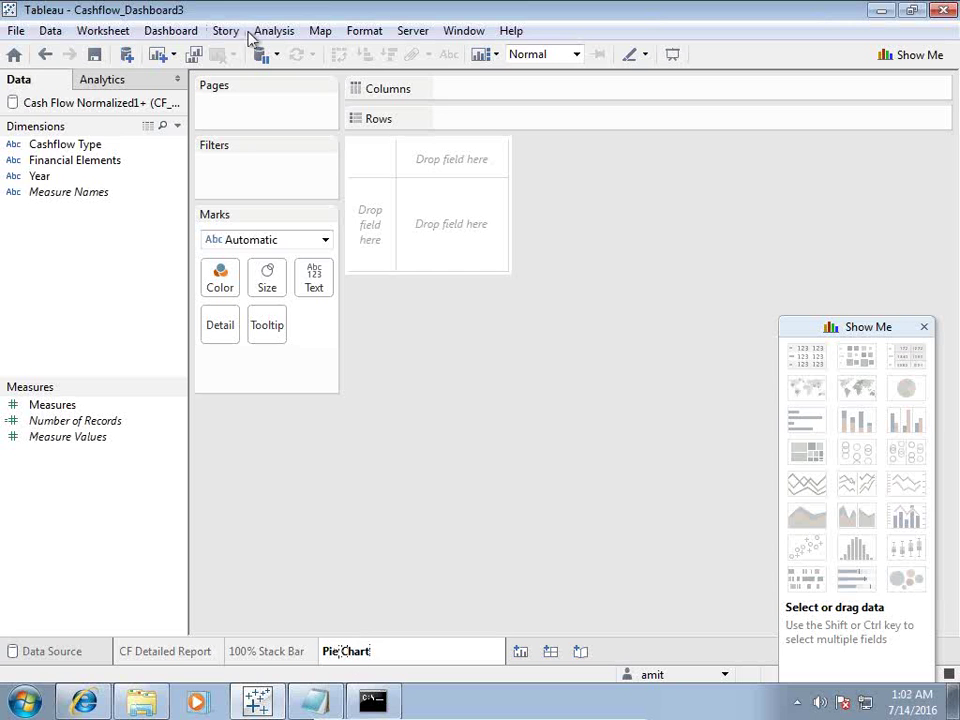
Step: Name the new worksheet "Pie Chart" and place Year on Rows using the Pie mark type
key("Return")
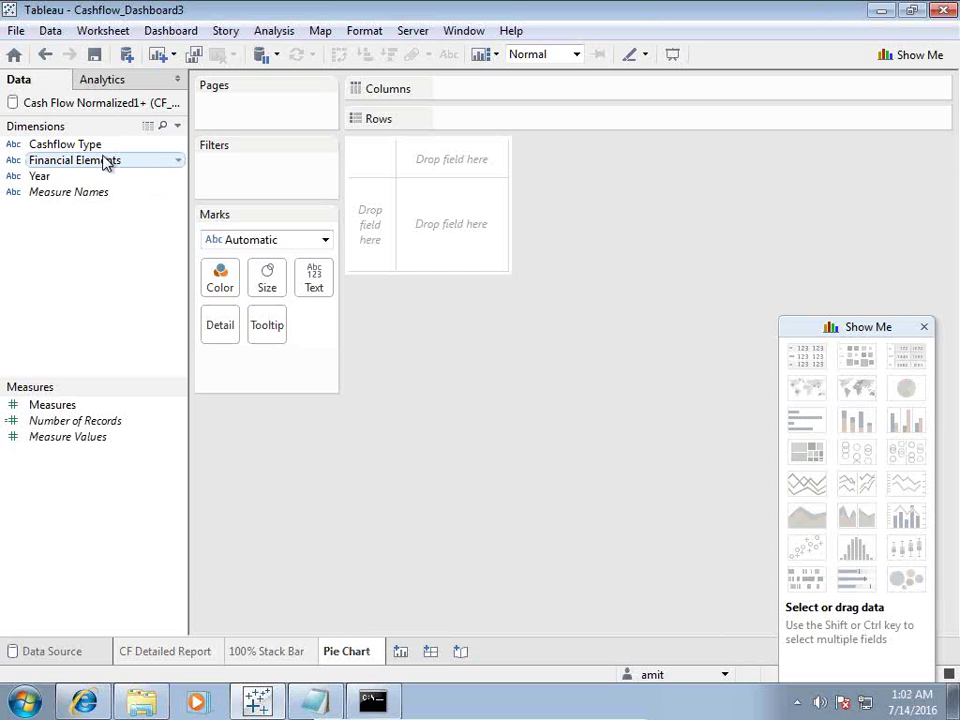
left_click_drag(900, 326, 807, 173)
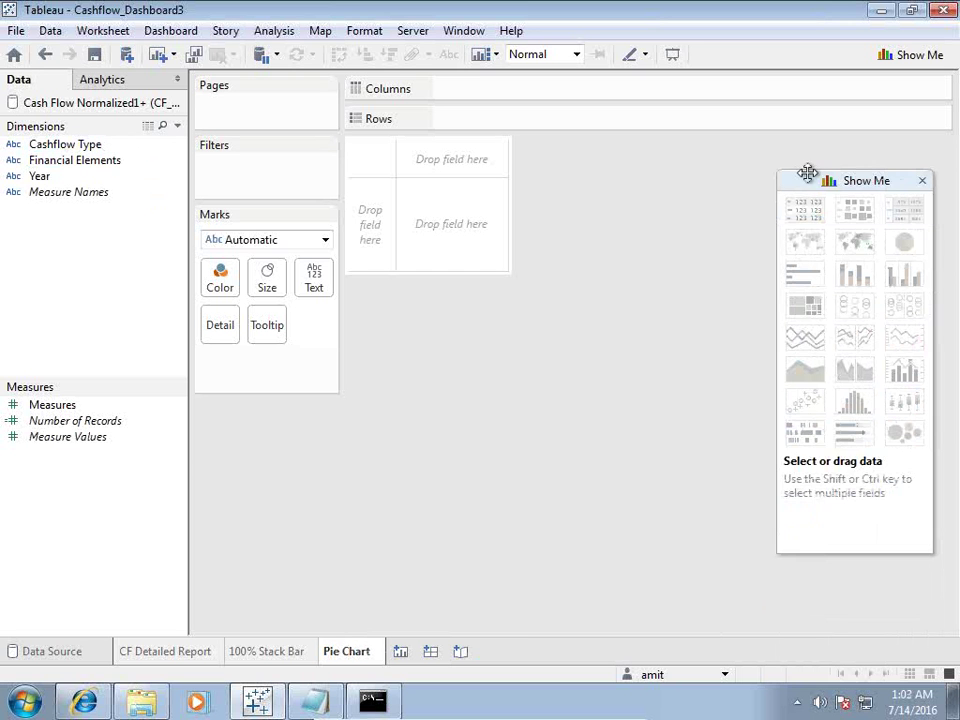
left_click_drag(62, 177, 450, 122)
left_click(310, 244)
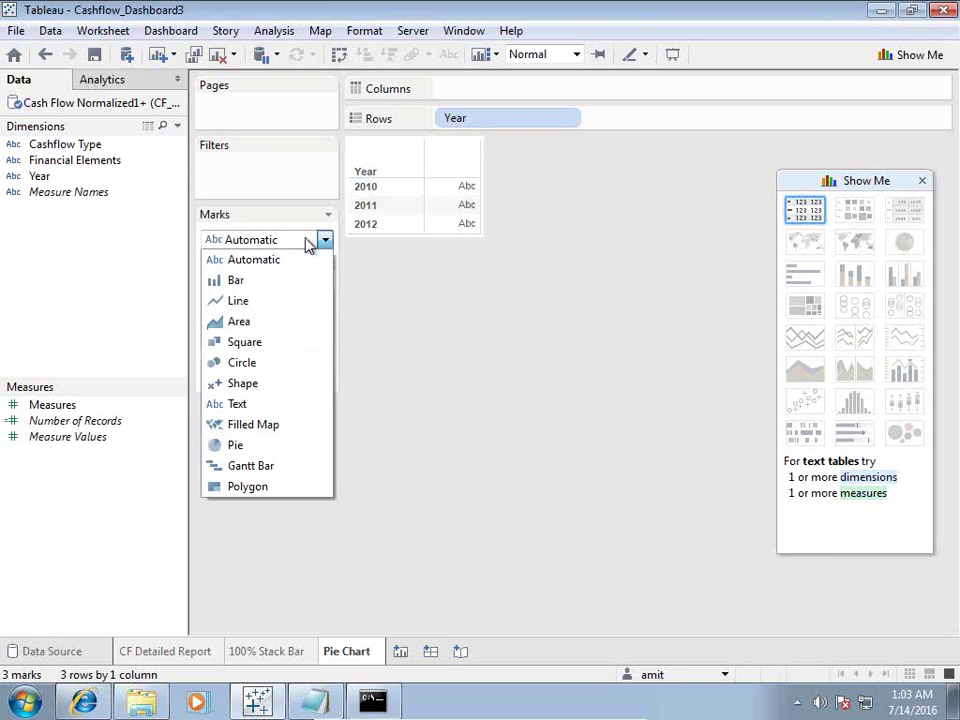
left_click(238, 445)
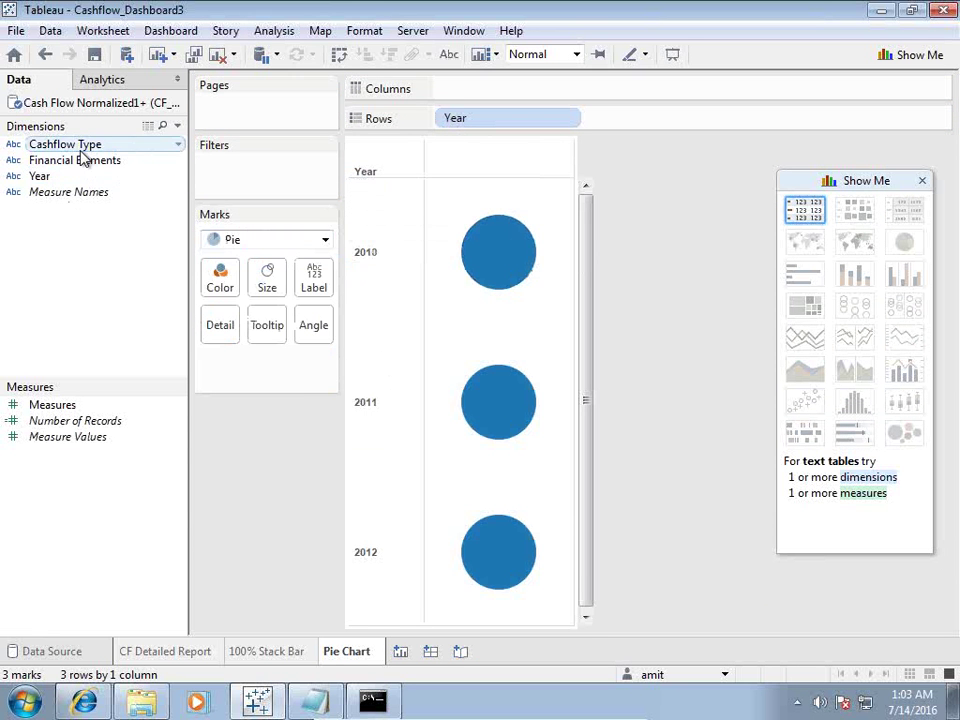
Step: Color the pies by Cashflow Type with Measures as the slice angle, and exclude the year 2010
left_click_drag(85, 150, 233, 290)
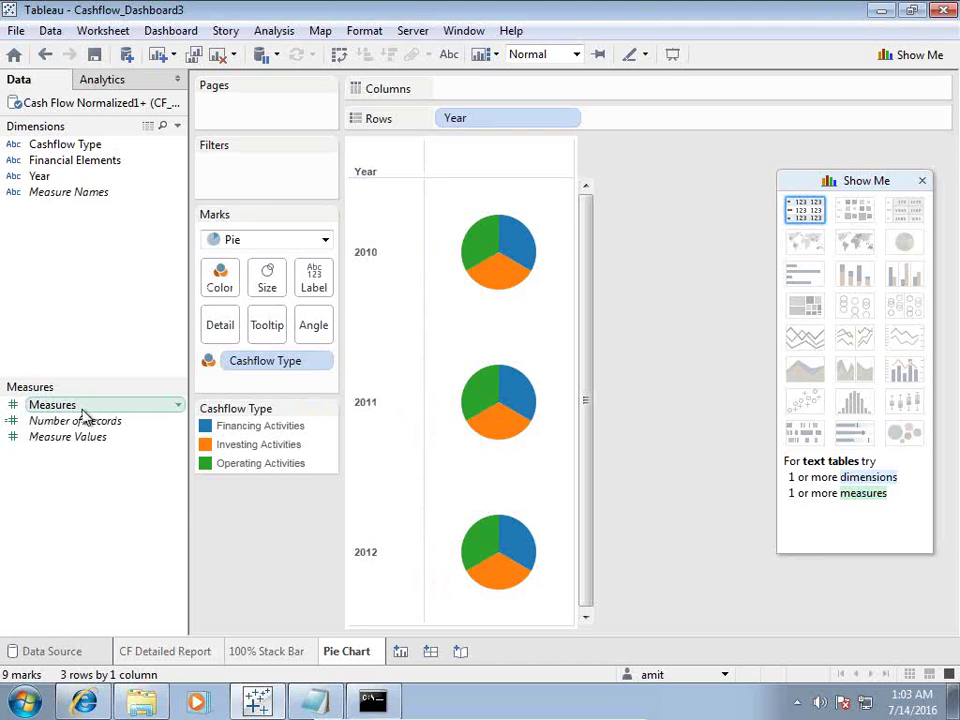
left_click_drag(86, 414, 313, 327)
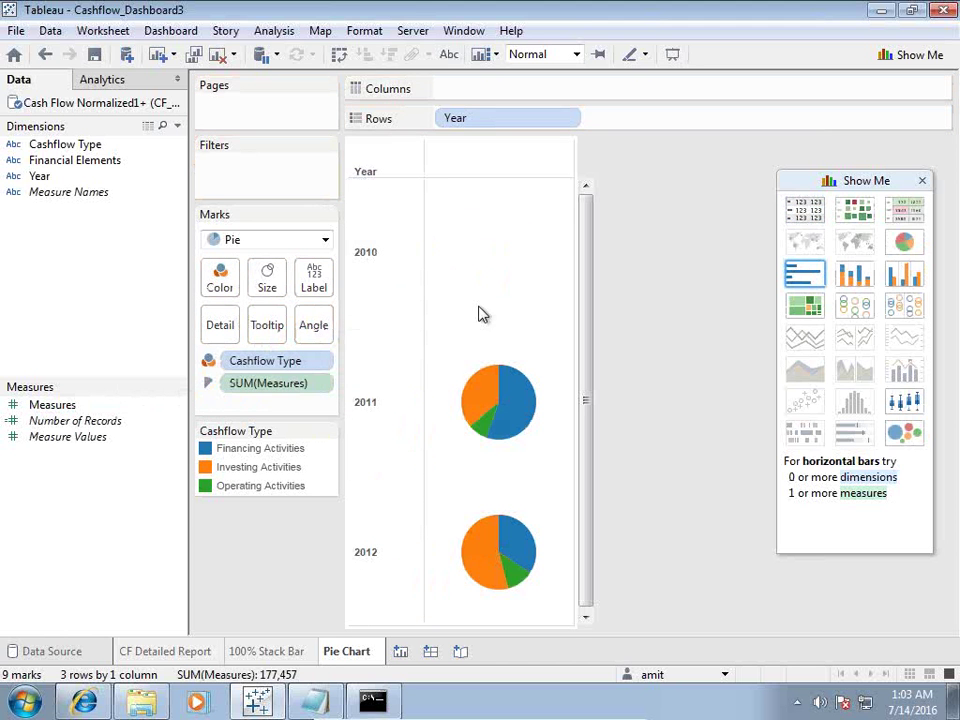
left_click(393, 245)
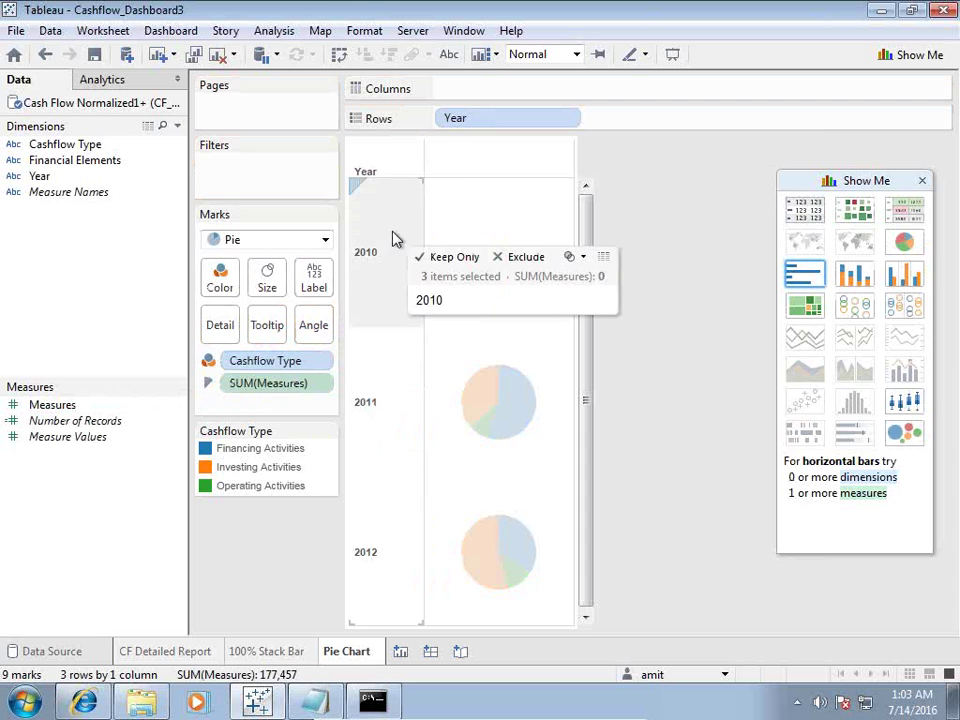
left_click(534, 258)
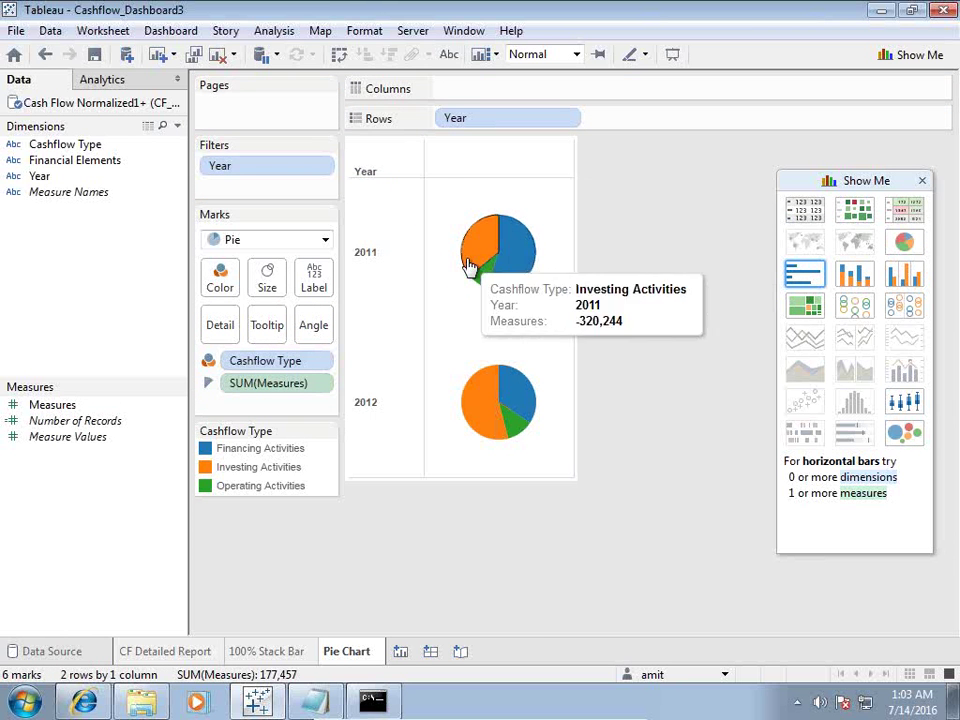
Step: Label the pie slices with Measures and Cashflow Type, and widen and heighten the chart to space out the labels
mouse_move(497, 253)
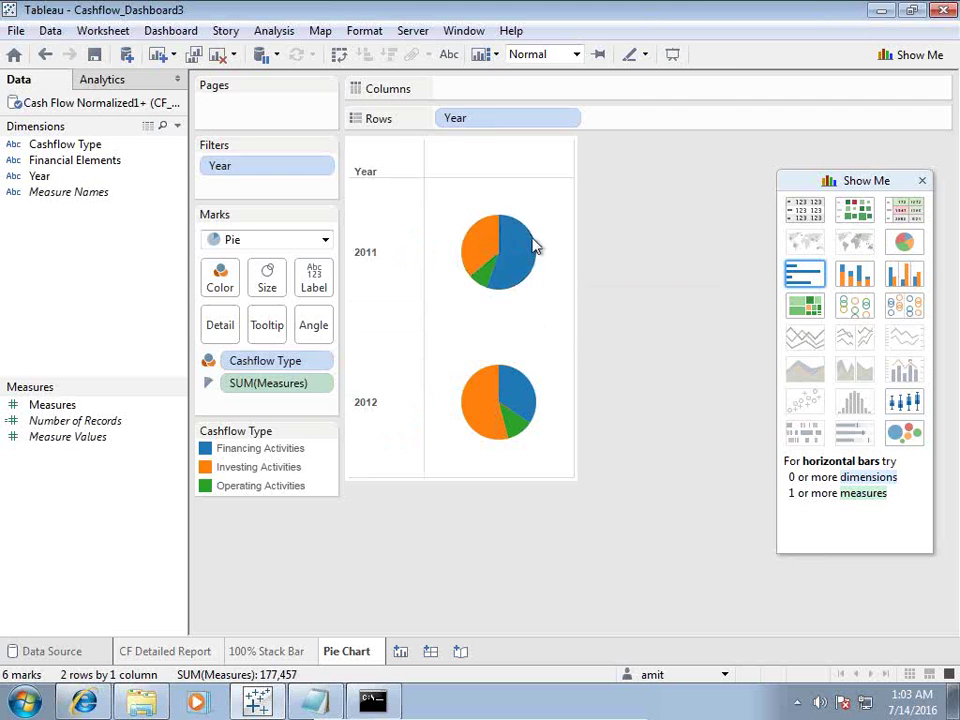
mouse_move(535, 247)
left_click_drag(70, 405, 318, 289)
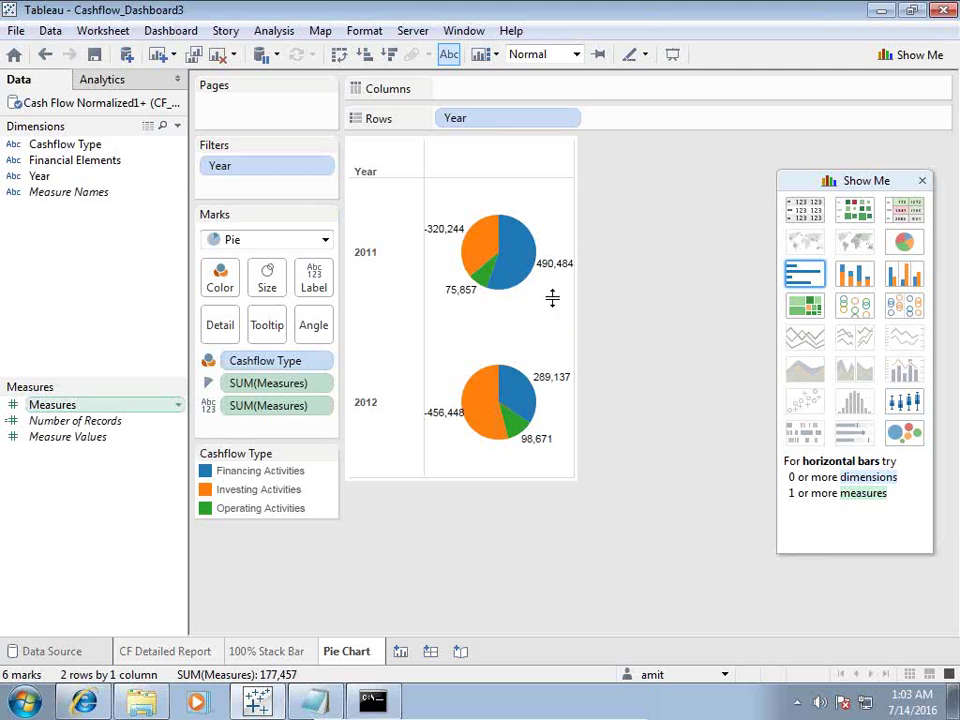
left_click_drag(72, 150, 314, 285)
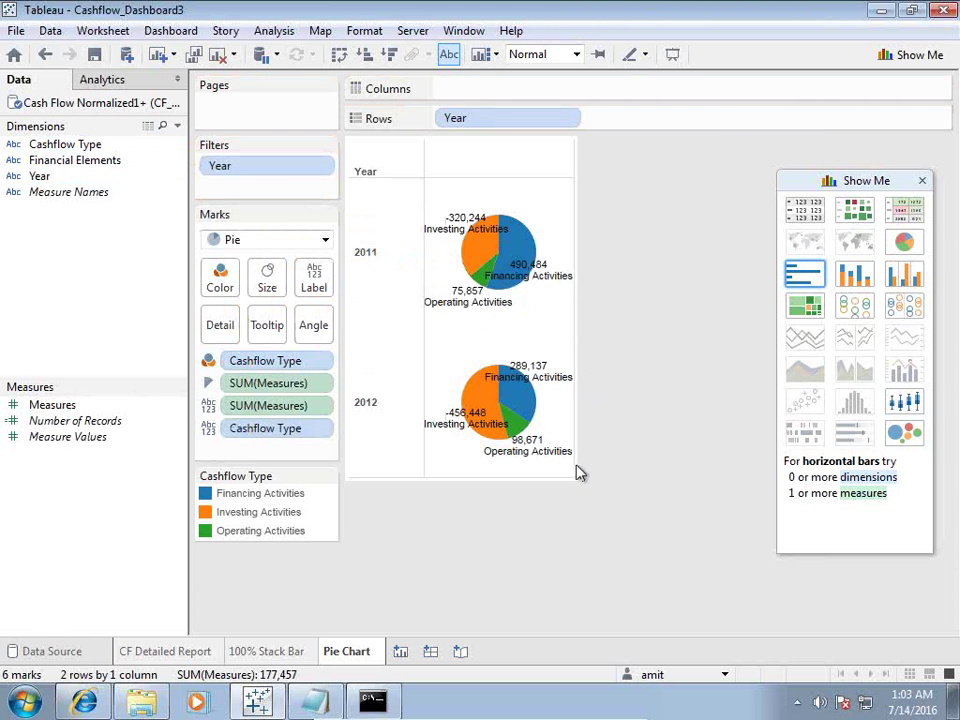
left_click_drag(576, 468, 686, 470)
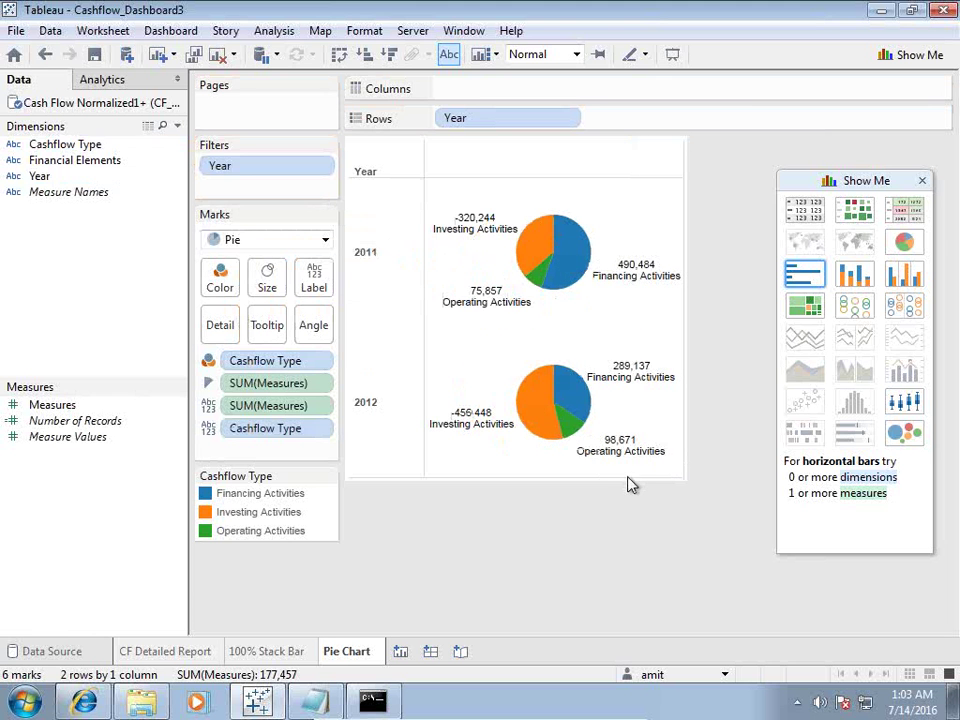
left_click_drag(619, 480, 618, 548)
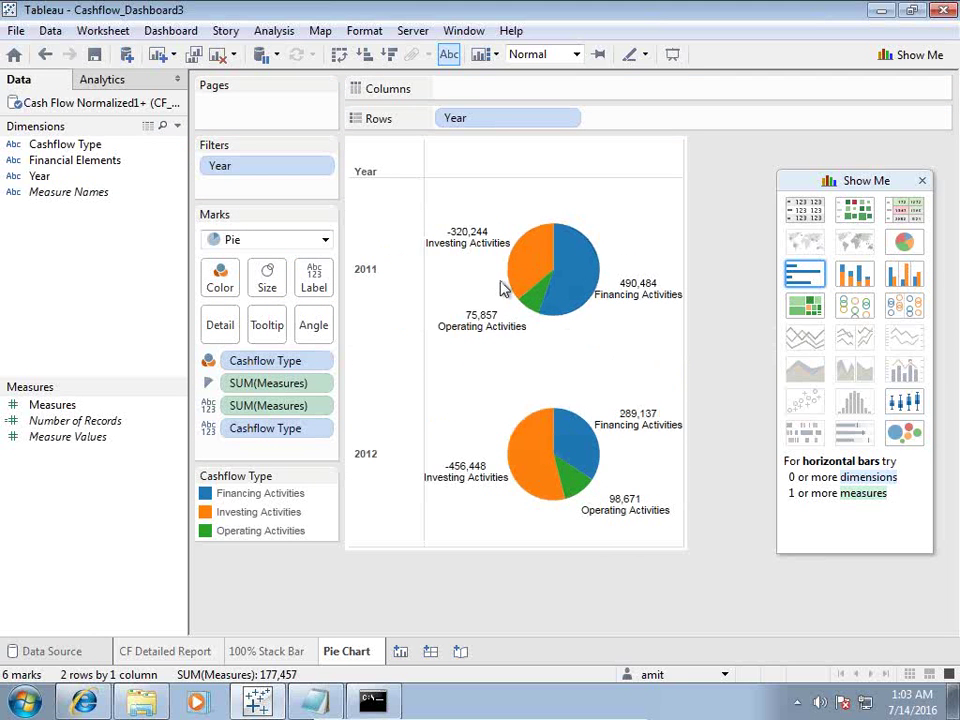
Step: Rename the Pie Chart worksheet "Year Over Year CF Pie Chart"
double_click(358, 658)
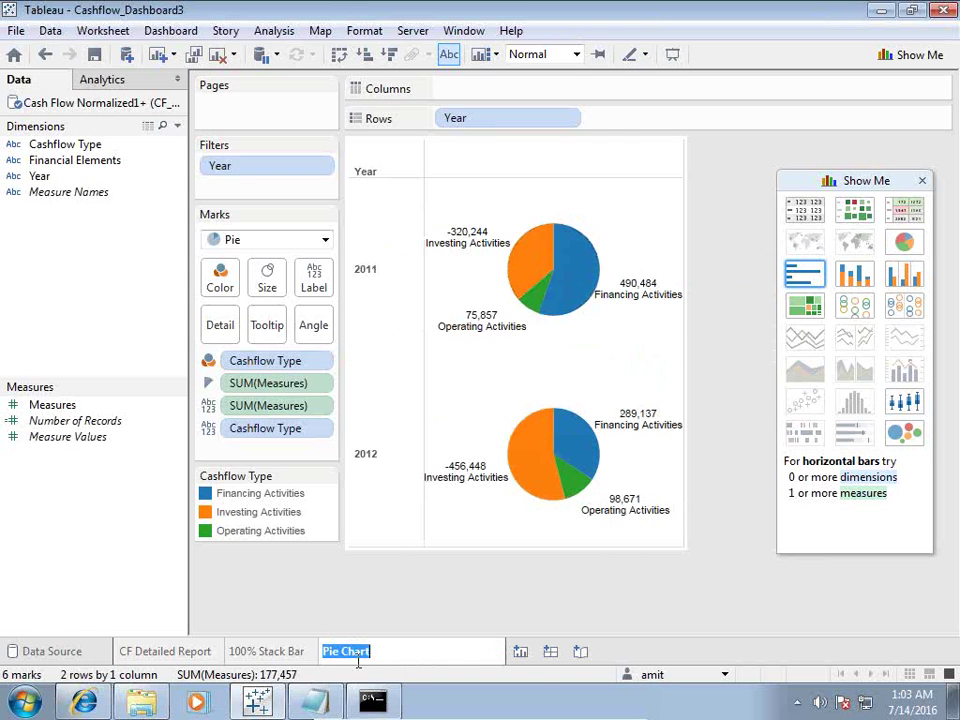
left_click(373, 650)
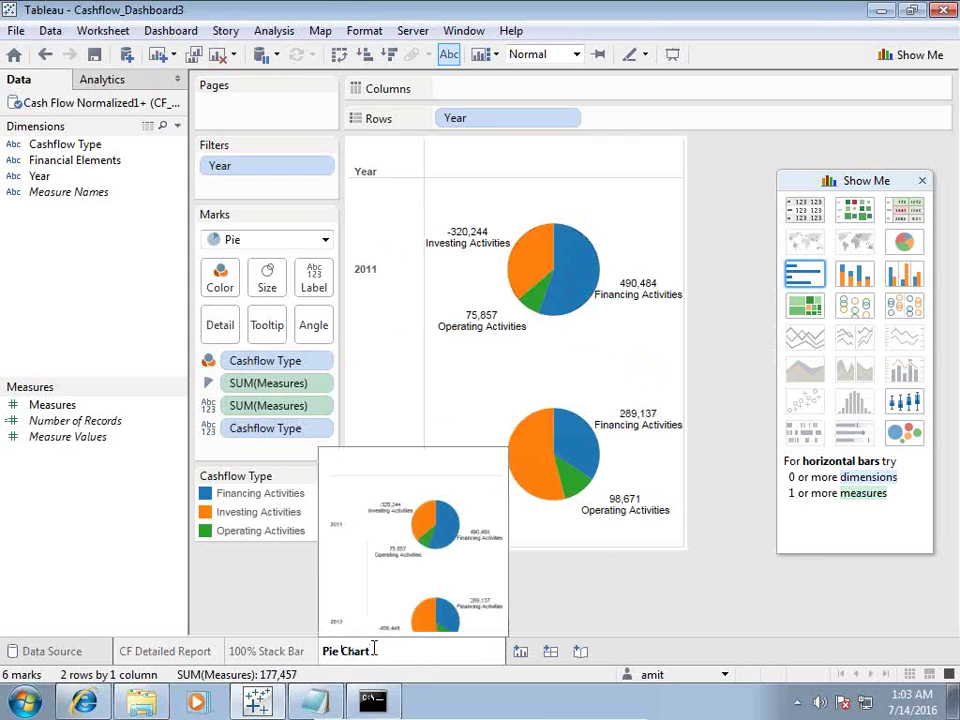
type("Year Over")
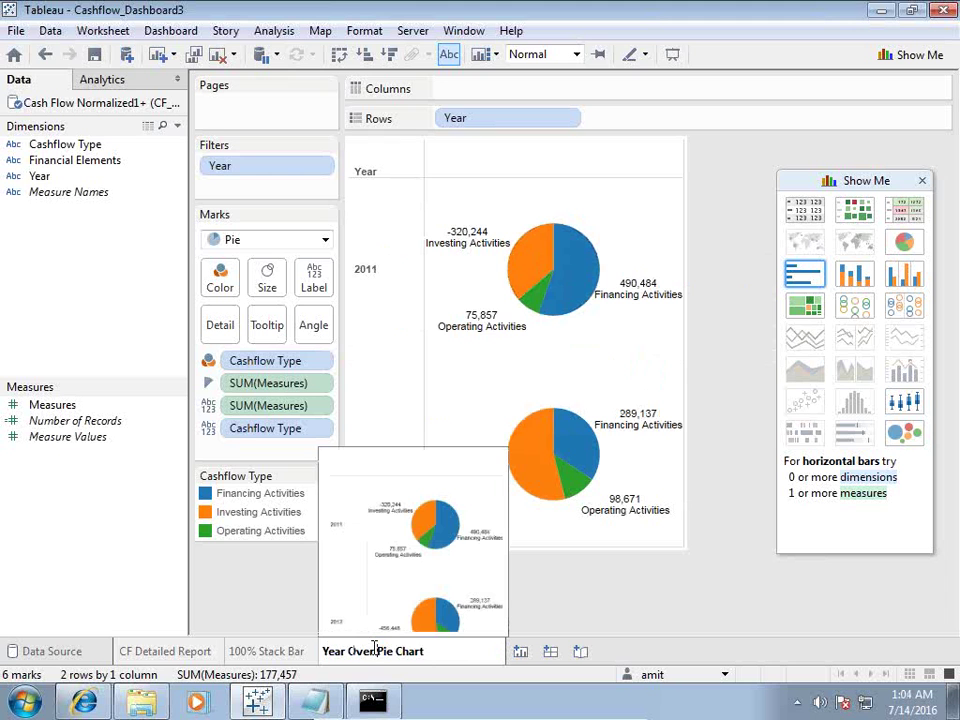
type(" Year")
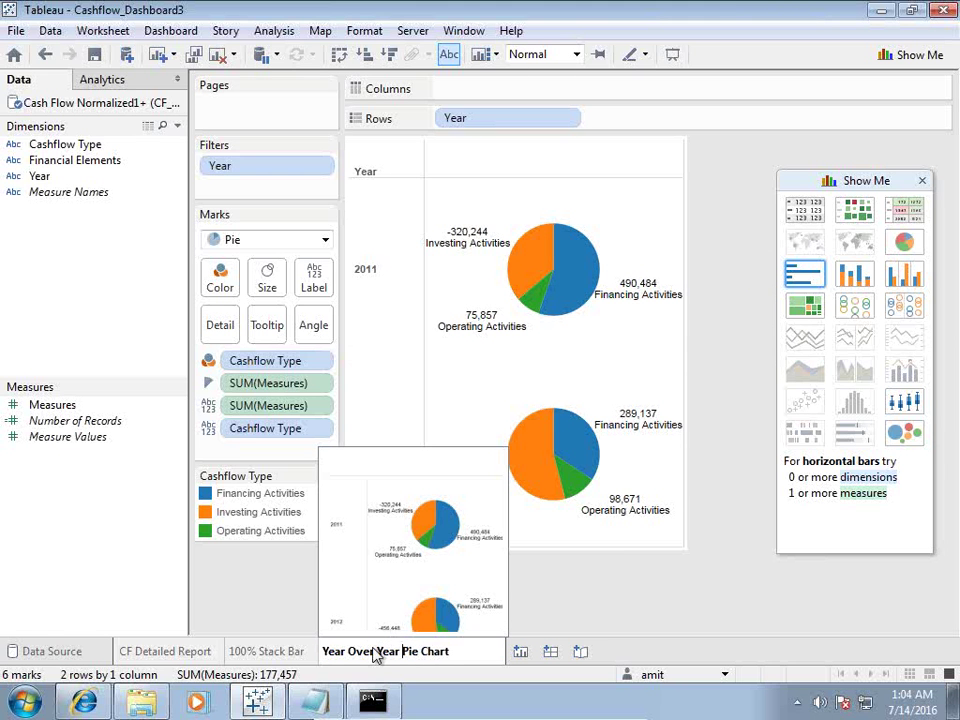
key("Return")
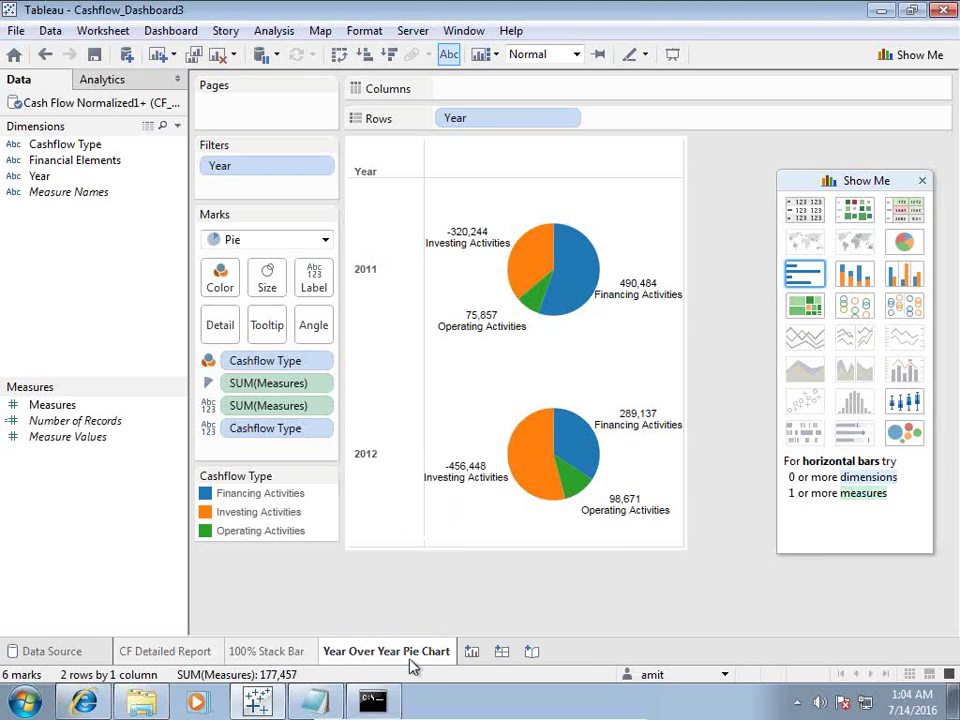
double_click(405, 651)
left_click(405, 651)
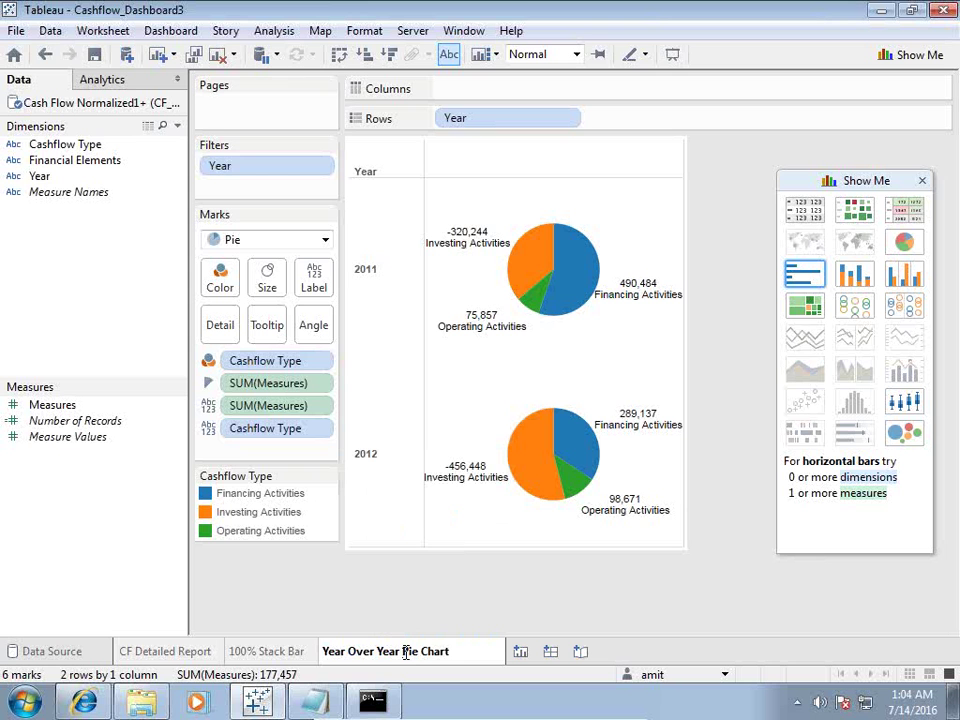
type("CF")
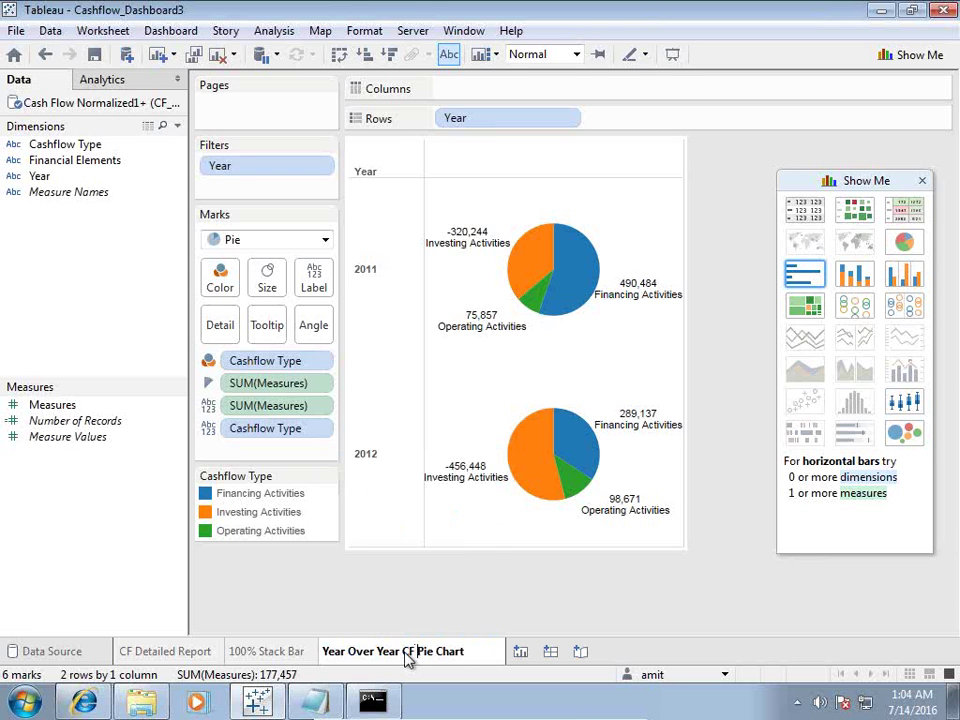
key("Return")
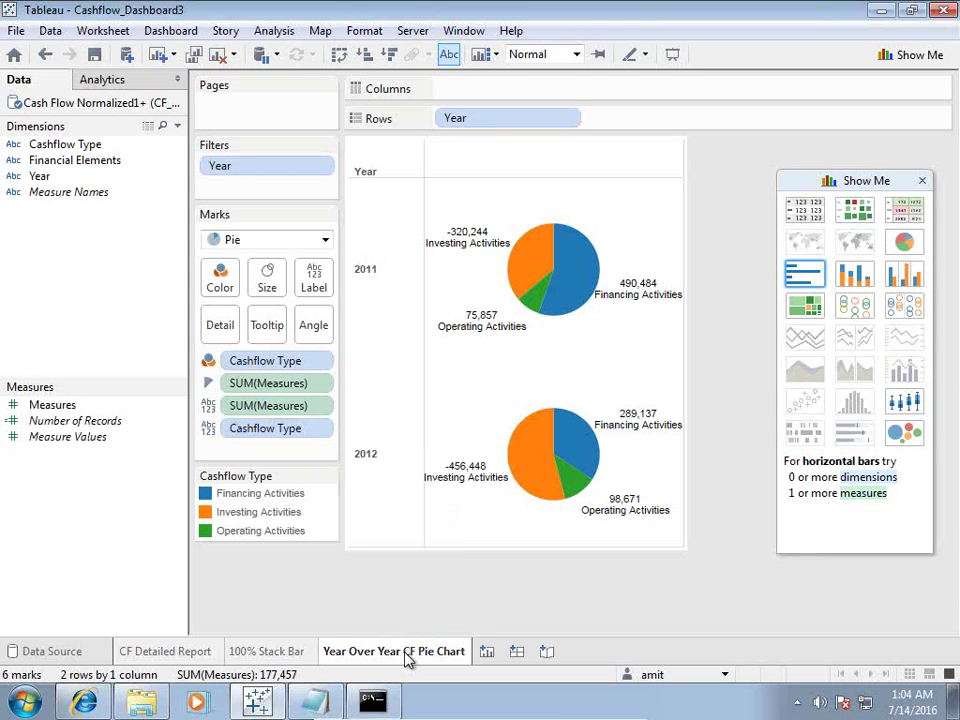
Step: Add a new worksheet and create a calculated field named "Dummy" with the formula 0
left_click(486, 653)
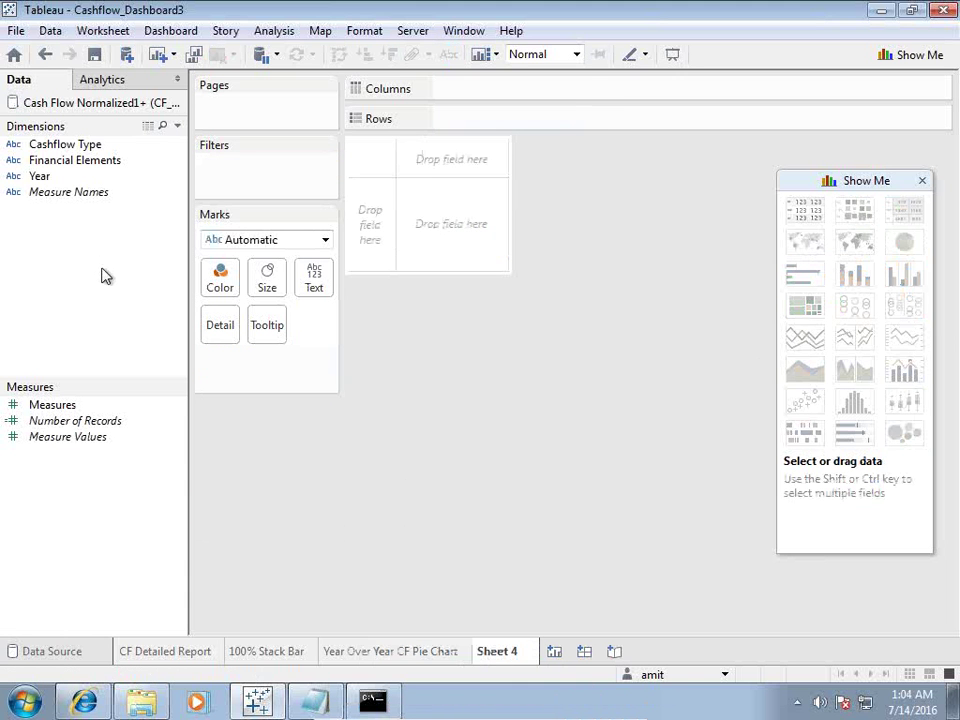
right_click(93, 500)
left_click(186, 507)
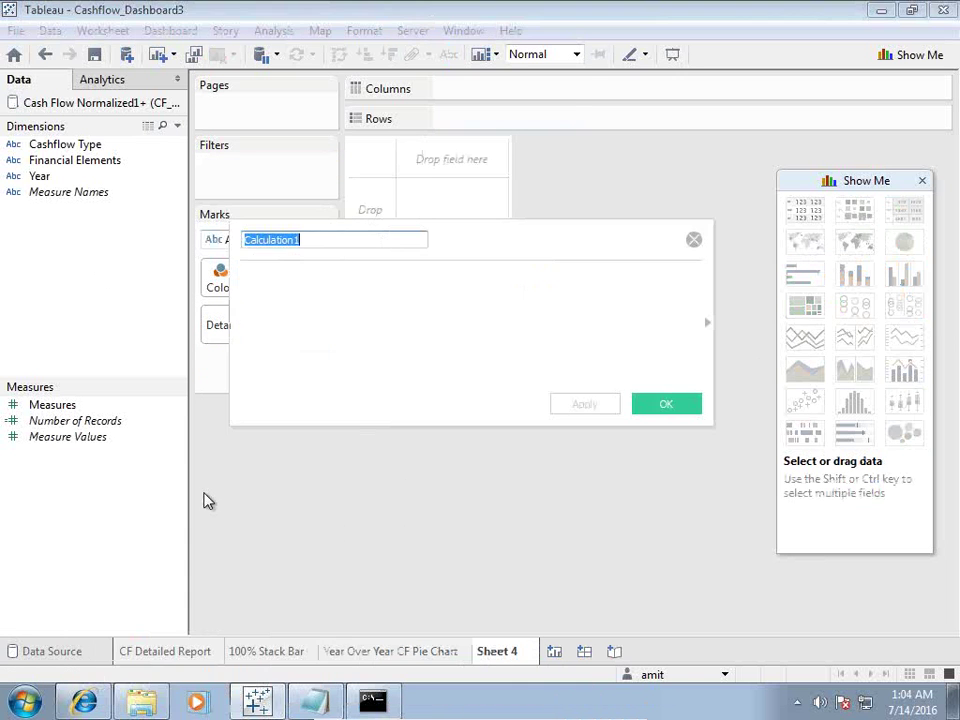
type("DU")
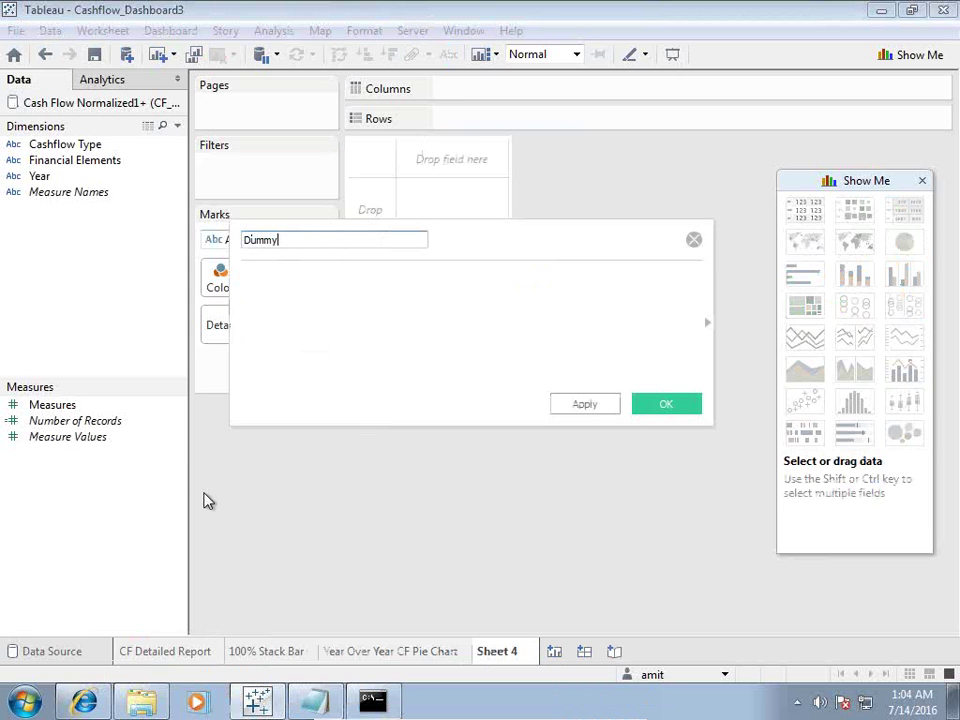
key("Tab")
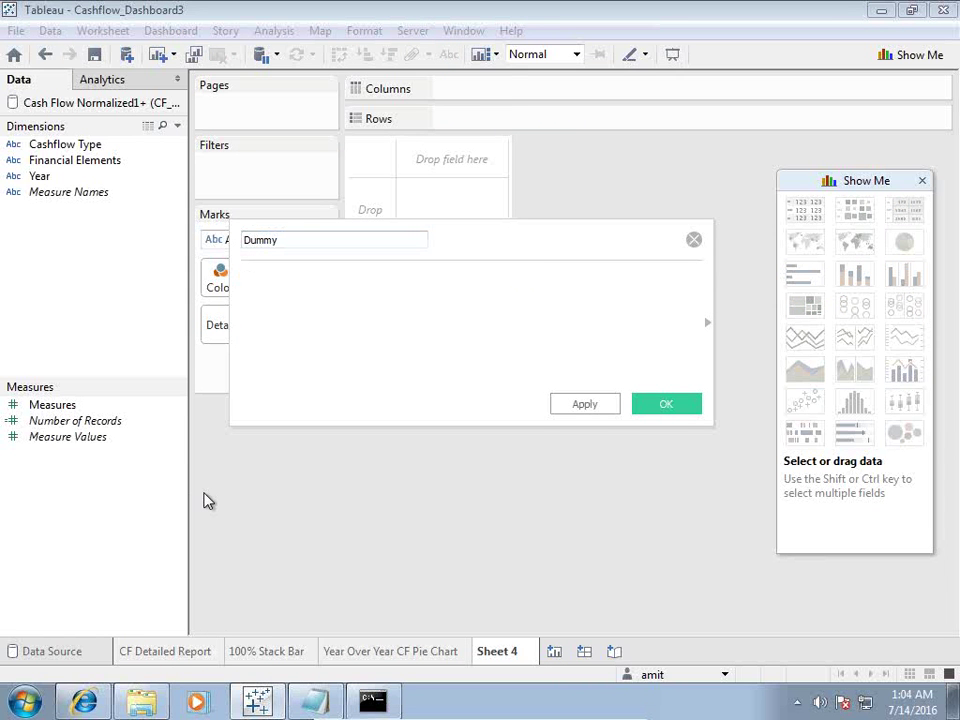
type("0")
key("Return")
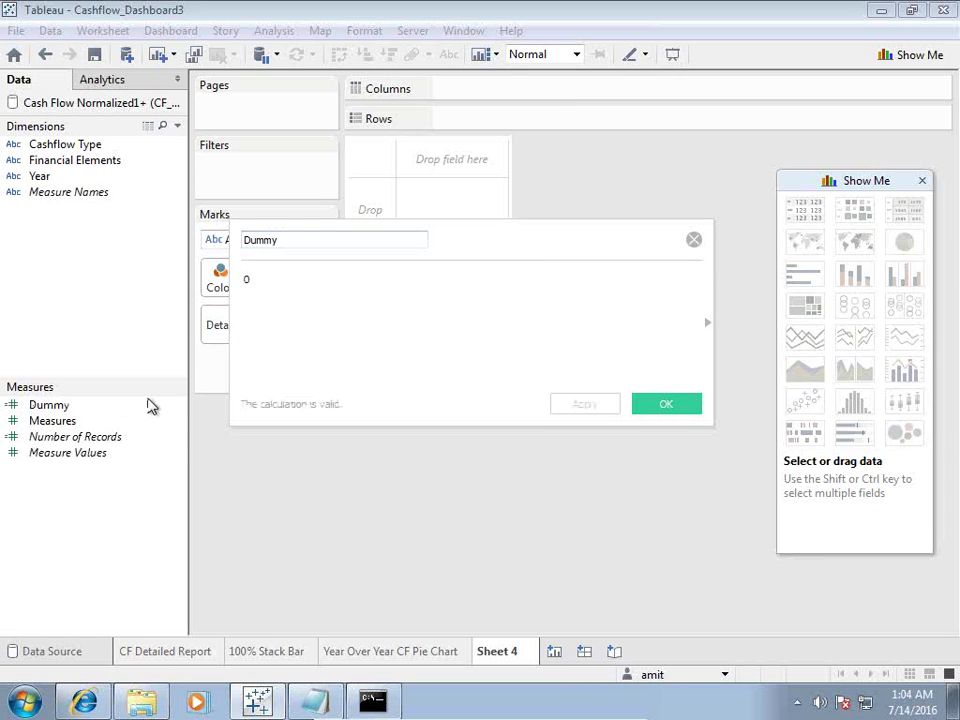
left_click(667, 408)
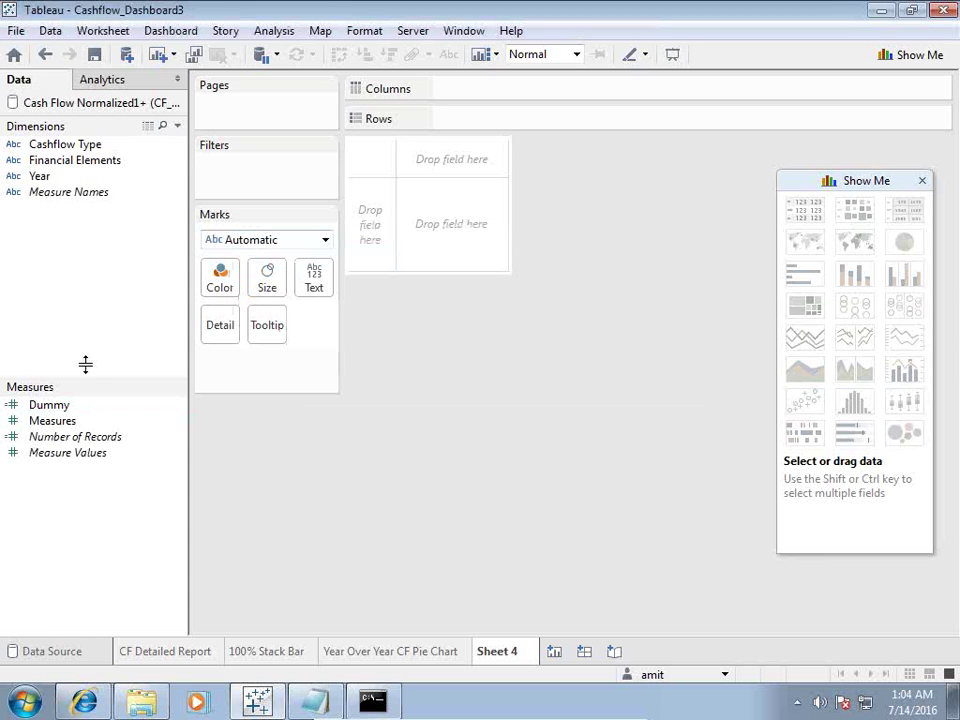
Step: Place Dummy twice on Columns as a dual axis and set the first Dummy's mark type to Pie
mouse_move(50, 405)
left_mouse_down()
mouse_move(78, 420)
mouse_move(538, 96)
left_mouse_up()
left_click_drag(50, 405, 672, 98)
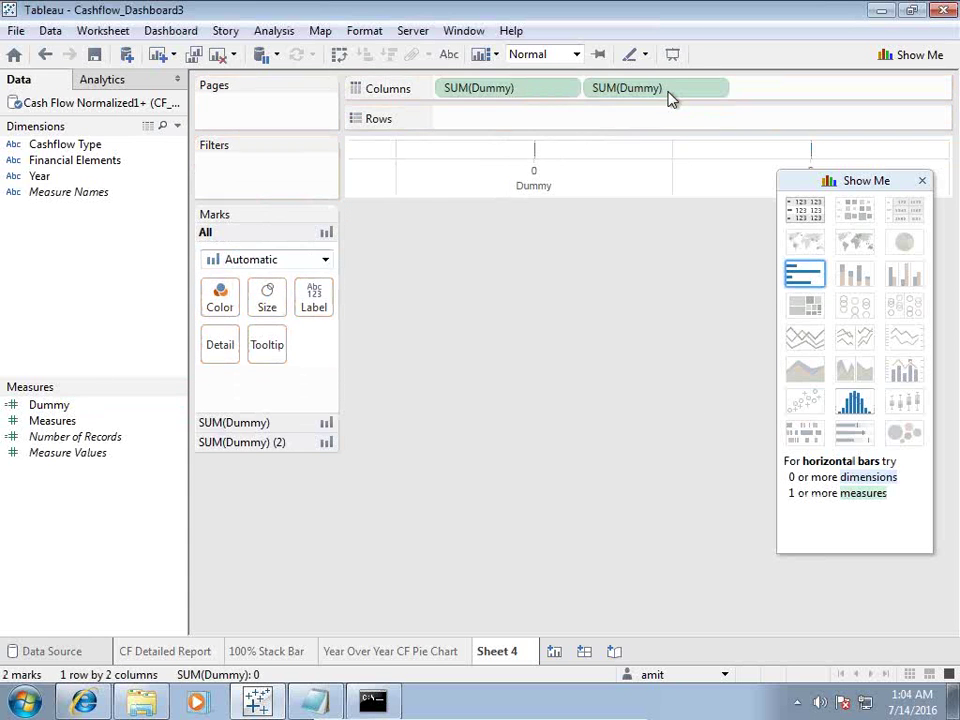
right_click(760, 160)
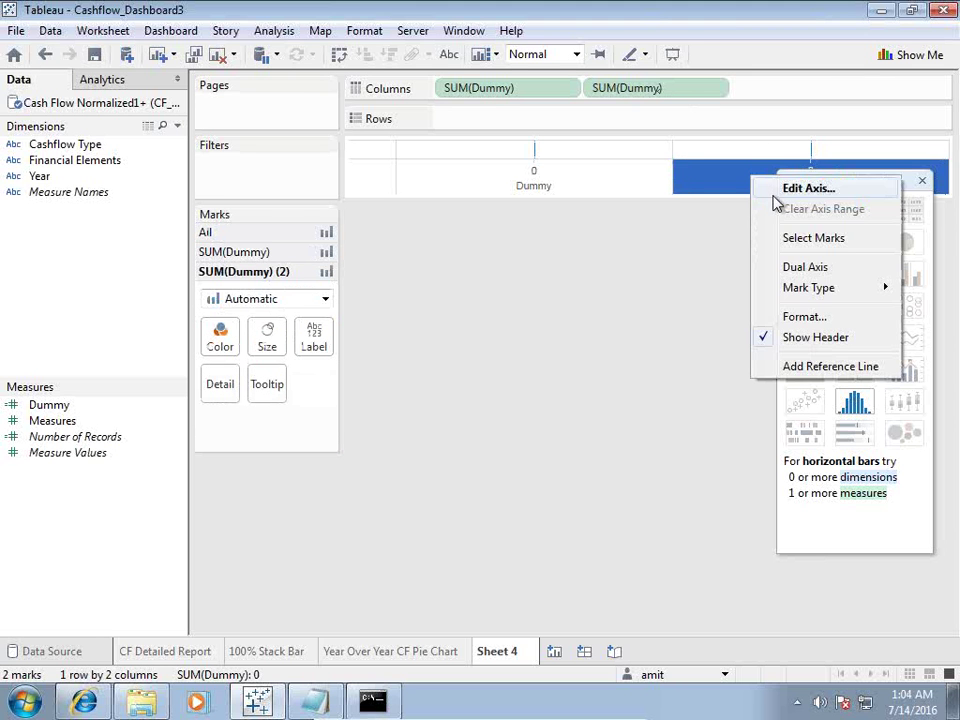
left_click(798, 263)
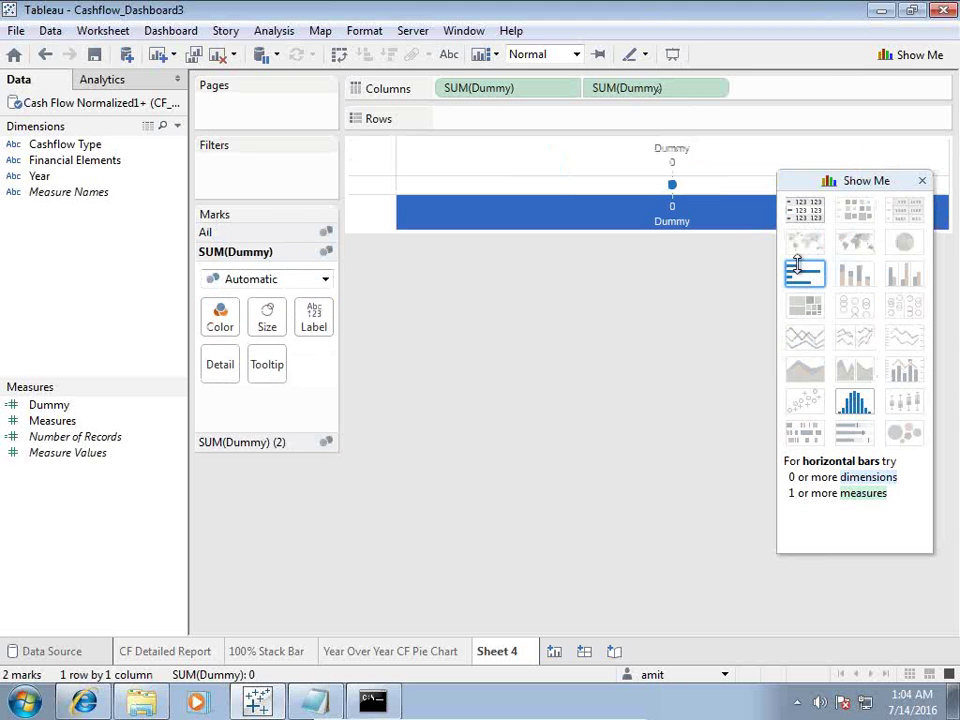
left_click(283, 281)
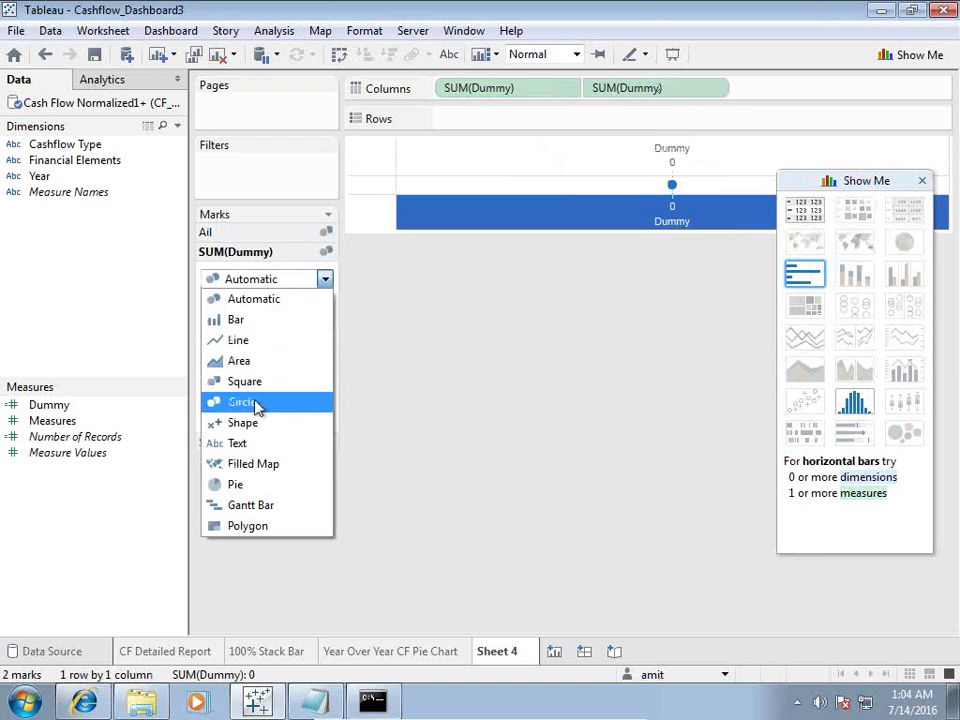
left_click(250, 484)
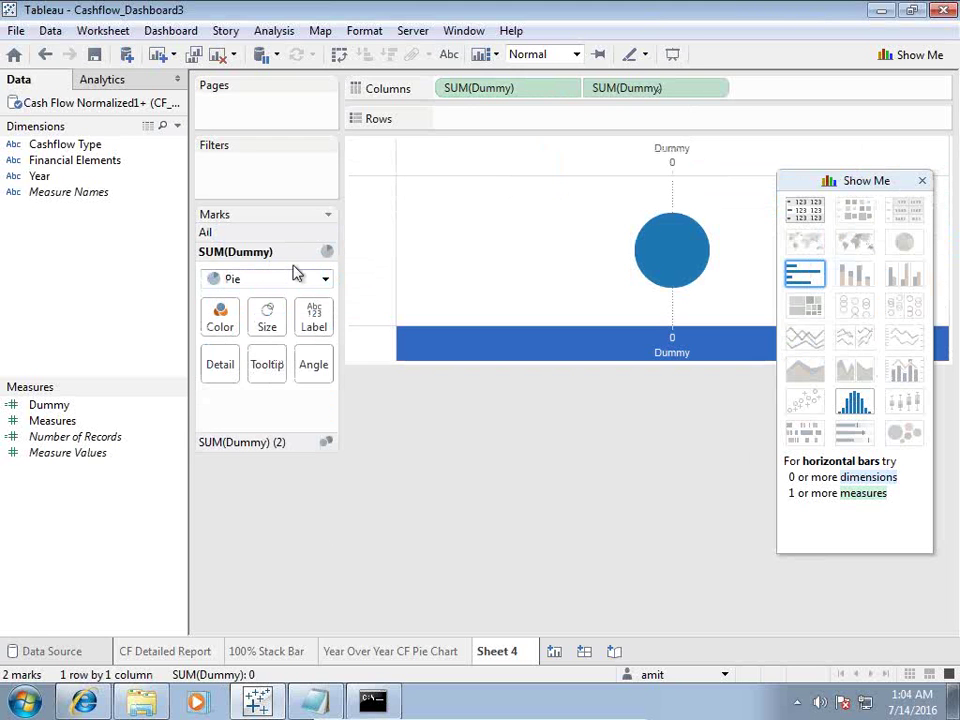
Step: Color the second Dummy mark white and enlarge the first Dummy's pie so it forms a ring around it
left_click(264, 445)
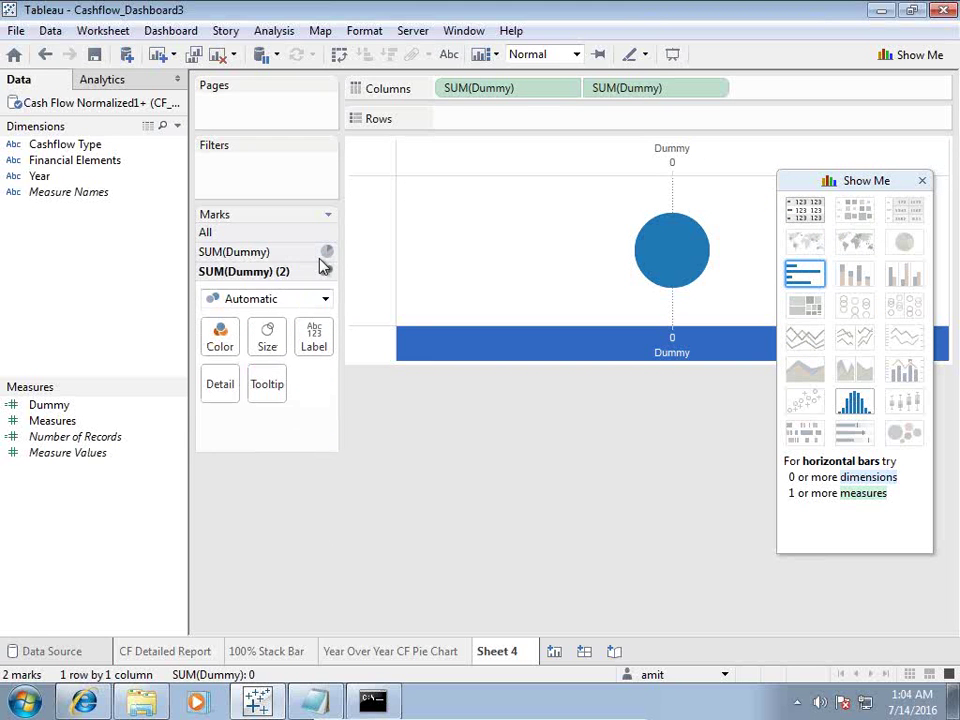
left_click(216, 337)
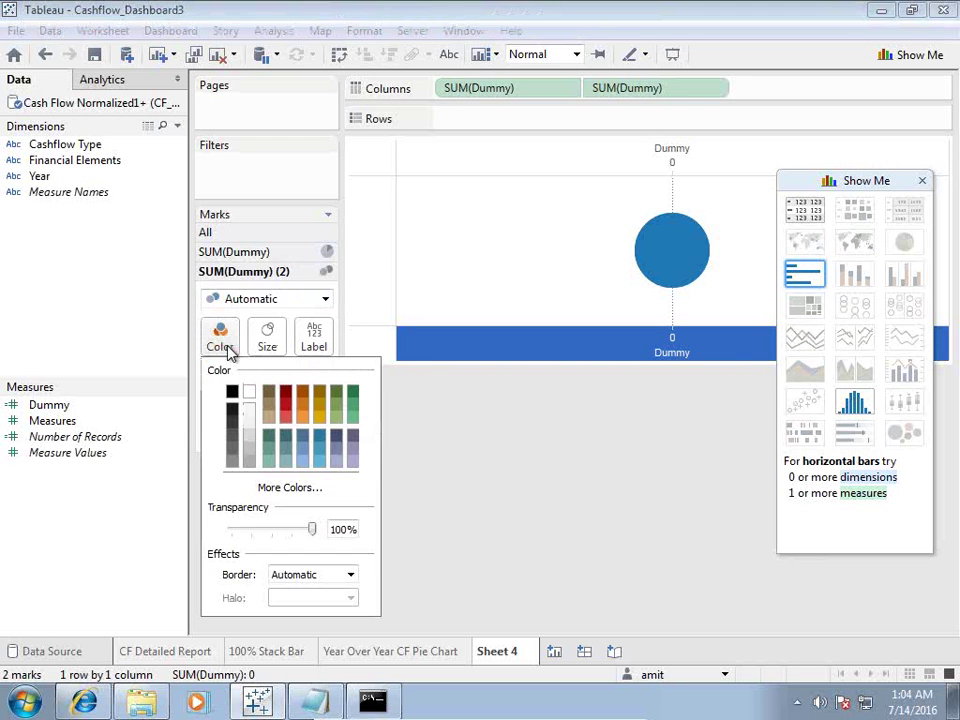
left_click(250, 402)
left_click(556, 339)
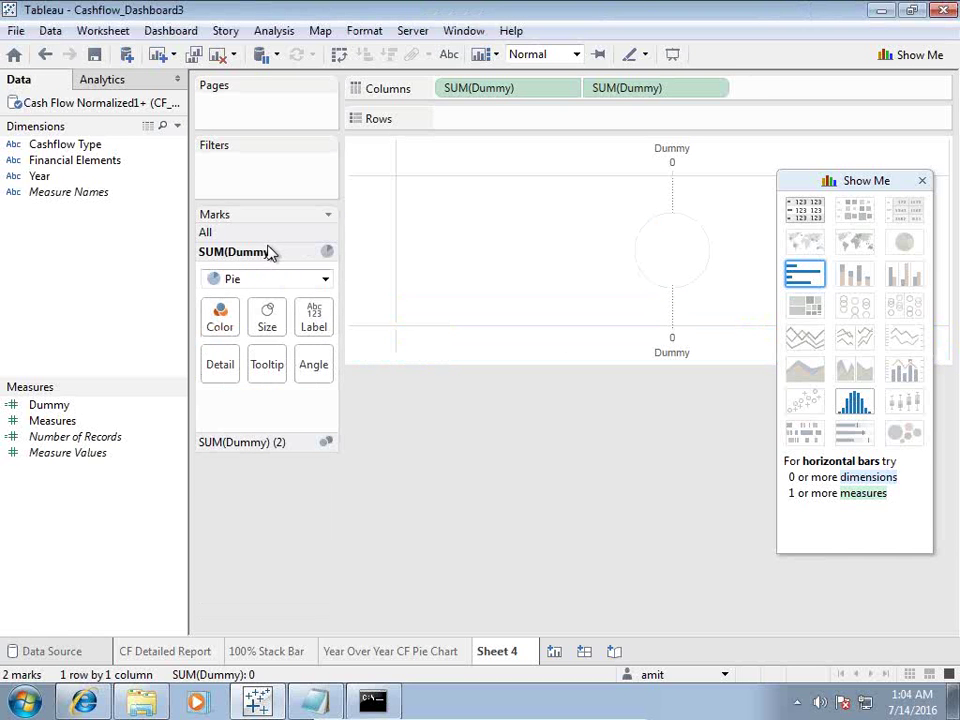
left_click(268, 328)
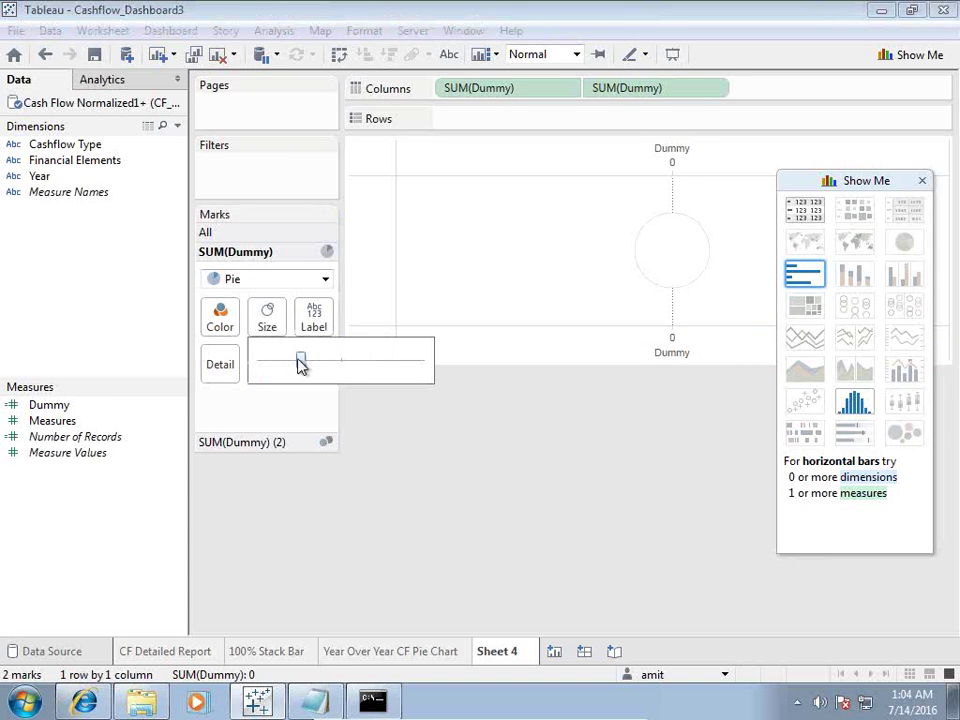
left_click_drag(300, 364, 332, 371)
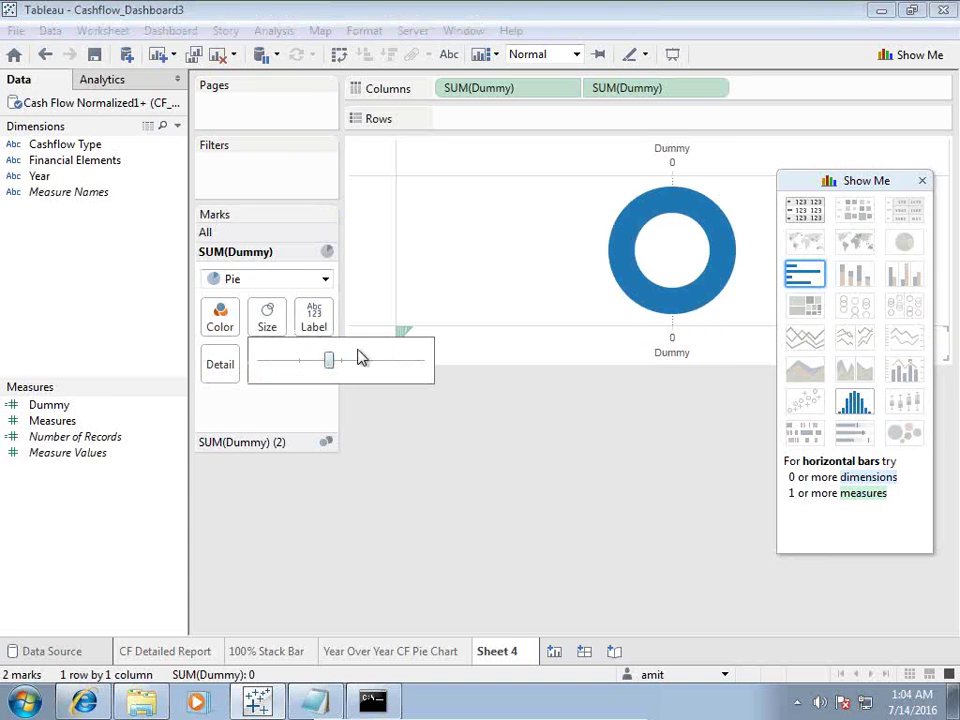
left_click(444, 407)
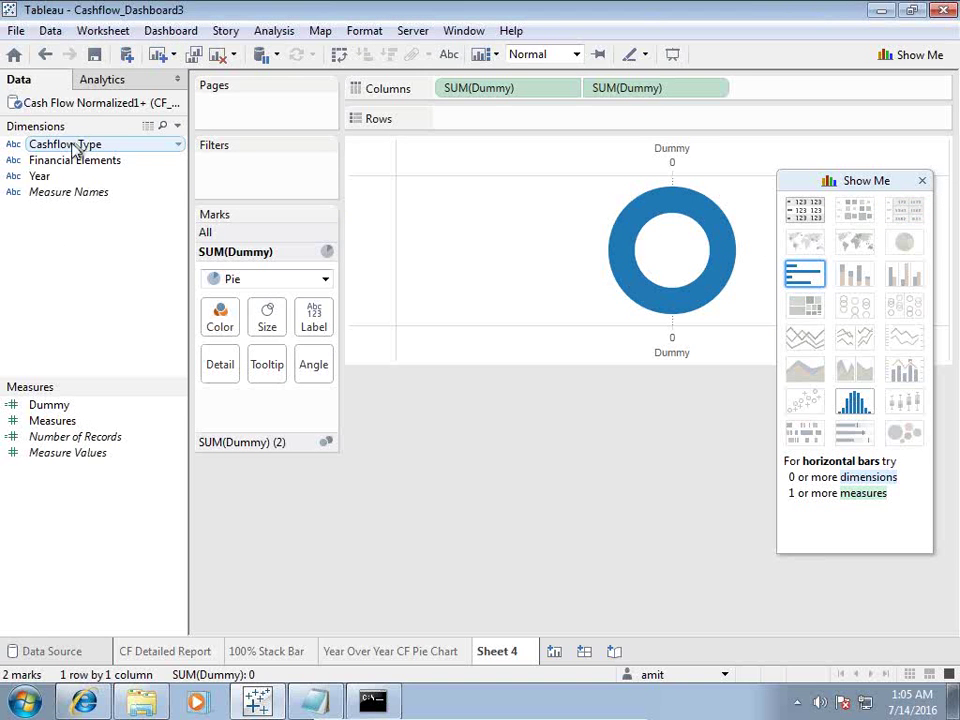
Step: Color the first Dummy's ring by Cashflow Type with Measures as labels, and hide the Dummy axis headers
left_click_drag(76, 147, 225, 316)
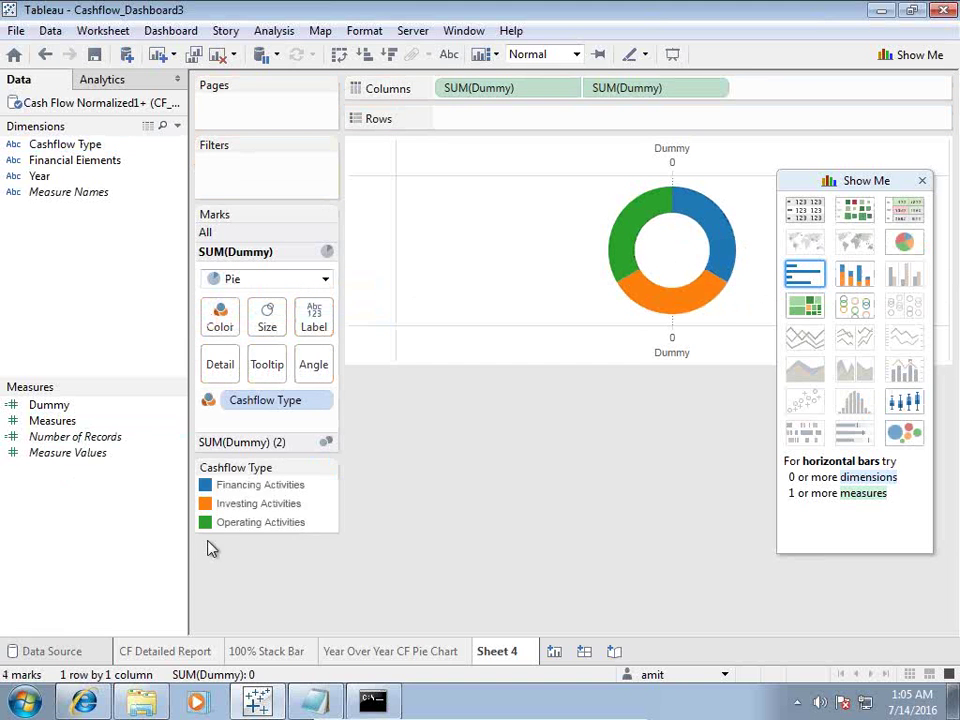
left_click_drag(60, 422, 317, 326)
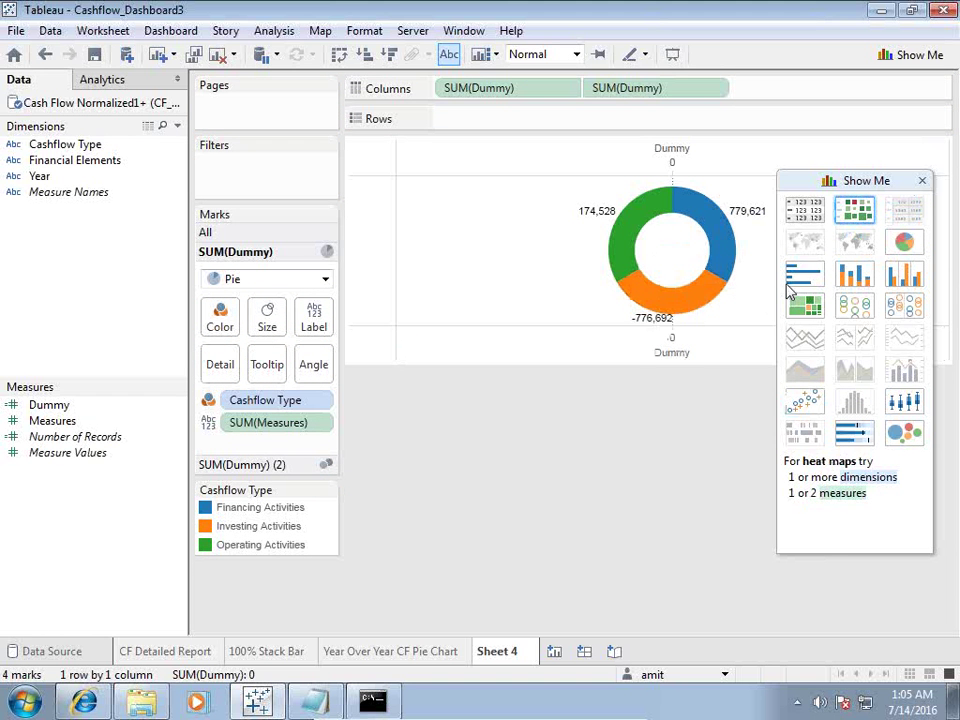
right_click(670, 350)
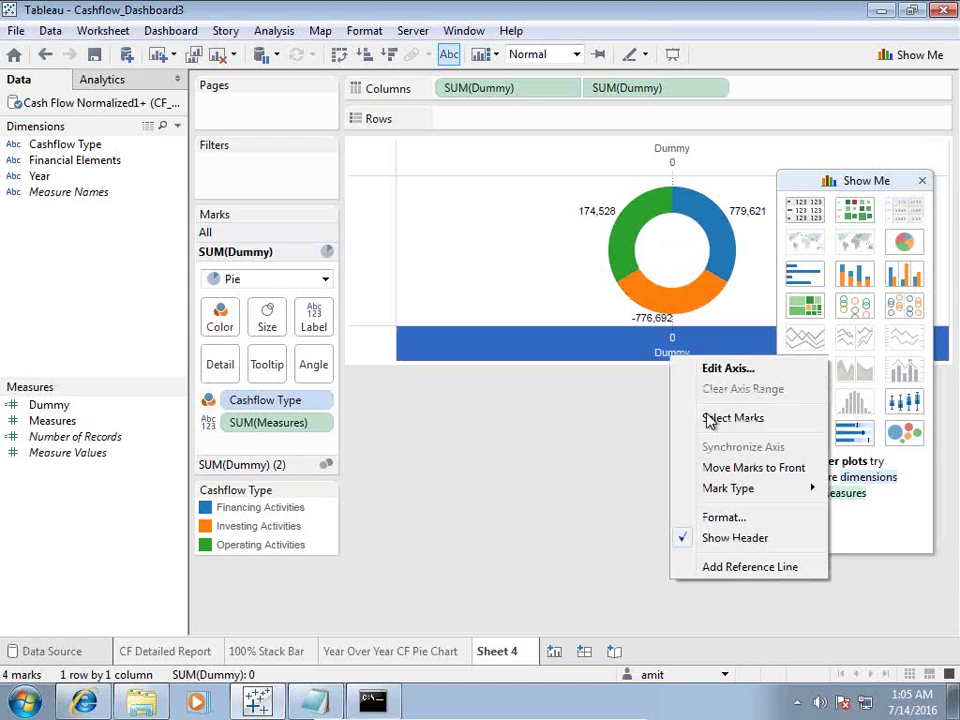
left_click(712, 539)
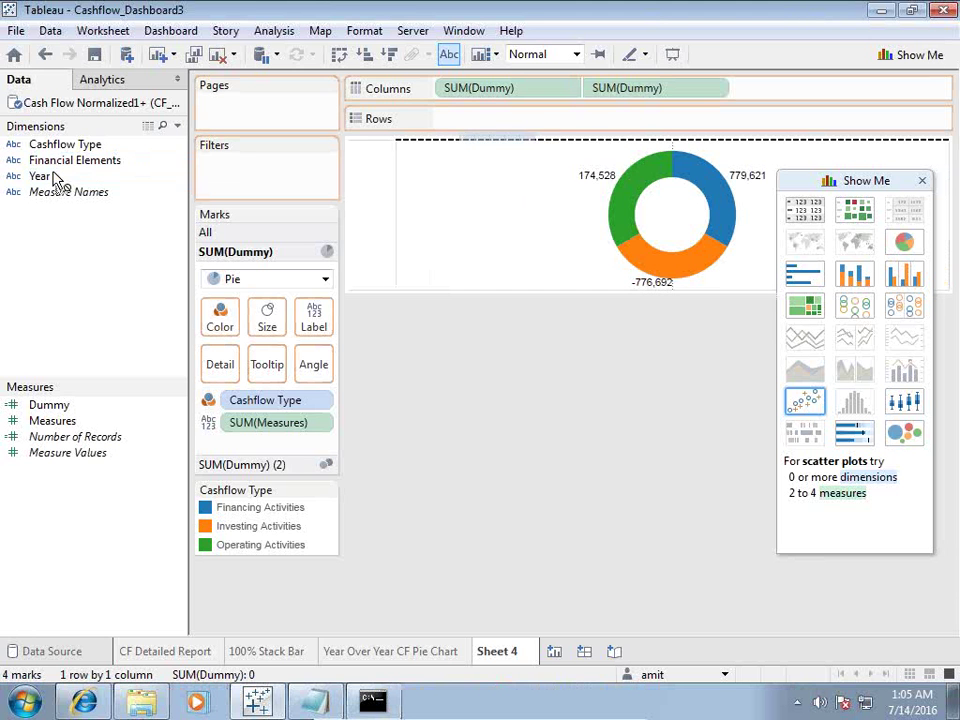
Step: Split the donut by Year on Rows and exclude the year 2010
left_click_drag(56, 178, 507, 128)
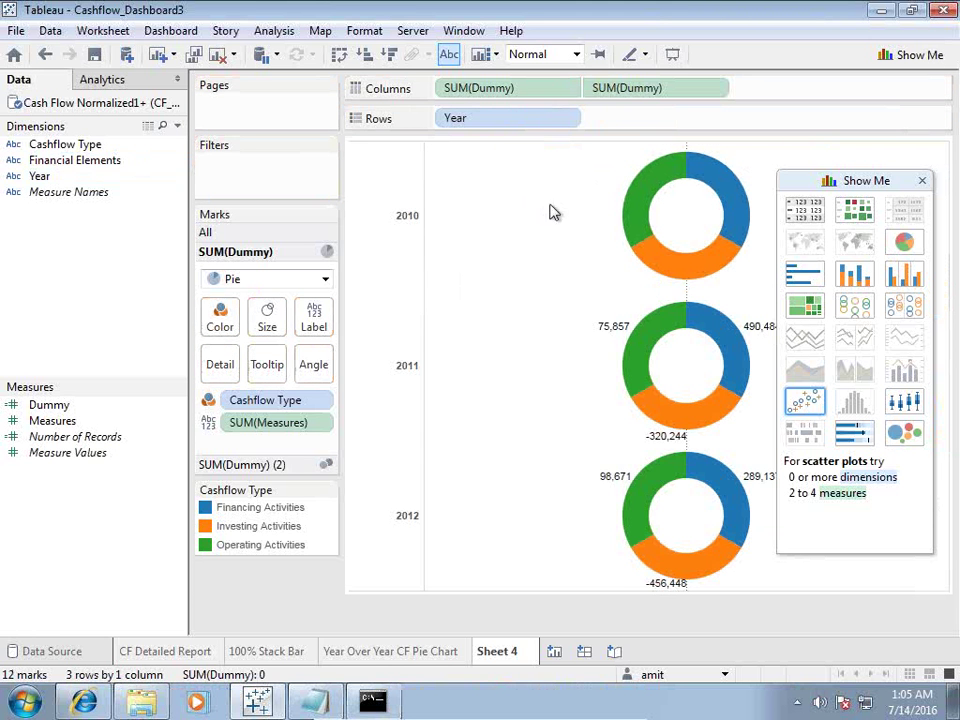
left_click(409, 215)
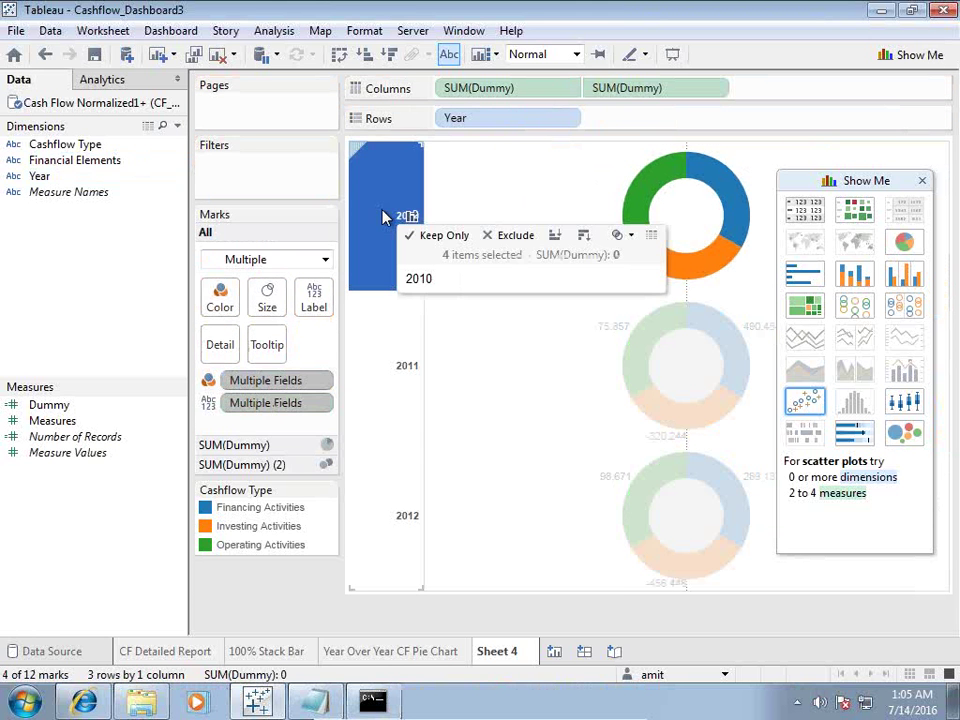
left_click(512, 240)
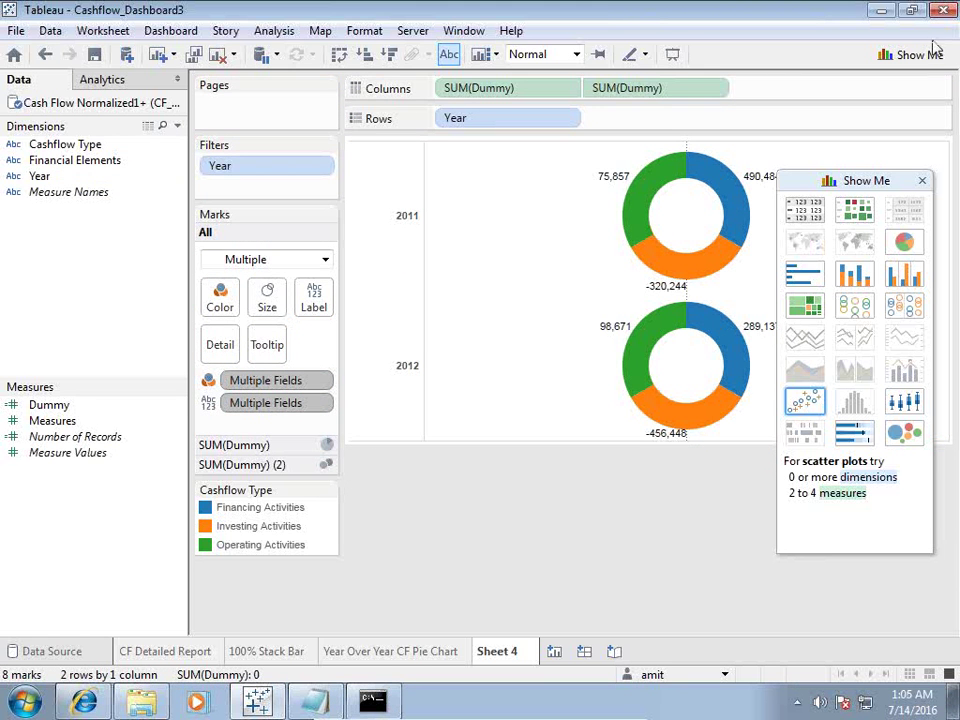
Step: Rename the donut worksheet "Donut Chart"
double_click(521, 653)
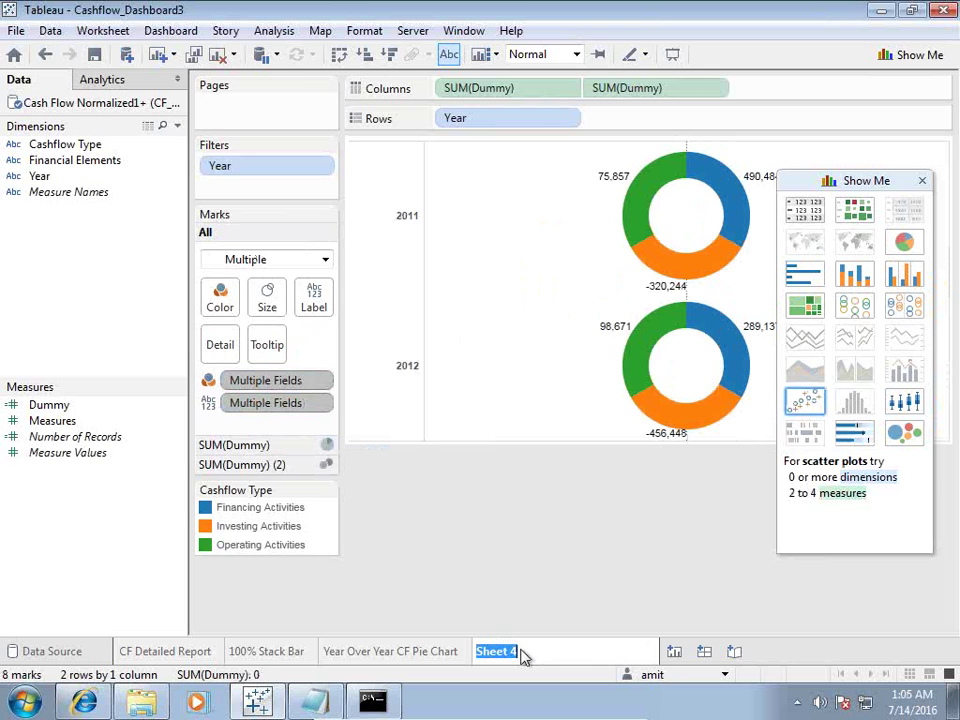
mouse_move(507, 648)
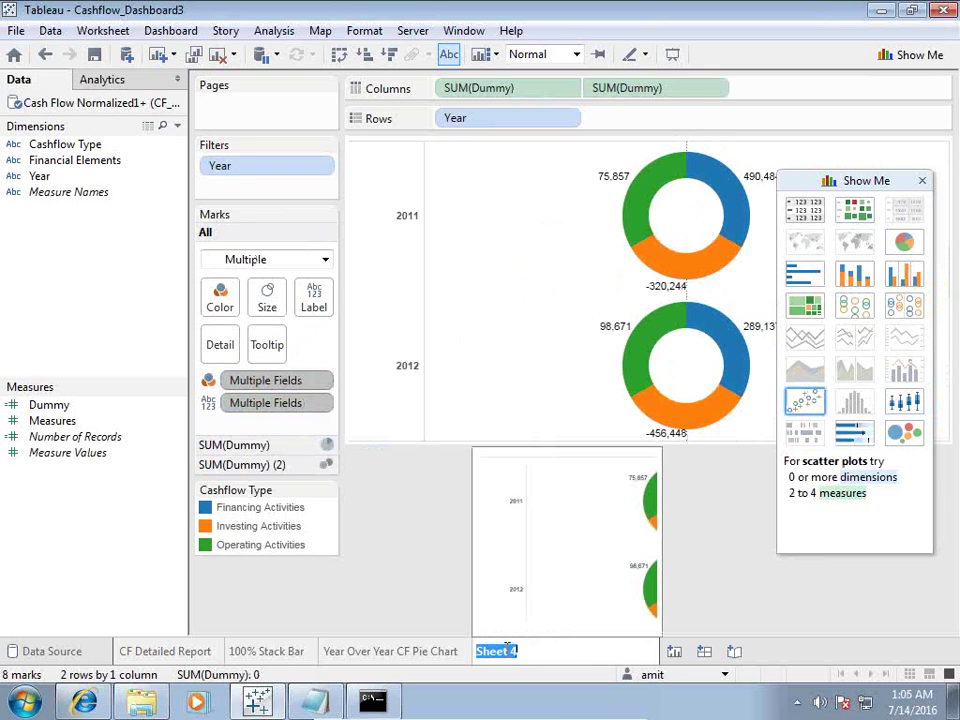
type("Donut Cha")
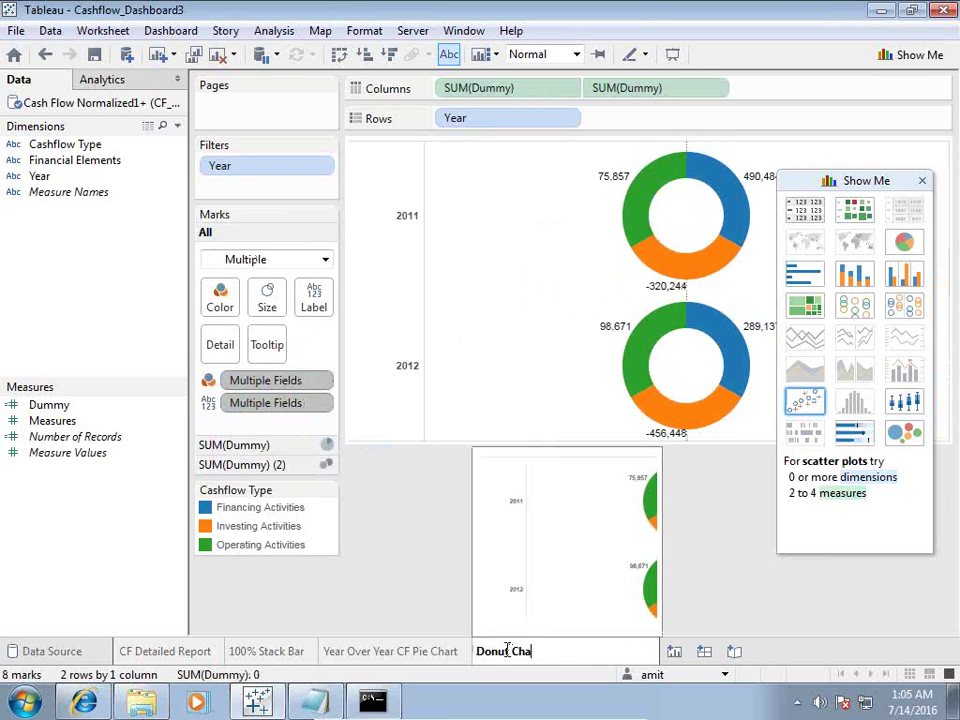
type("rt")
key("Return")
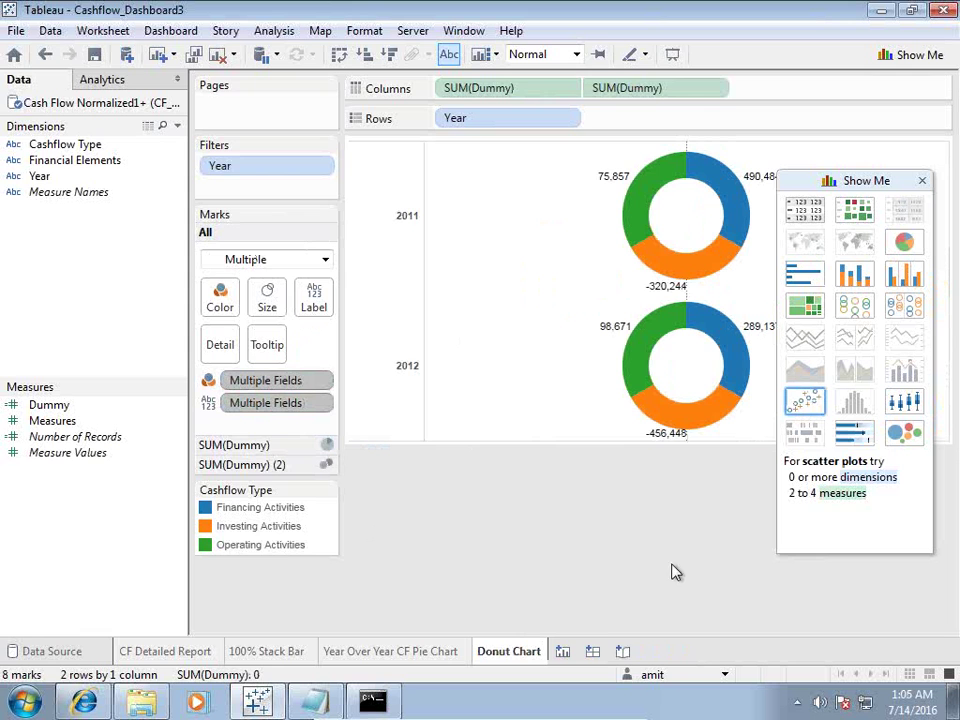
Step: Create a new dashboard and place the CF Detailed Report sheet on it
left_click(593, 651)
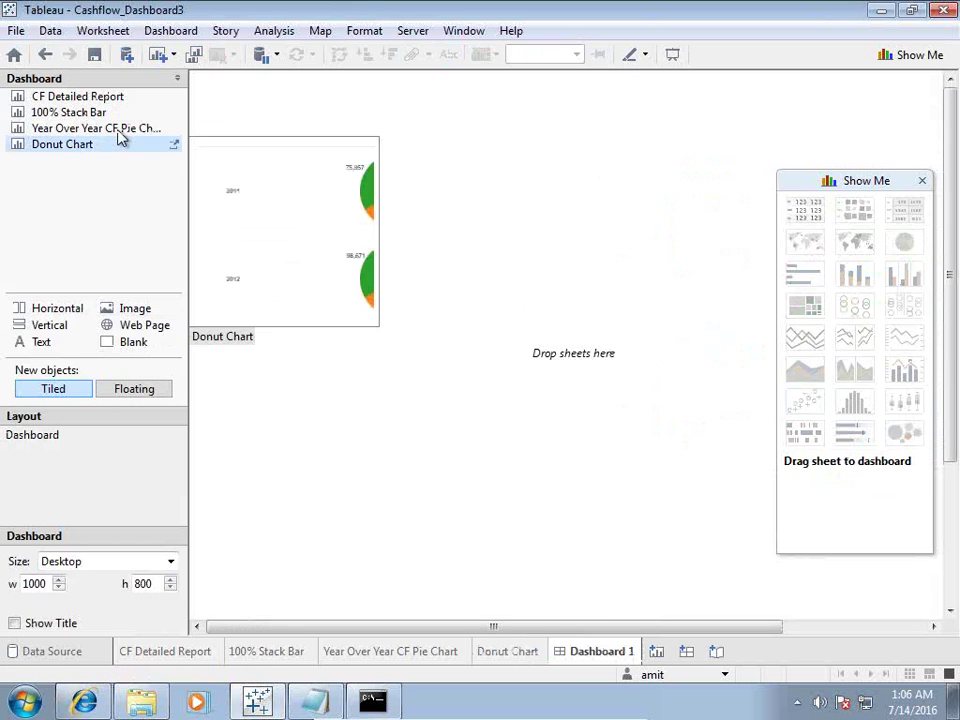
left_click_drag(89, 104, 90, 103)
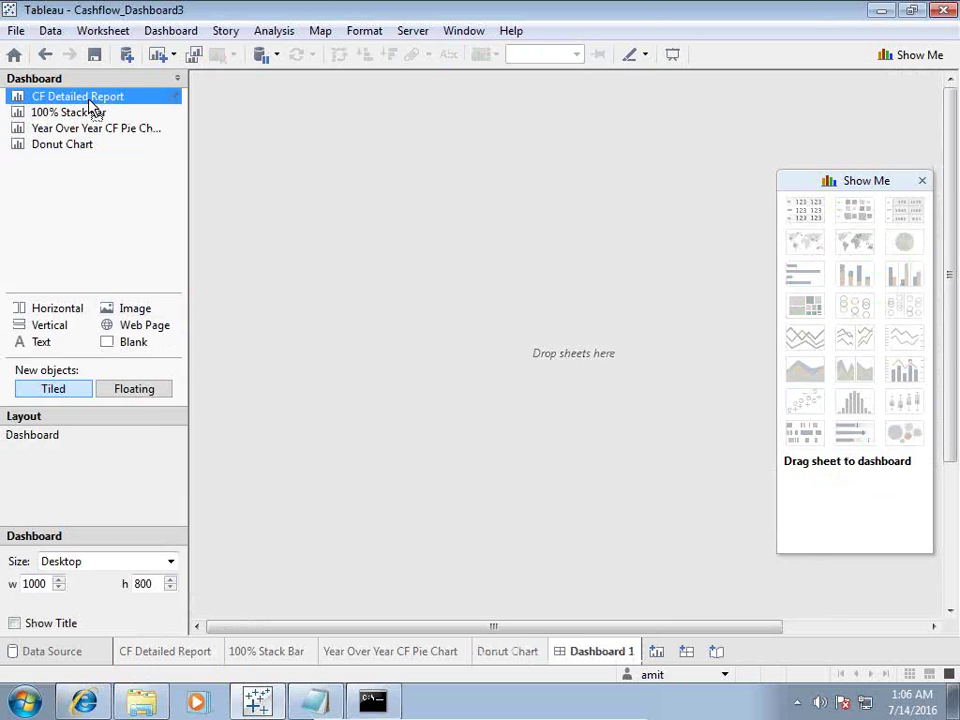
left_click_drag(293, 189, 293, 189)
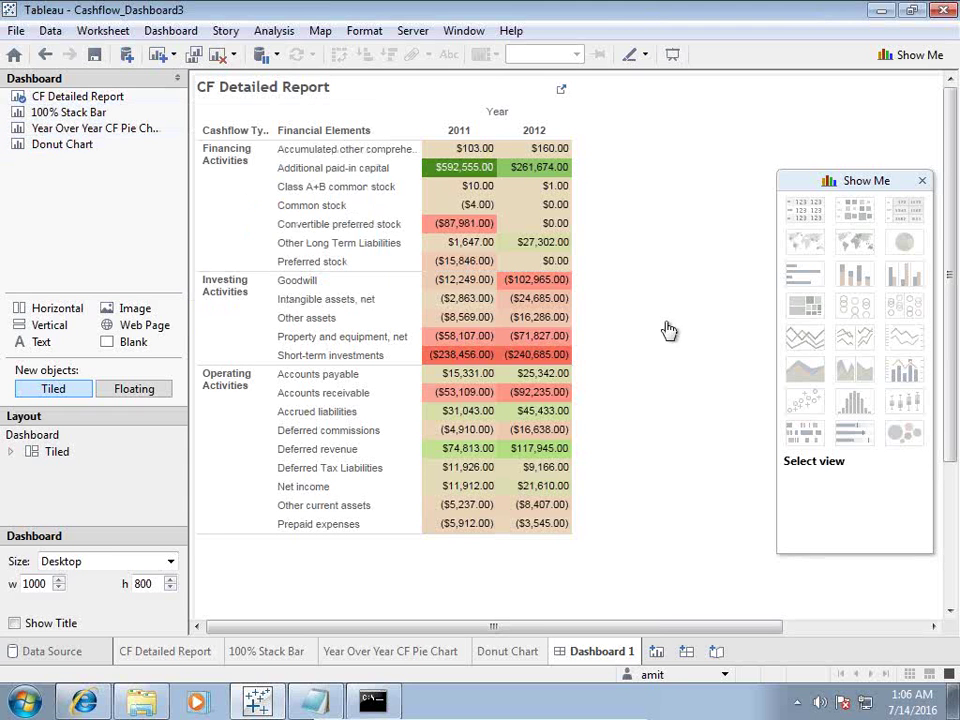
Step: Make the tiled container that holds the CF Detailed Report floating on the dashboard
left_click(10, 451)
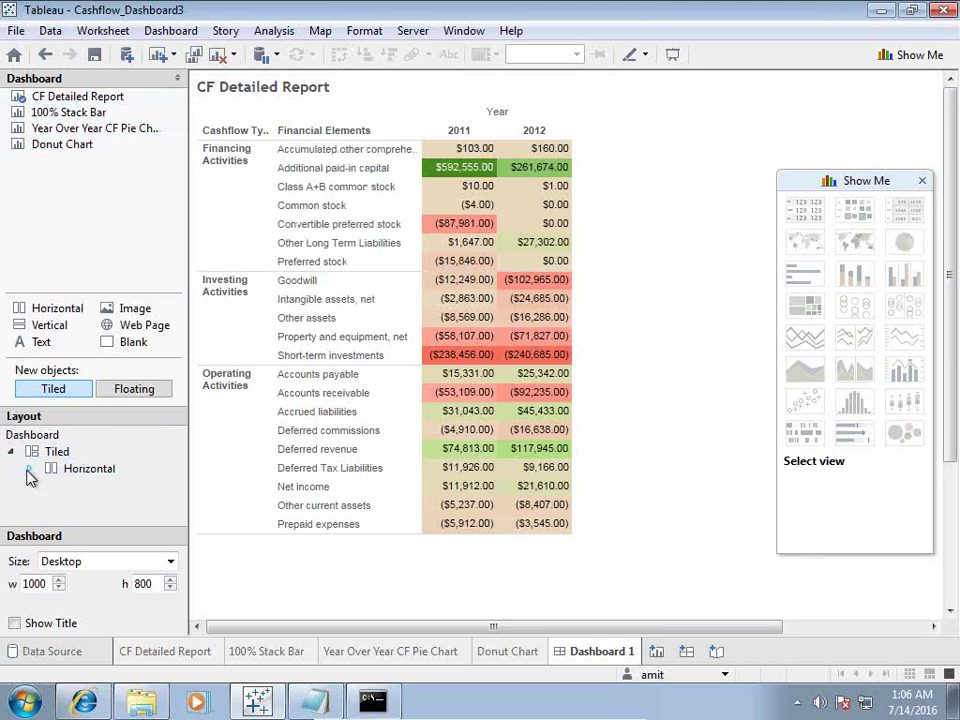
left_click(29, 469)
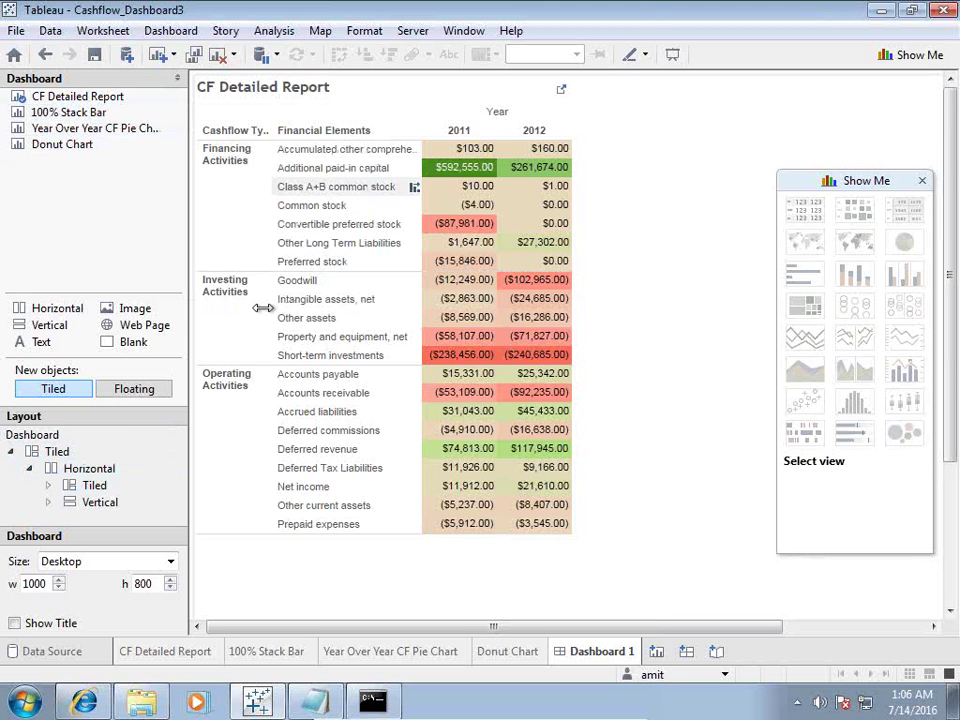
left_click(48, 485)
scroll(176, 467, "down", 1)
left_click(120, 455)
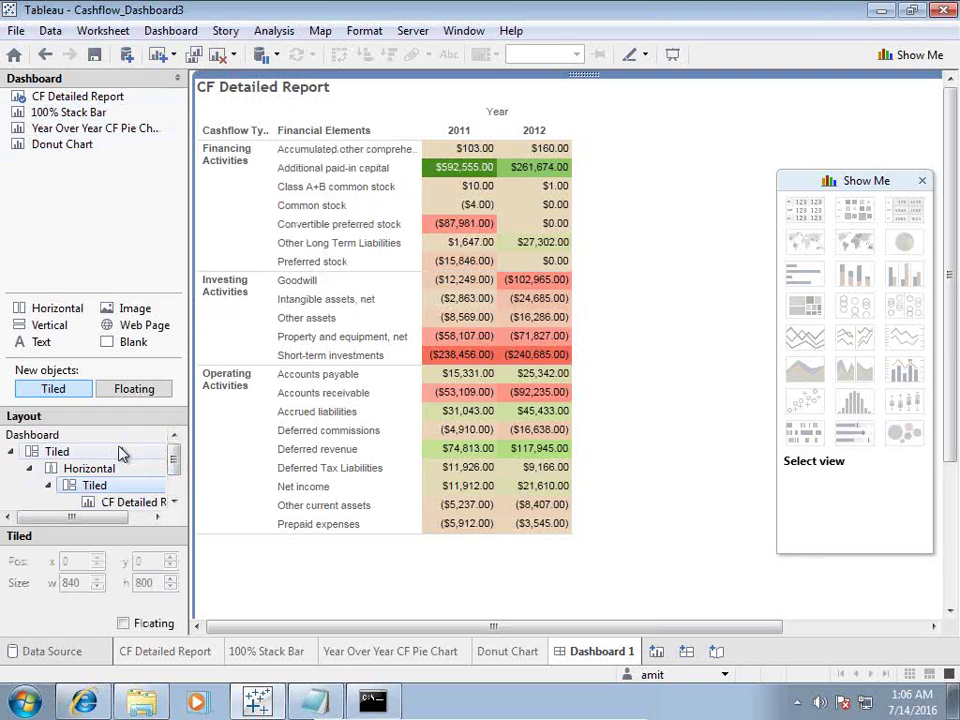
scroll(176, 466, "down", 1)
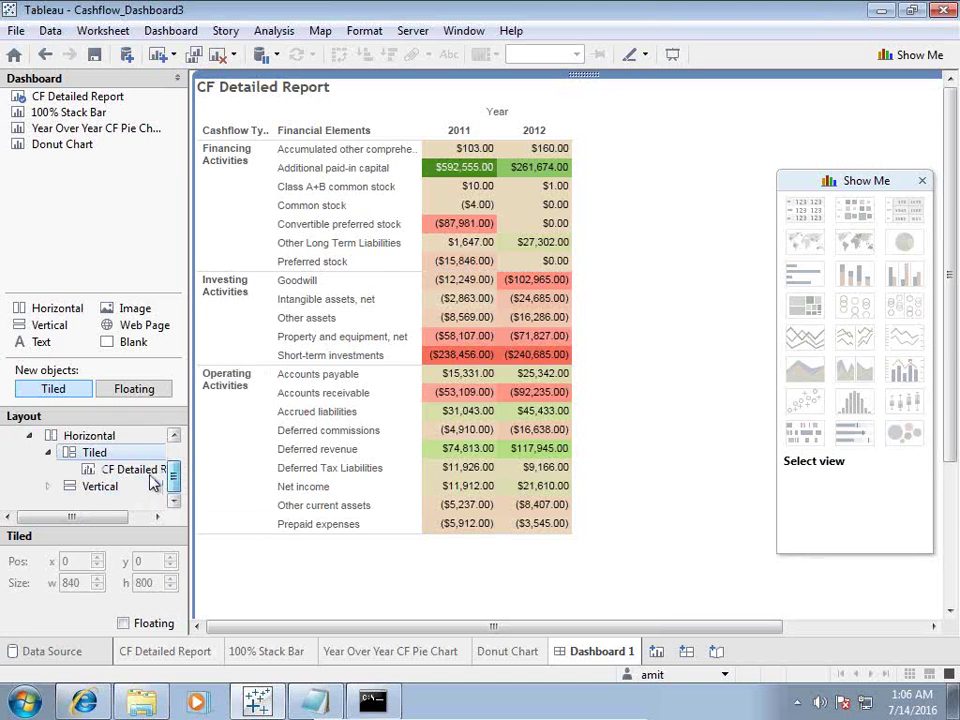
right_click(150, 455)
left_click(240, 512)
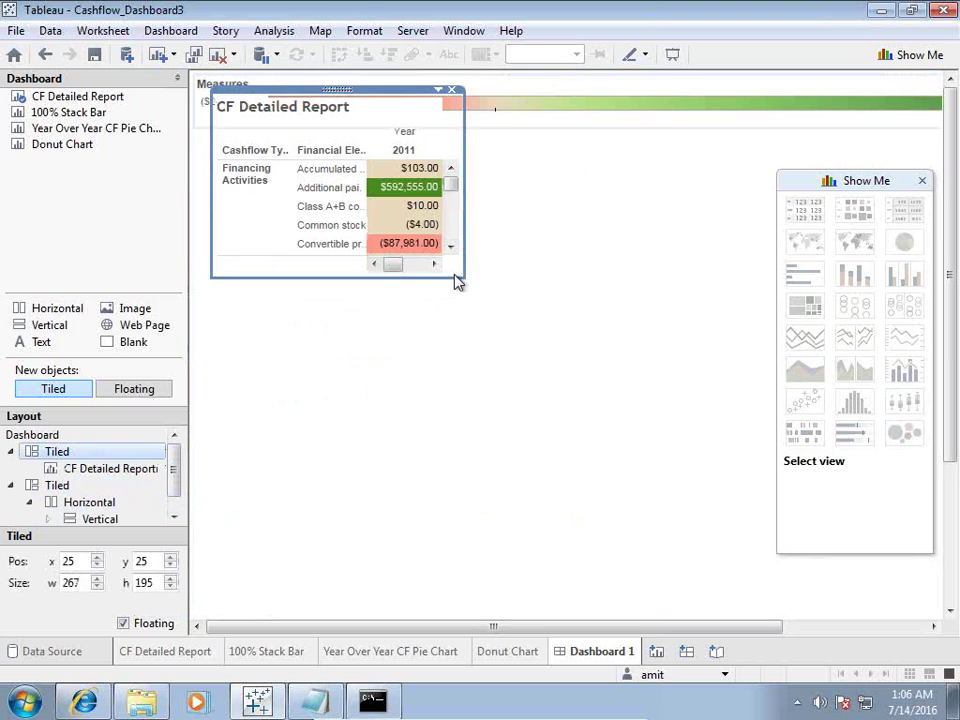
Step: Move the floating CF Detailed Report just below the Measures legend and enlarge it to about 431 by 483 pixels
mouse_move(336, 90)
left_mouse_down()
mouse_move(322, 188)
mouse_move(317, 111)
left_mouse_up()
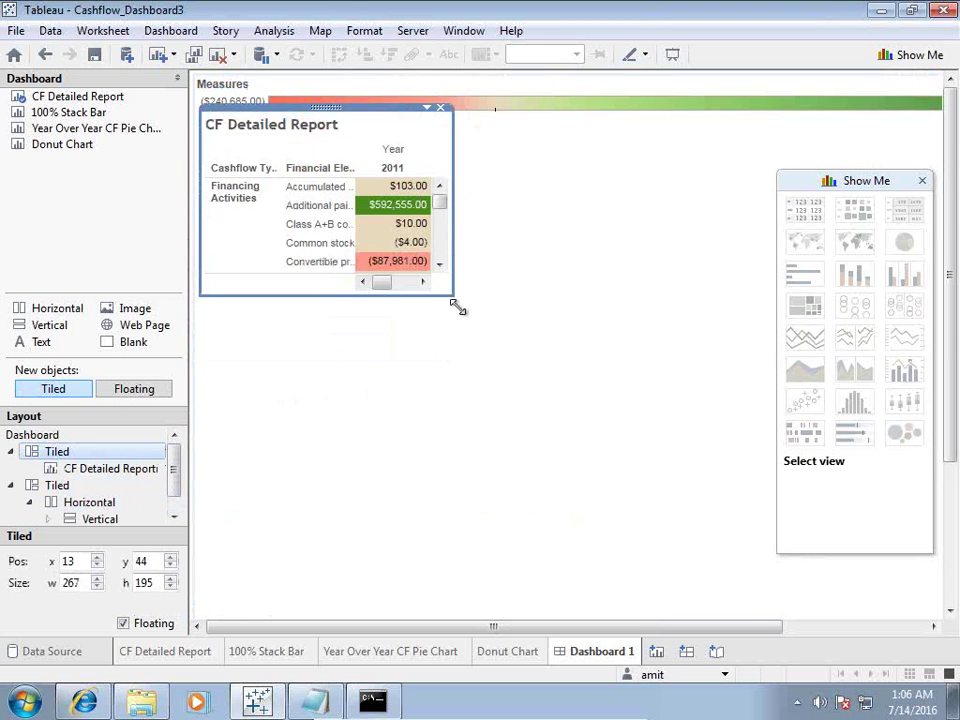
left_click_drag(454, 304, 558, 430)
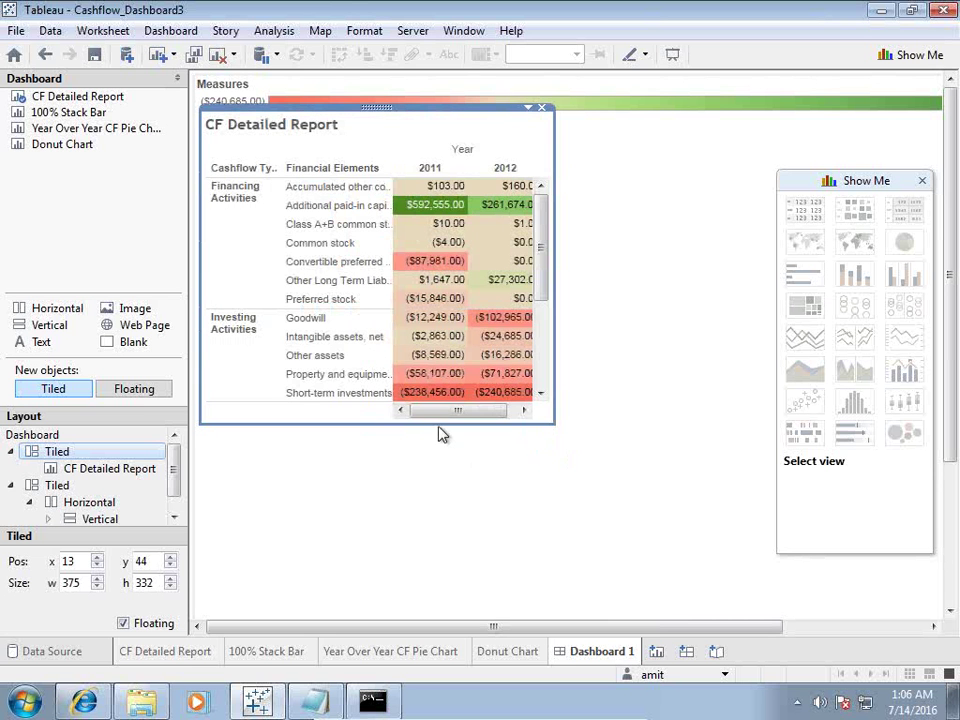
left_click_drag(443, 434, 431, 562)
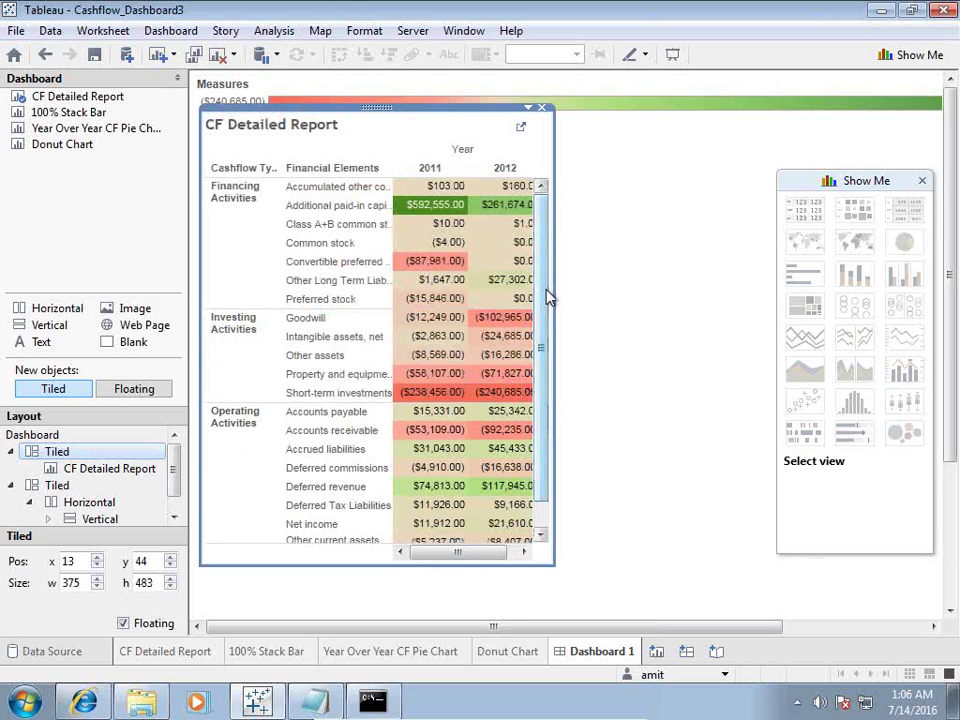
left_click_drag(553, 289, 610, 311)
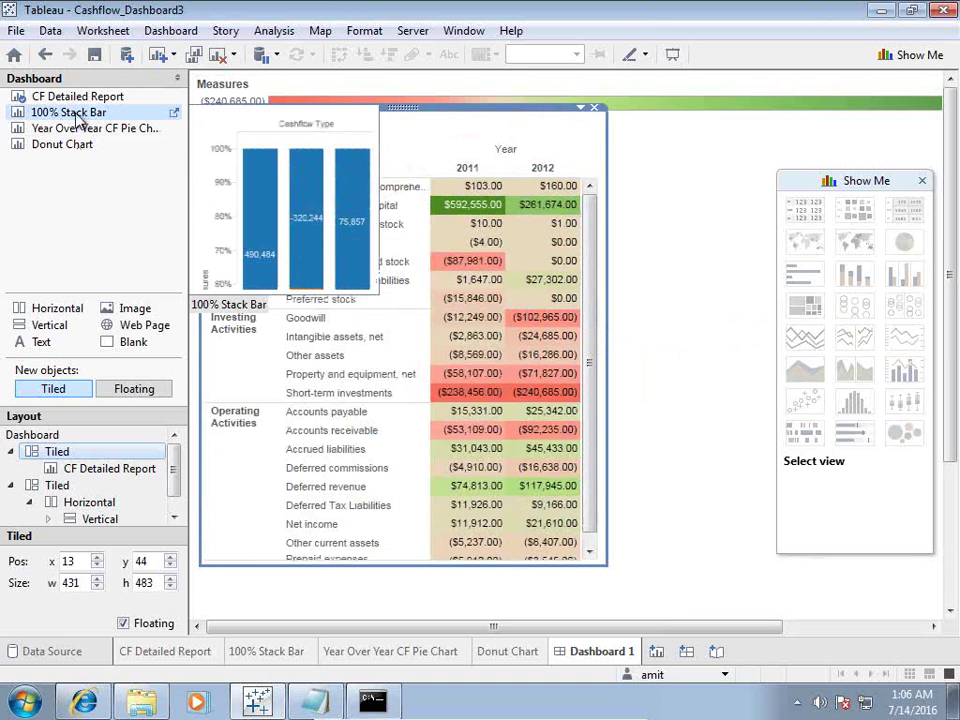
Step: Add the 100% Stack Bar sheet to the dashboard and make it floating
mouse_move(78, 117)
left_mouse_down()
mouse_move(668, 166)
mouse_move(624, 189)
left_mouse_up()
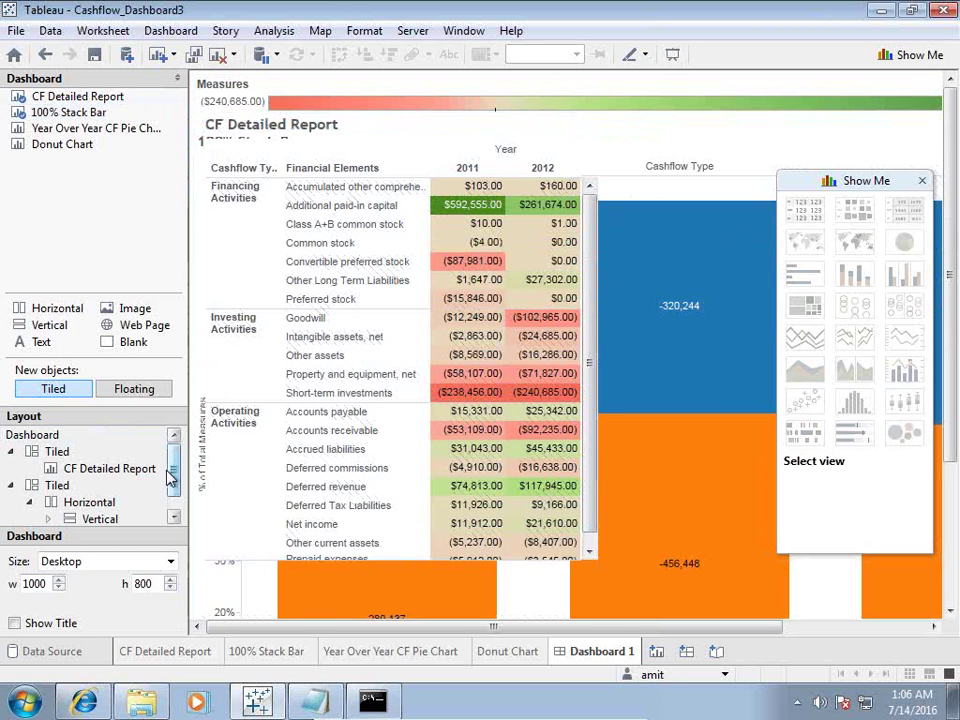
left_click_drag(170, 478, 172, 505)
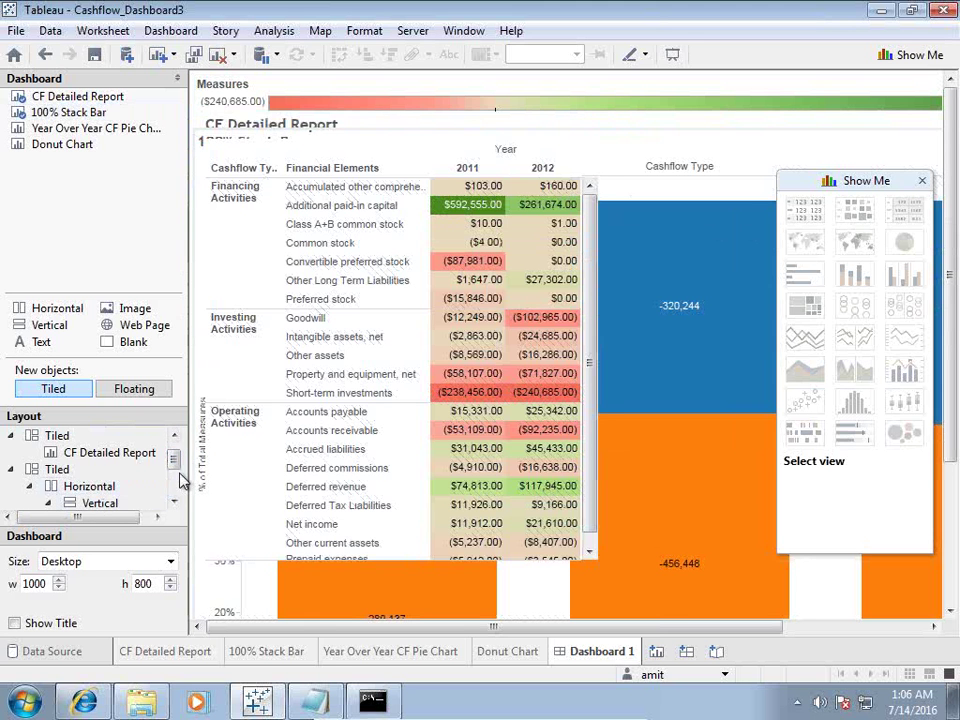
left_click(168, 486)
left_click_drag(176, 452, 175, 487)
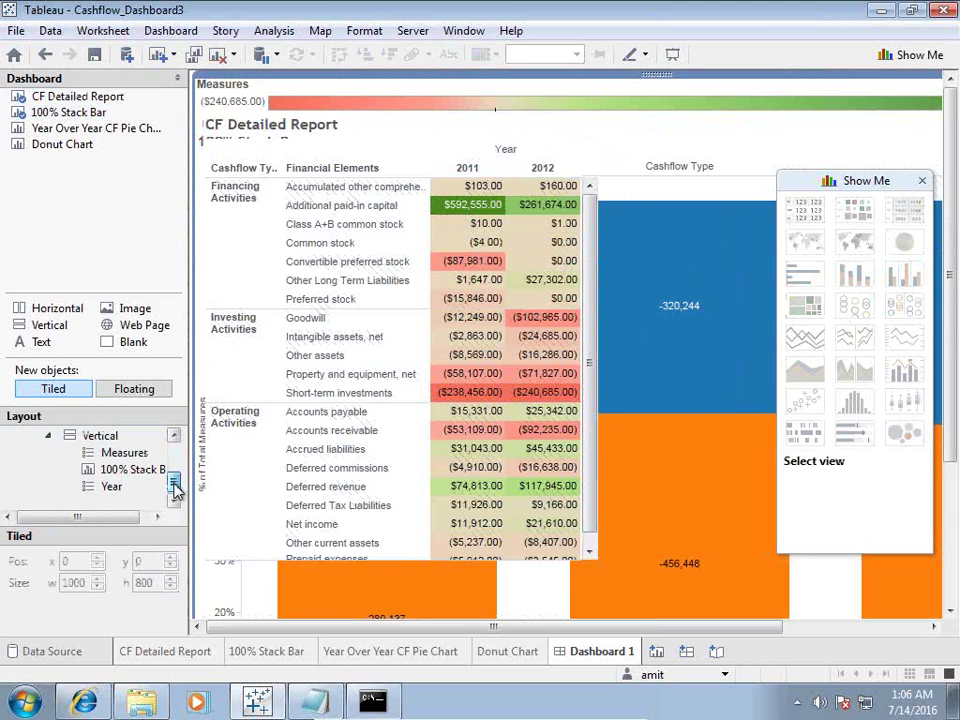
left_click(143, 470)
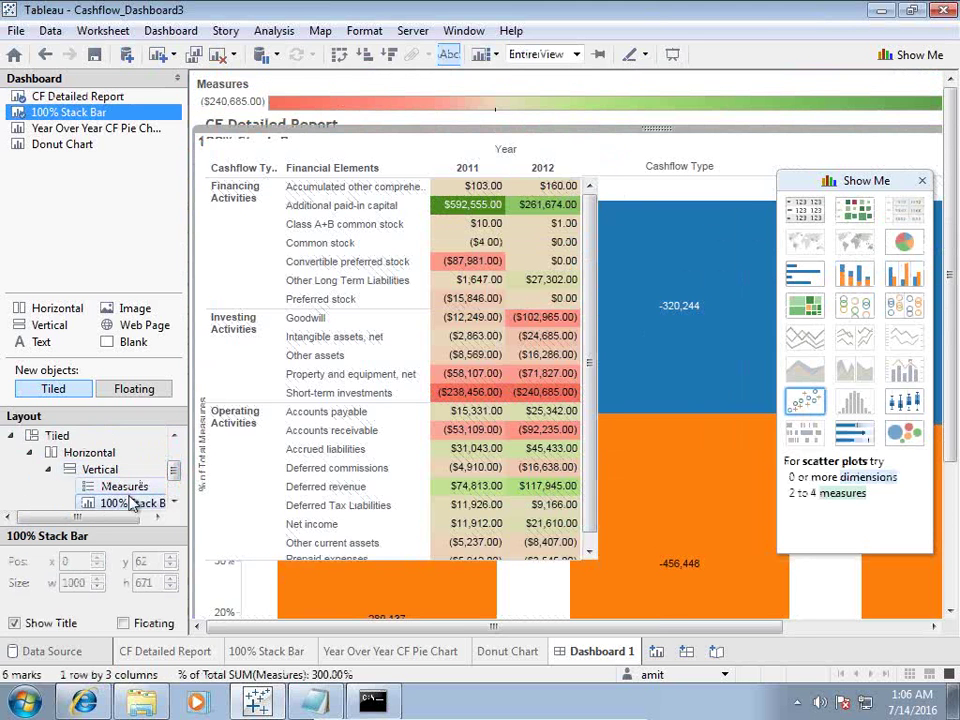
right_click(140, 490)
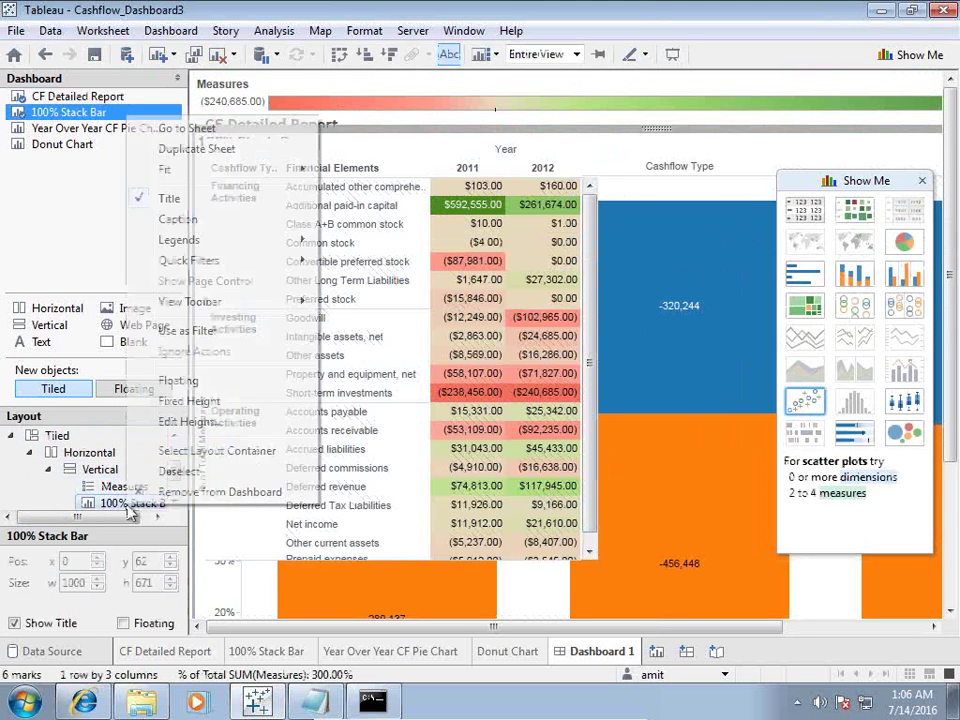
left_click(180, 381)
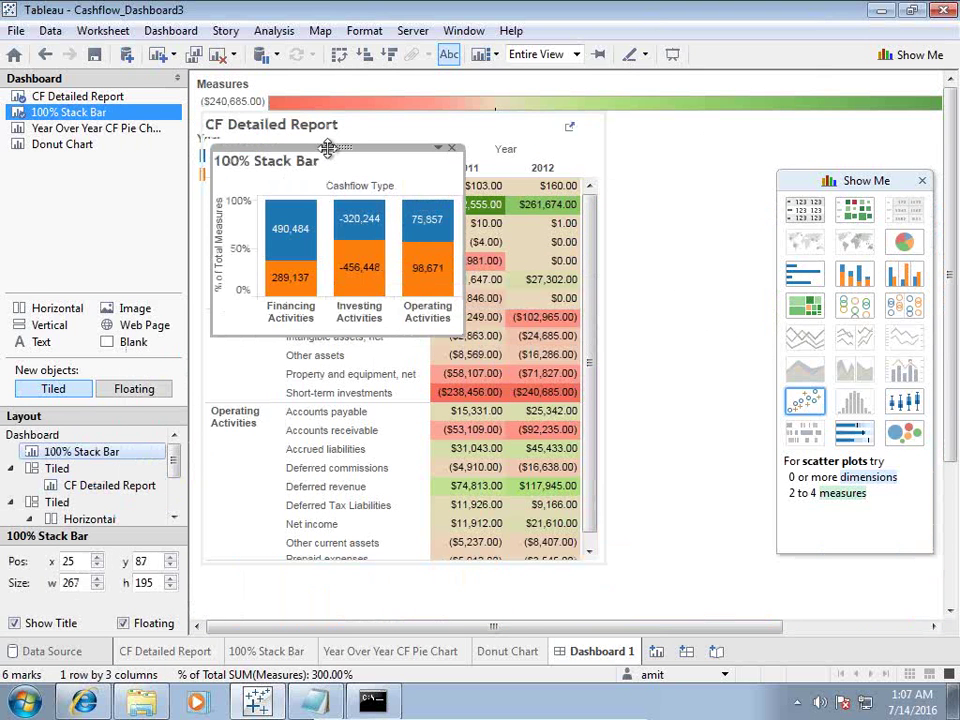
Step: Place the 100% Stack Bar to the right of the detailed report at about x 448, y 69, and close Show Me
left_click_drag(333, 157, 731, 141)
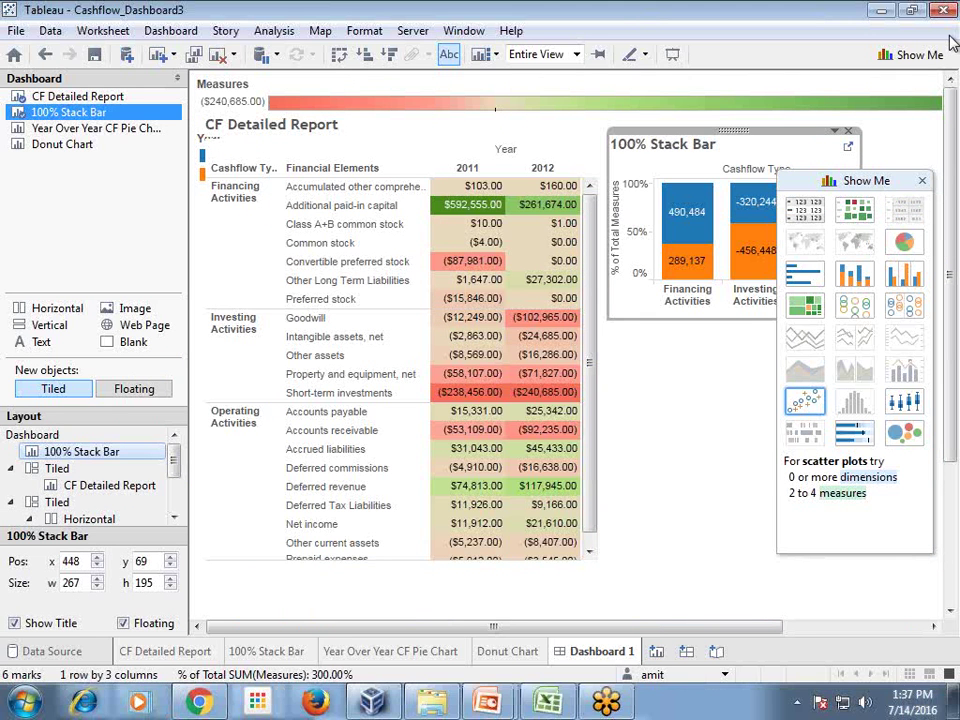
left_click_drag(900, 182, 878, 389)
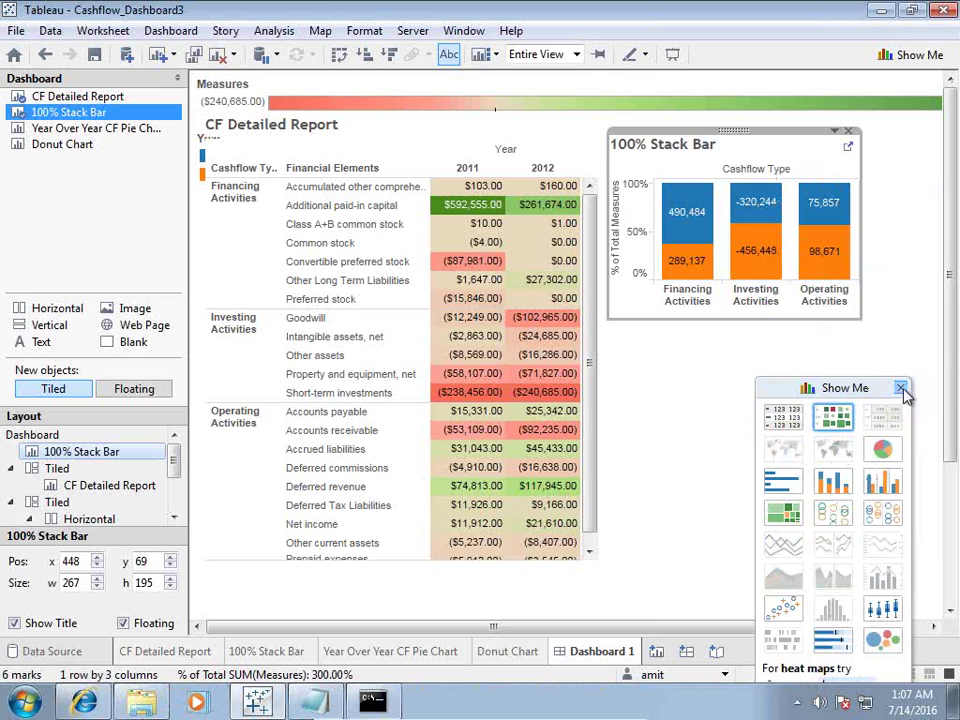
left_click(901, 389)
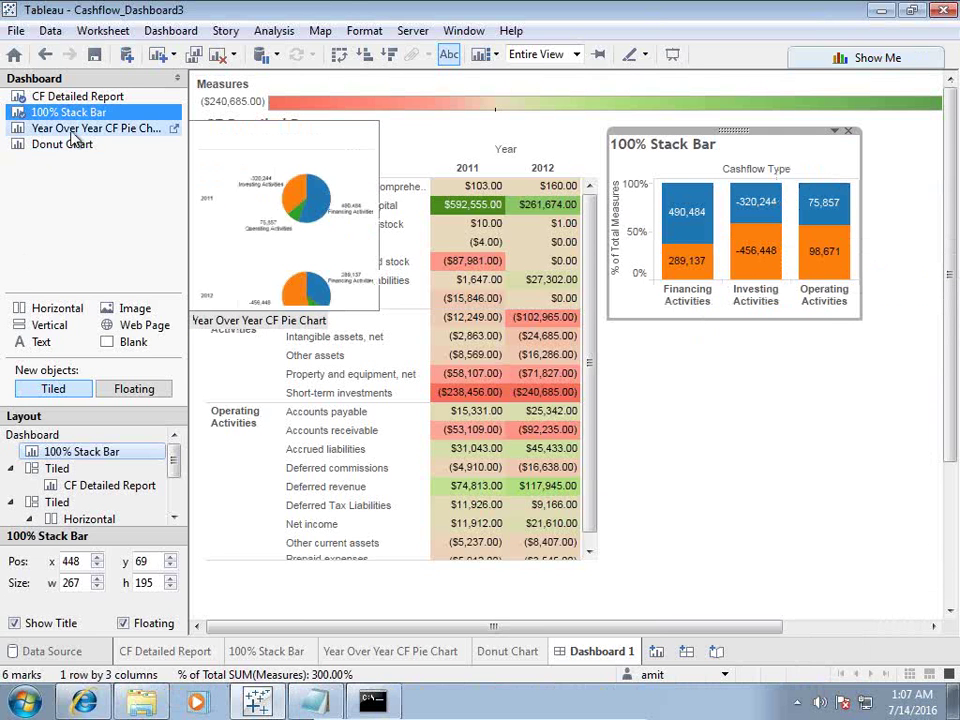
Step: Add the Year Over Year CF Pie Chart sheet to the dashboard and make it floating
mouse_move(71, 134)
left_mouse_down()
mouse_move(184, 206)
mouse_move(693, 360)
mouse_move(645, 364)
left_mouse_up()
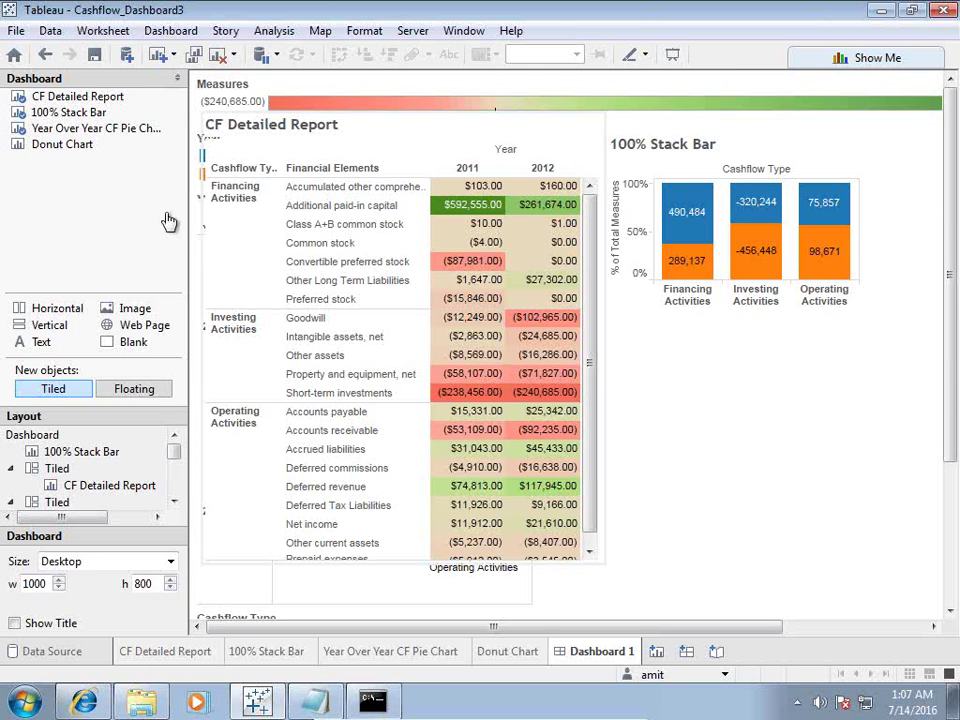
left_click(949, 605)
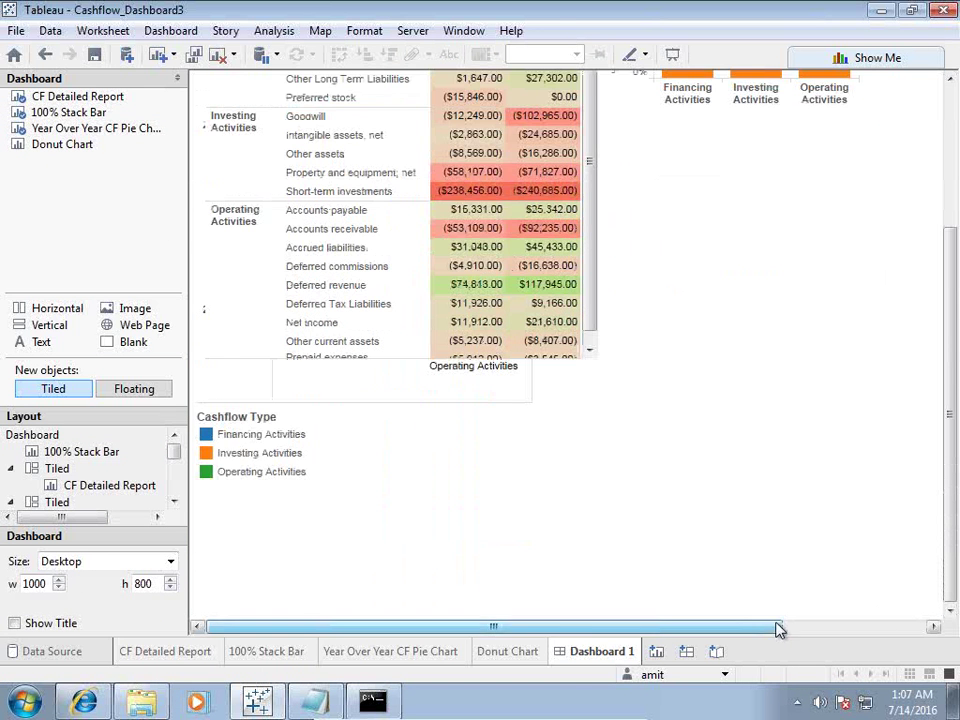
mouse_move(97, 118)
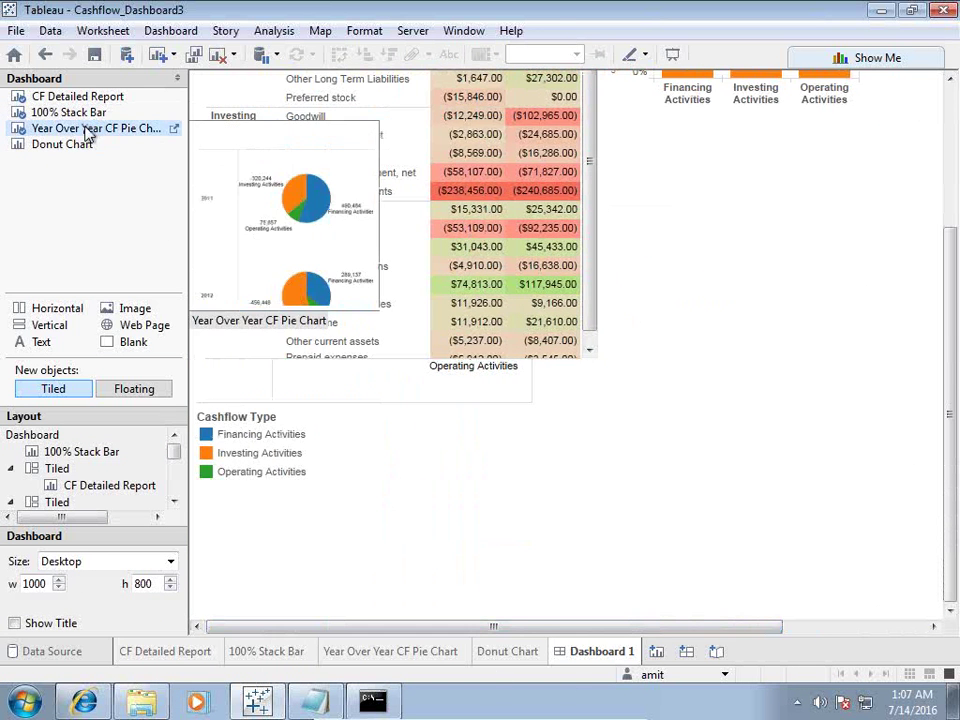
left_click(62, 144)
mouse_move(62, 133)
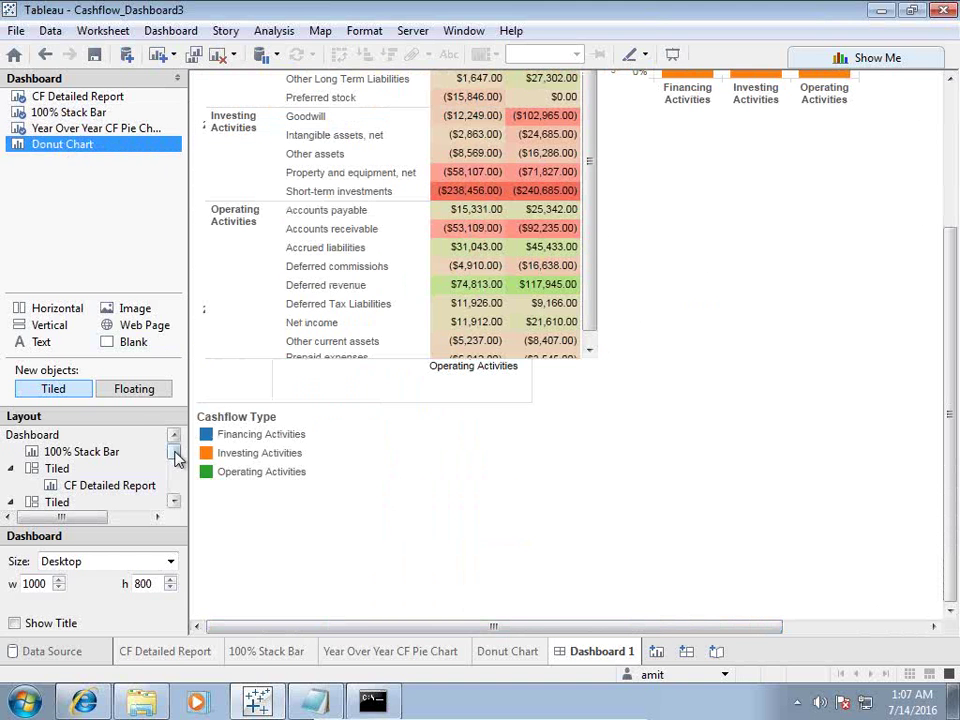
left_click_drag(175, 456, 175, 495)
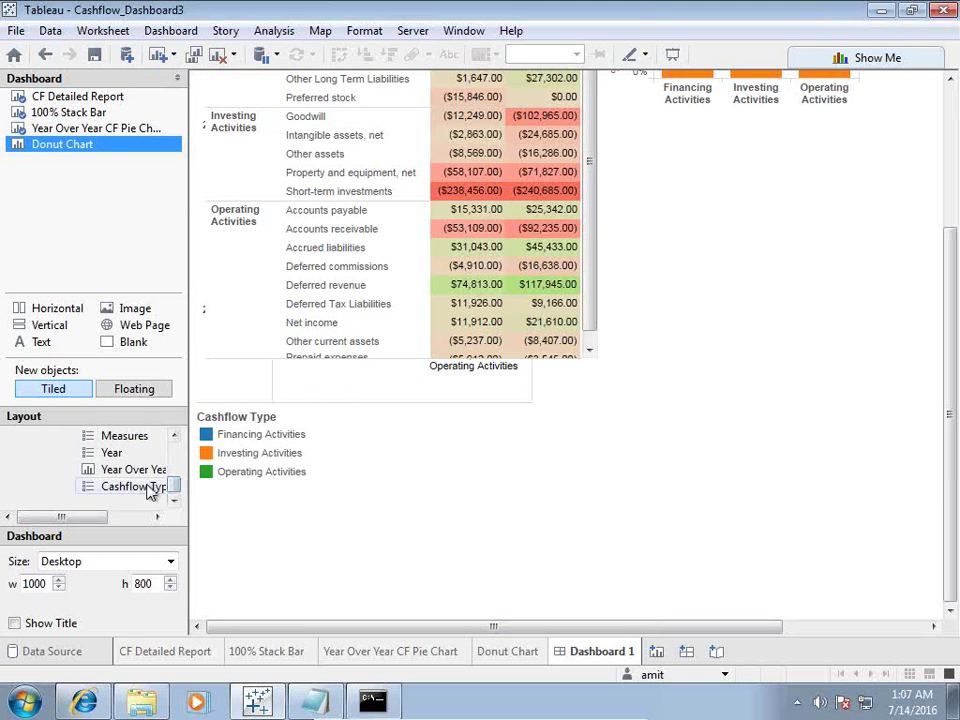
left_click(150, 485)
right_click(146, 486)
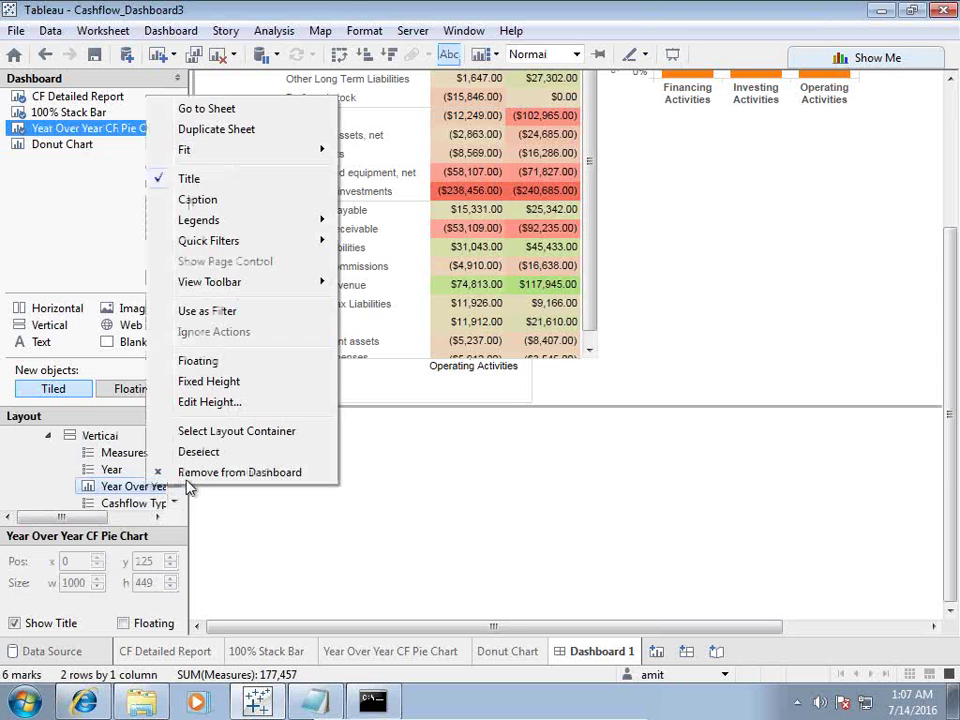
left_click(196, 361)
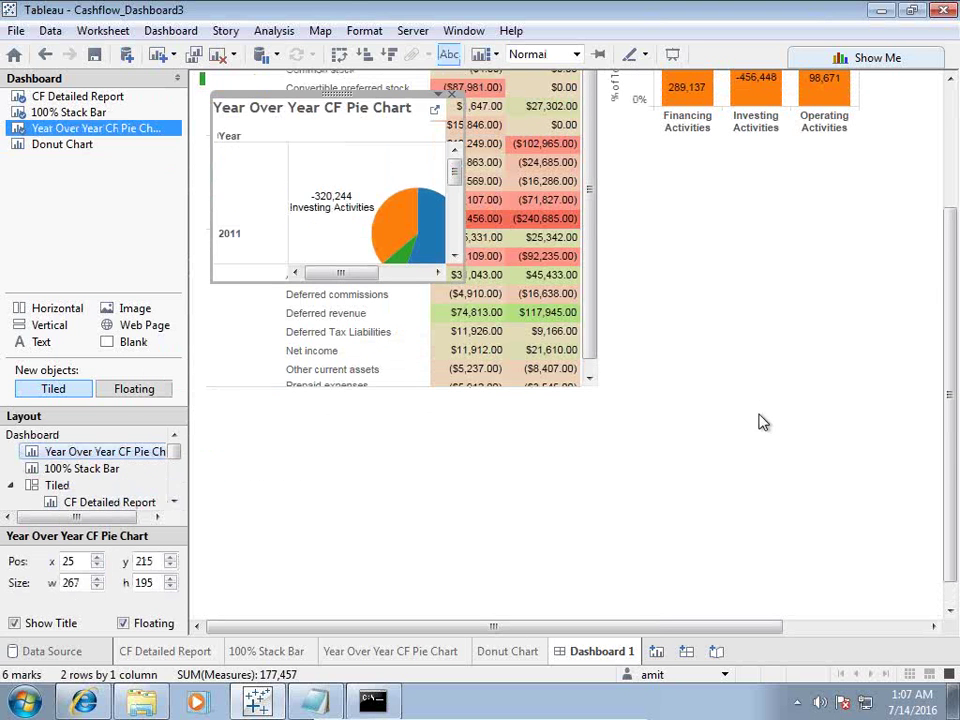
Step: Move the pie chart below the 100% Stack Bar, widen it, and extend its height to about 402 pixels
left_click_drag(334, 107, 728, 152)
left_click_drag(858, 224, 893, 234)
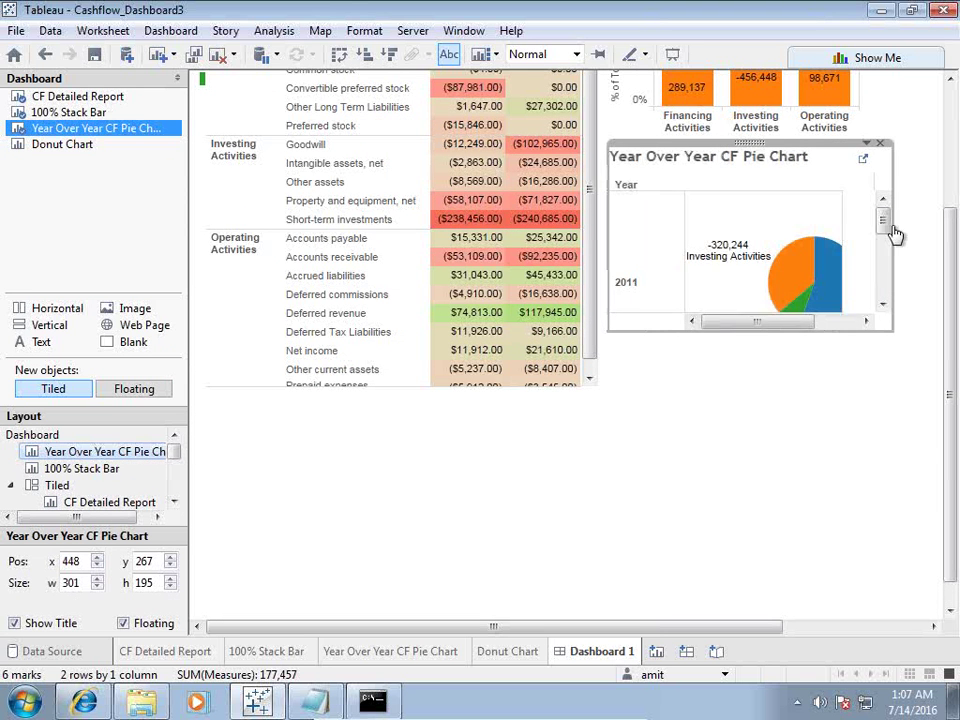
left_click_drag(762, 328, 764, 535)
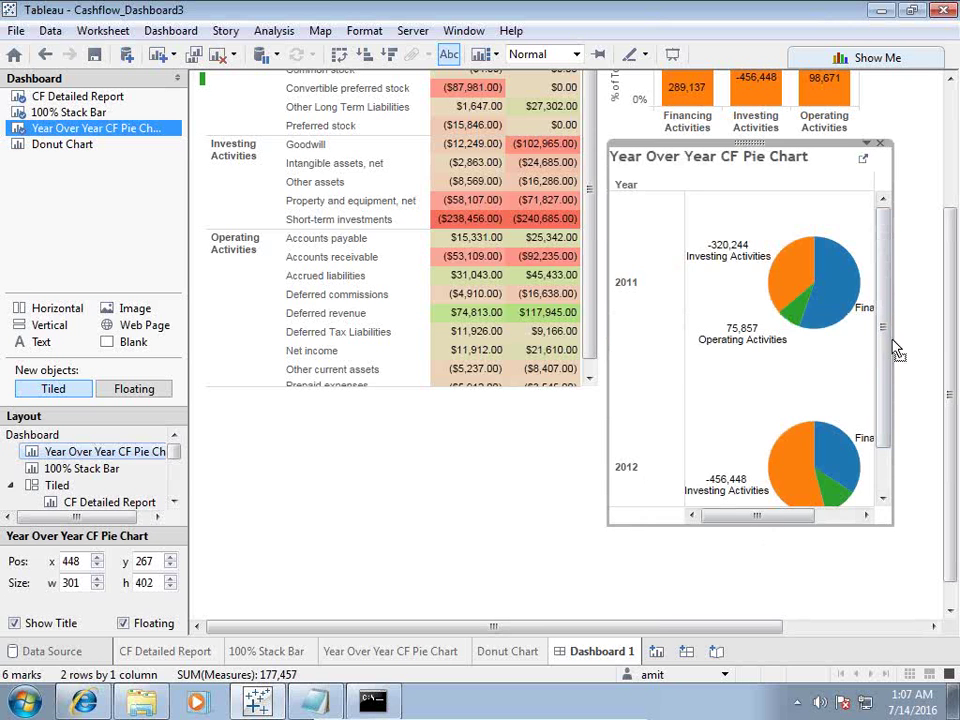
left_click_drag(896, 349, 917, 349)
Step: Add the Donut Chart sheet to the dashboard and make it floating
left_click_drag(62, 144, 279, 440)
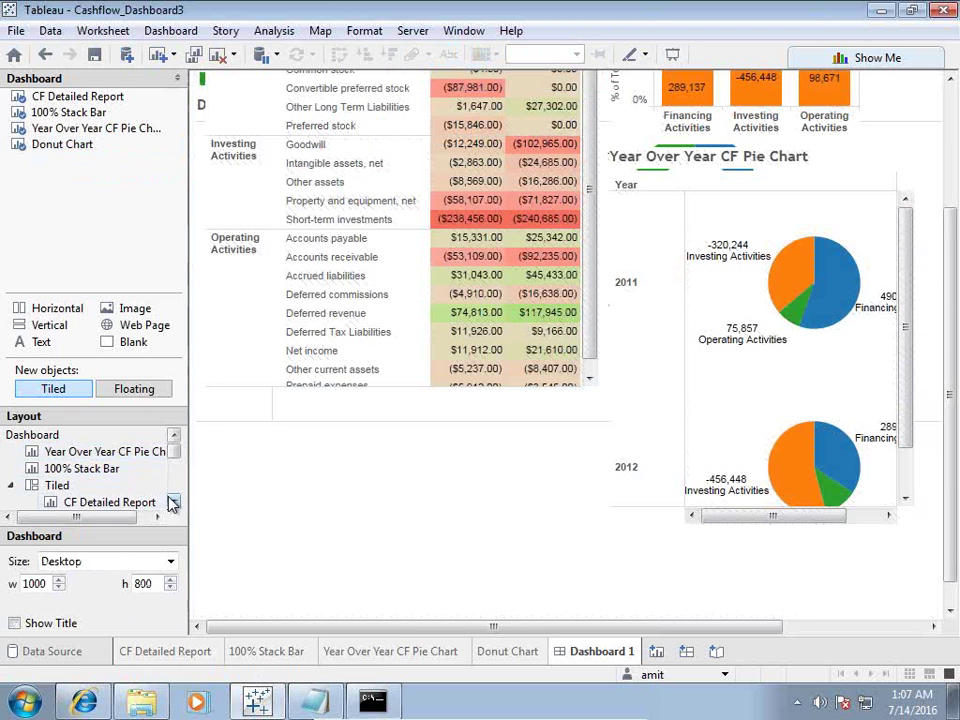
scroll(172, 503, "down", 5)
left_click(155, 488)
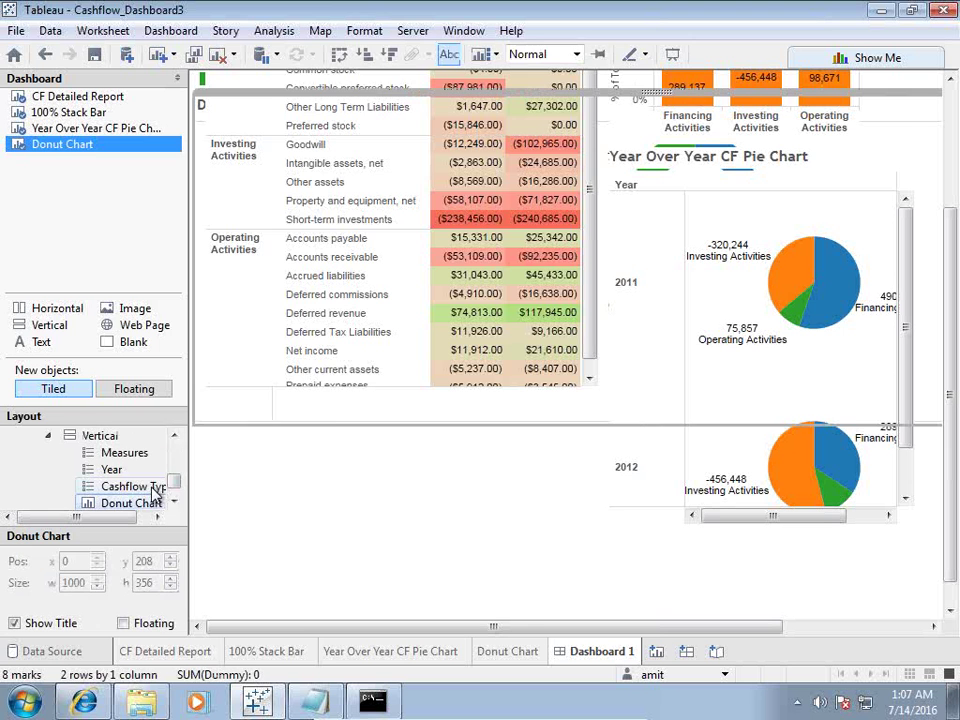
right_click(146, 508)
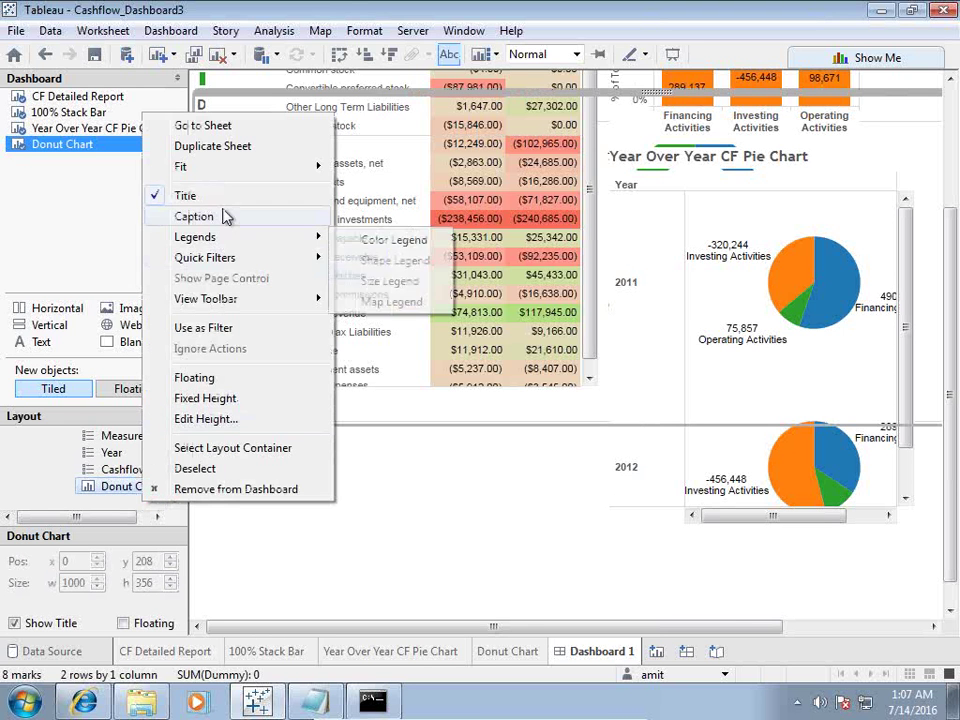
left_click(212, 375)
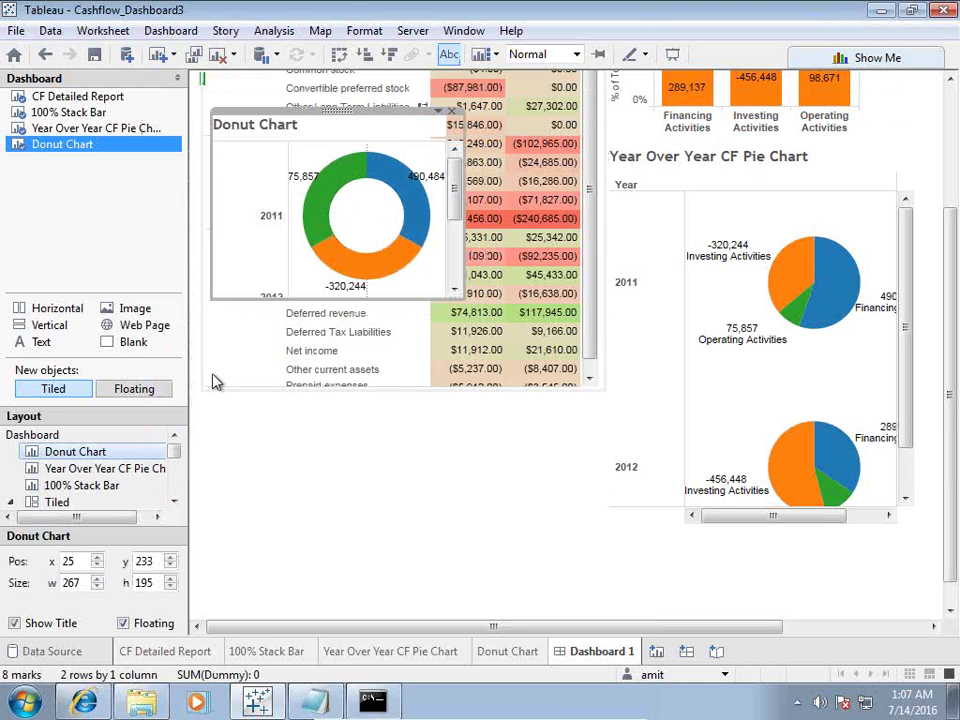
Step: Place the donut chart below the detailed report at about x 11, y 531, and enlarge it to about 390 by 262 pixels
left_click_drag(300, 398, 312, 388)
left_click_drag(450, 450, 566, 465)
left_click_drag(389, 578, 377, 645)
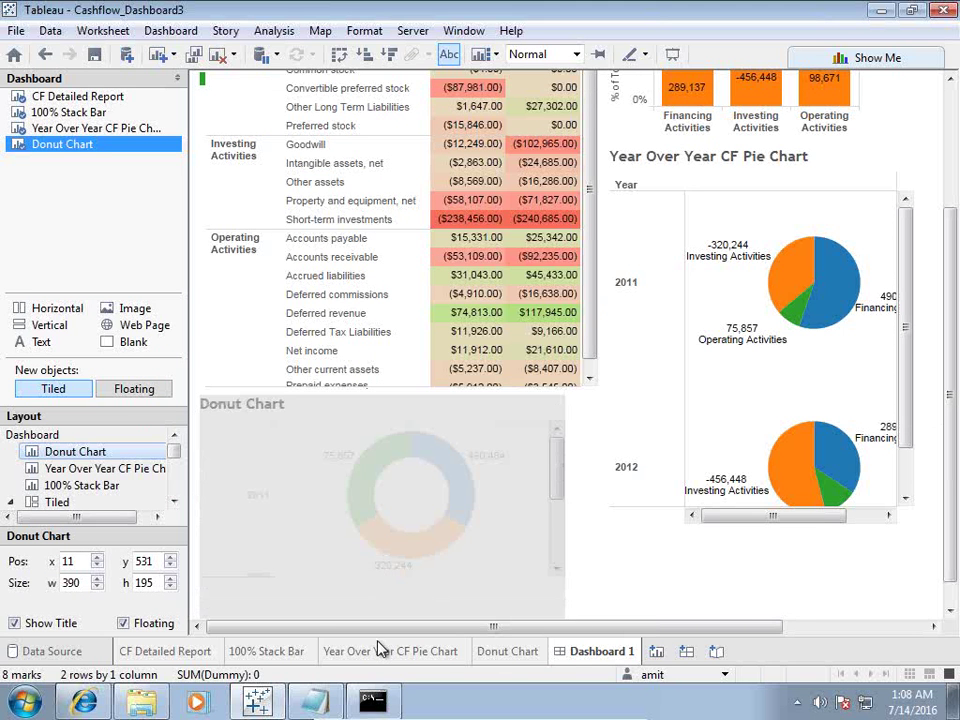
scroll(952, 460, "down", 1)
scroll(476, 510, "down", 2)
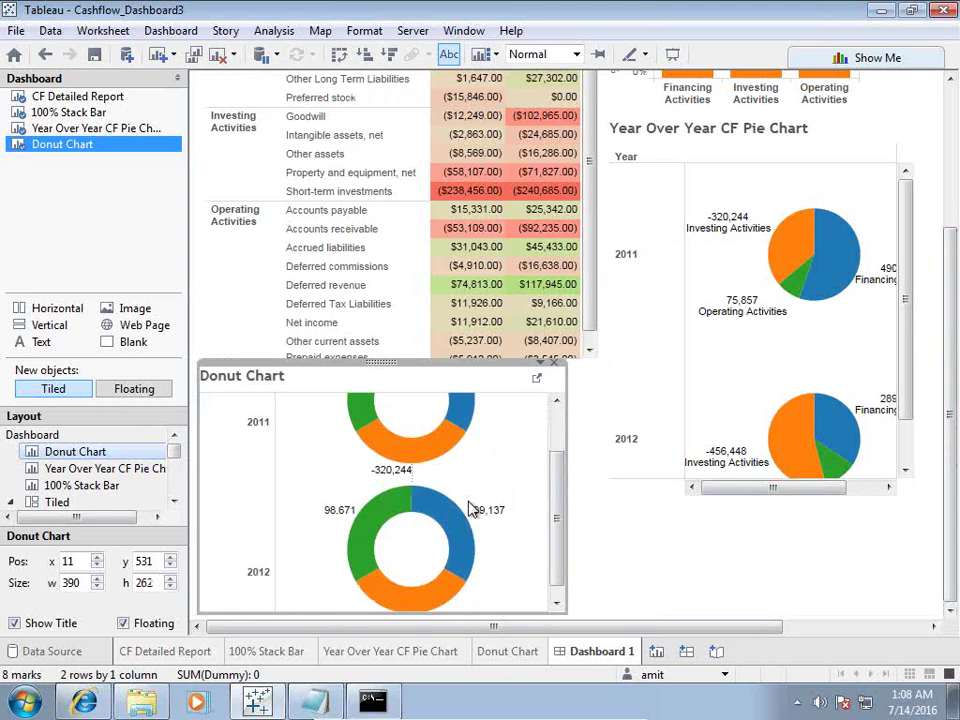
scroll(471, 508, "up", 2)
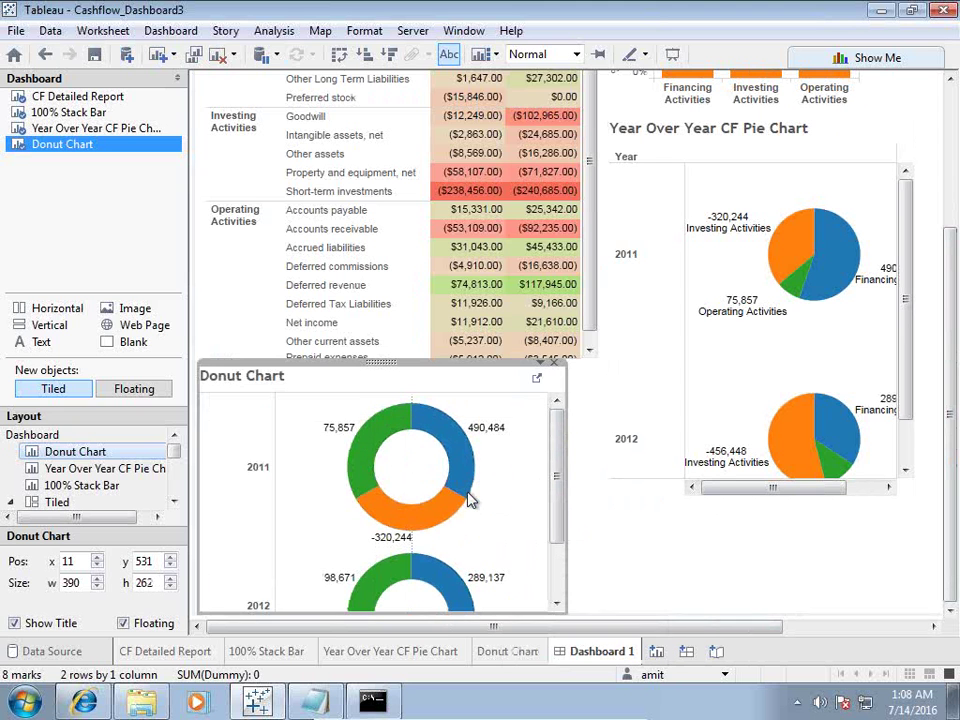
Step: On the Donut Chart sheet, assign Measures to the pie's Angle in the first SUM(Dummy) marks so the slices are sized by value
left_click(505, 656)
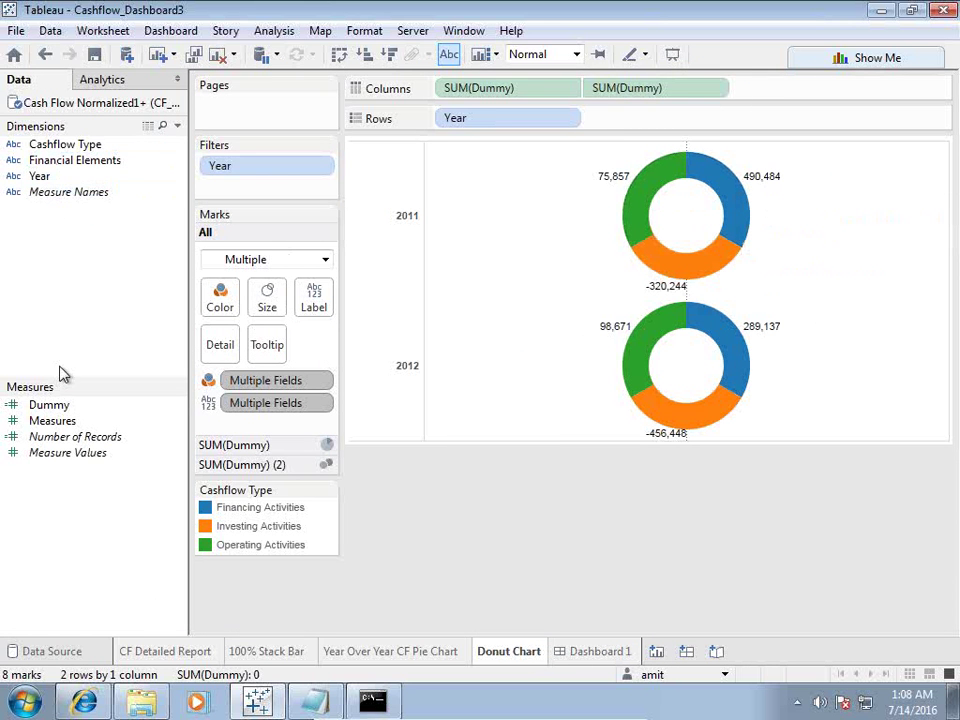
mouse_move(52, 421)
left_mouse_down()
mouse_move(272, 373)
mouse_move(60, 428)
mouse_move(51, 422)
left_mouse_up()
left_click(318, 466)
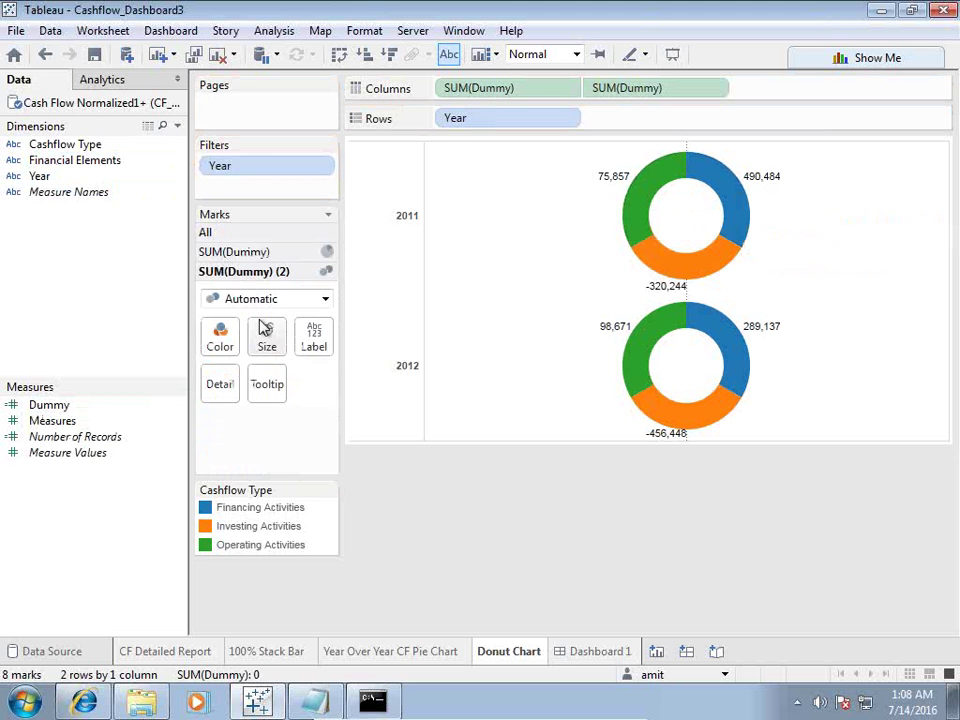
left_click(279, 252)
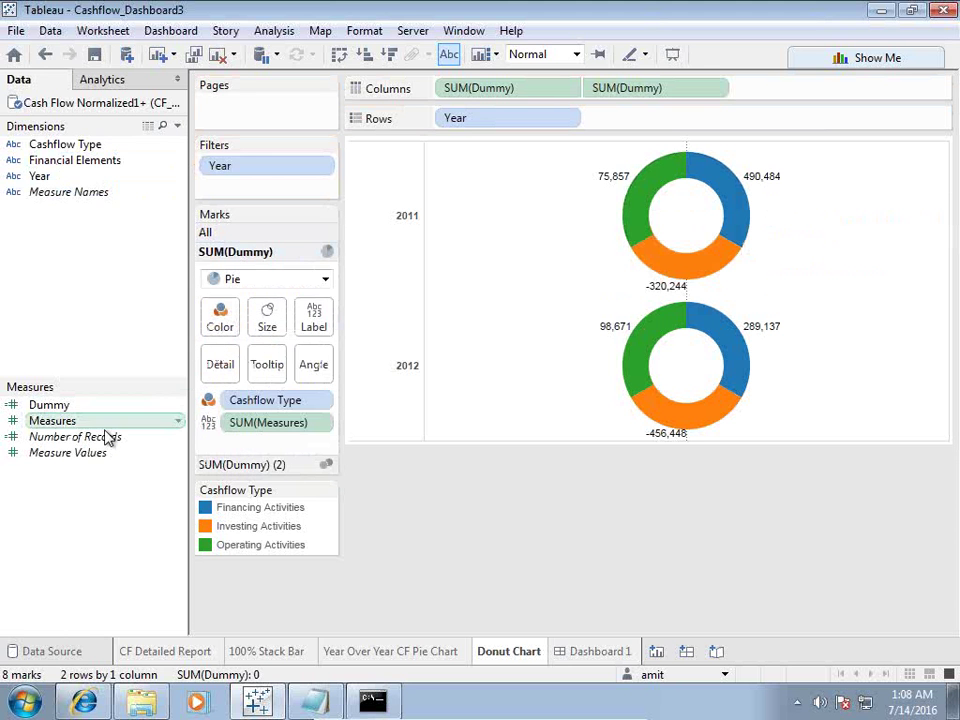
left_click_drag(110, 410, 313, 368)
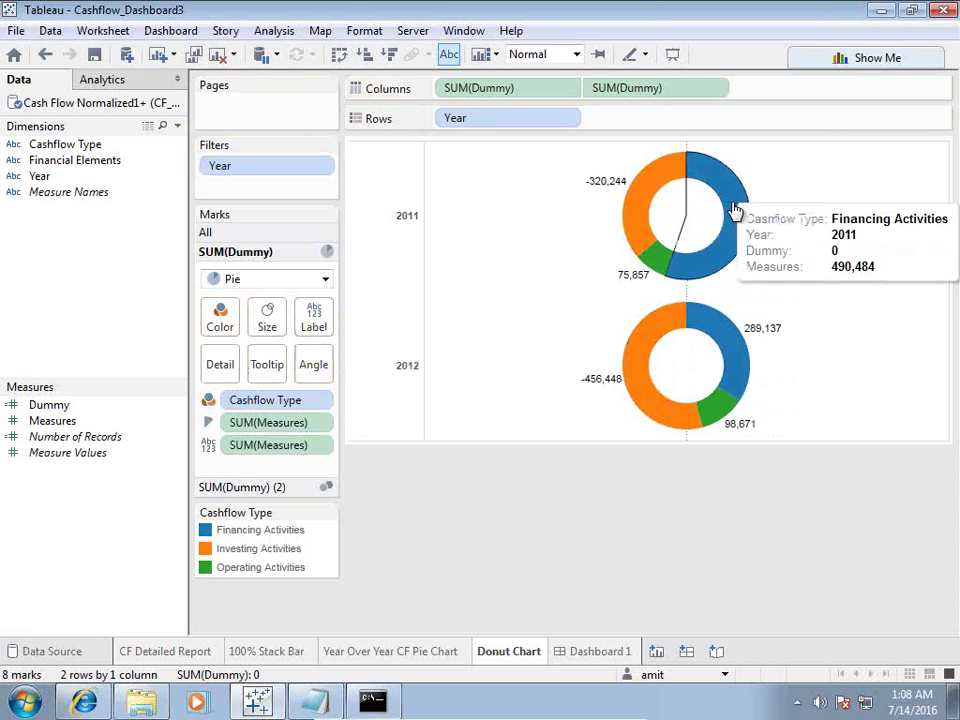
Step: Return to Dashboard 1 and shift the floating Donut Chart slightly down to about x 13, y 552, then review the layout
left_click(620, 660)
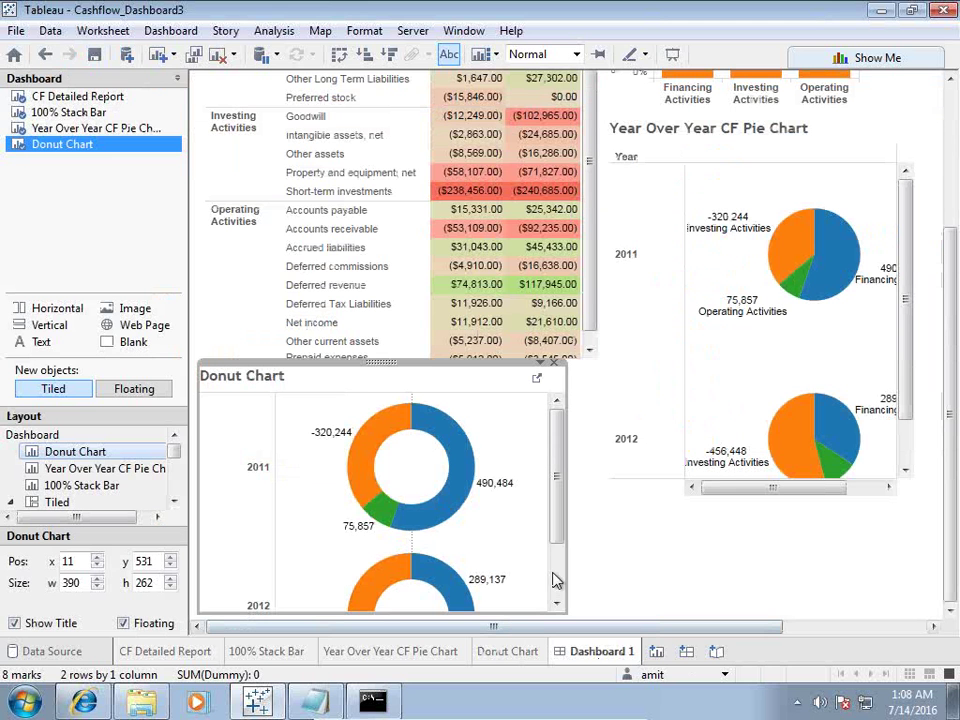
left_click_drag(427, 378, 399, 383)
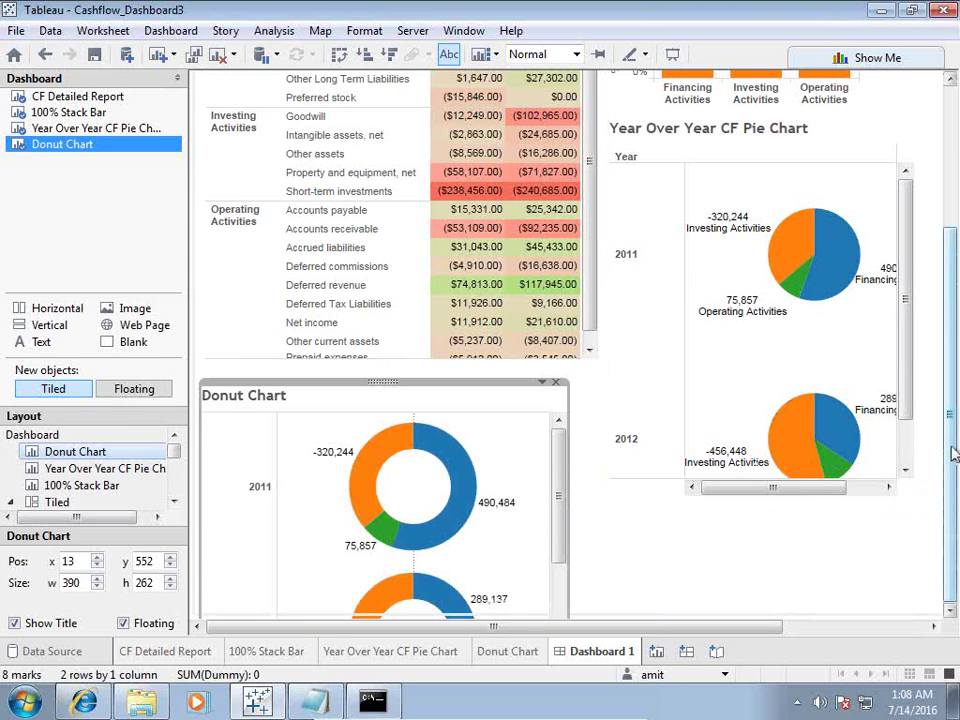
left_click_drag(953, 453, 949, 120)
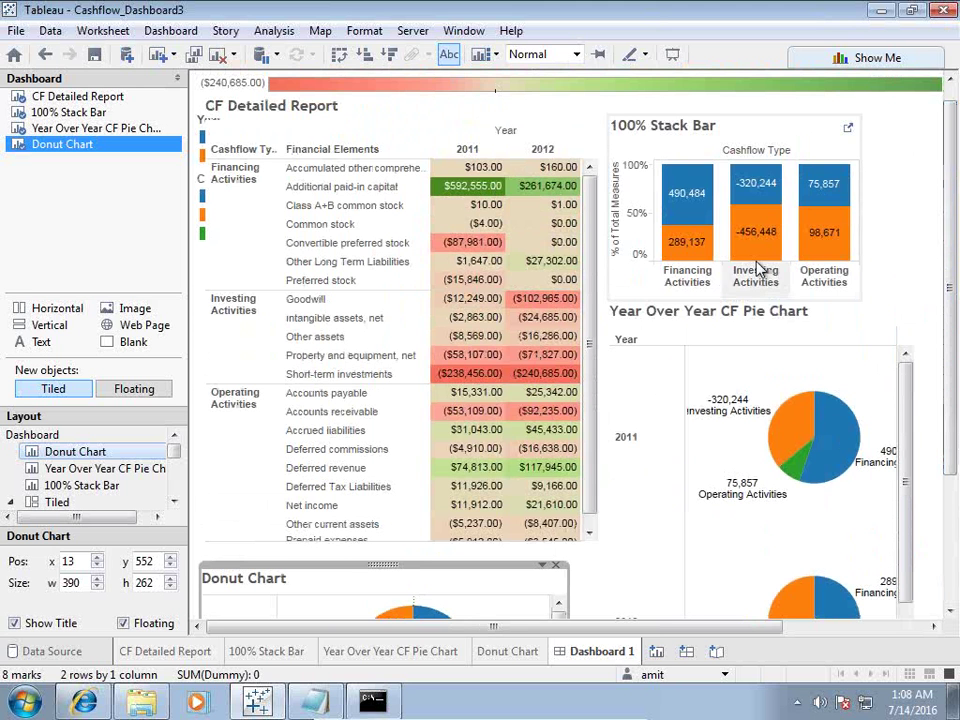
mouse_move(577, 176)
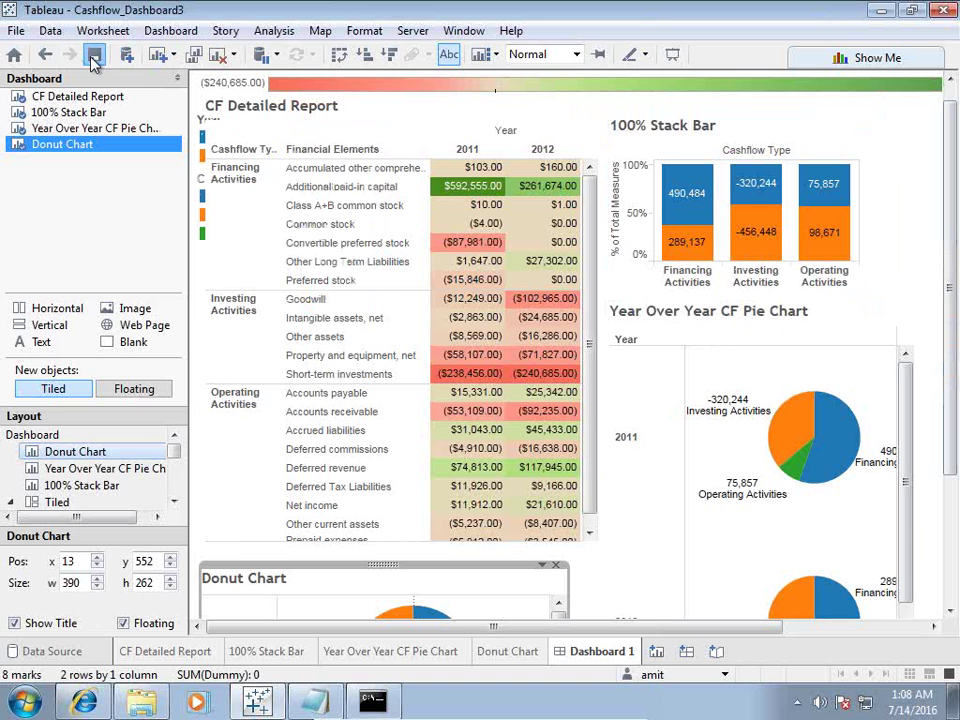
left_click(793, 273)
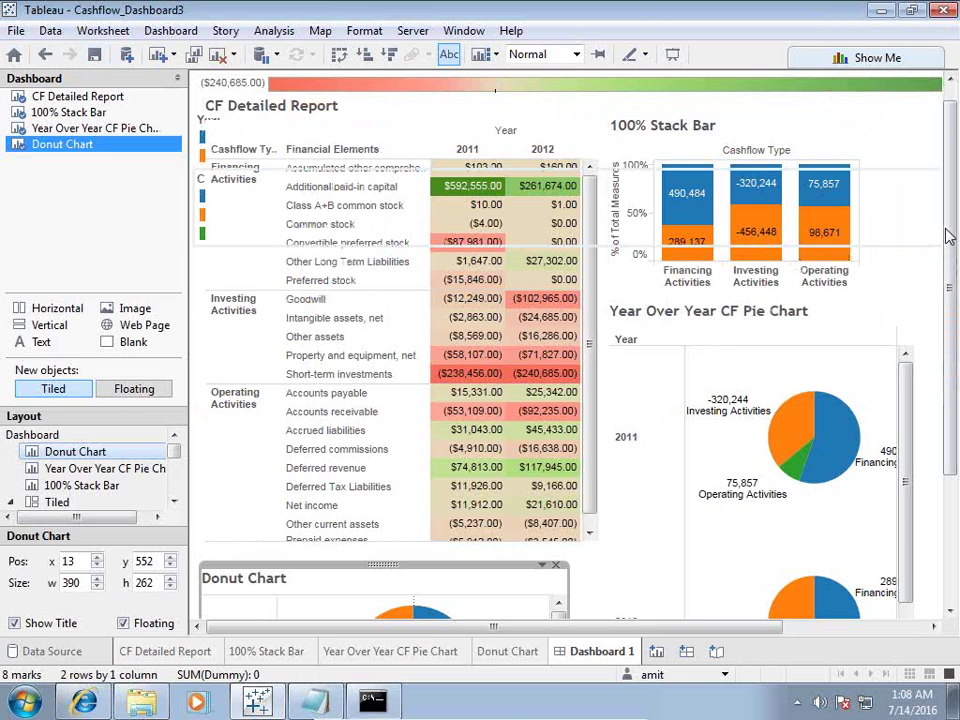